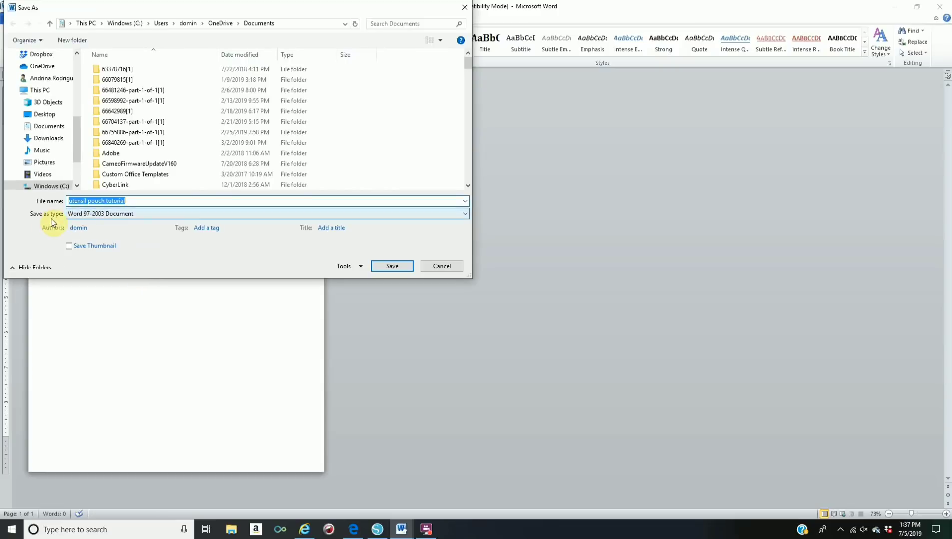
Step: Save the document as "utensil pouch tutorial" in the Word 97-2003 Document format
left_click(145, 214)
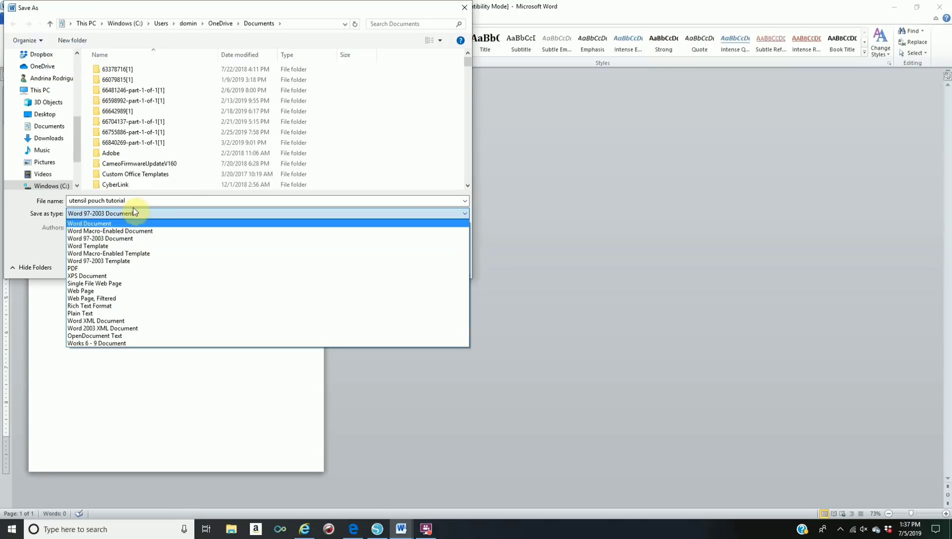
left_click(138, 239)
left_click(402, 269)
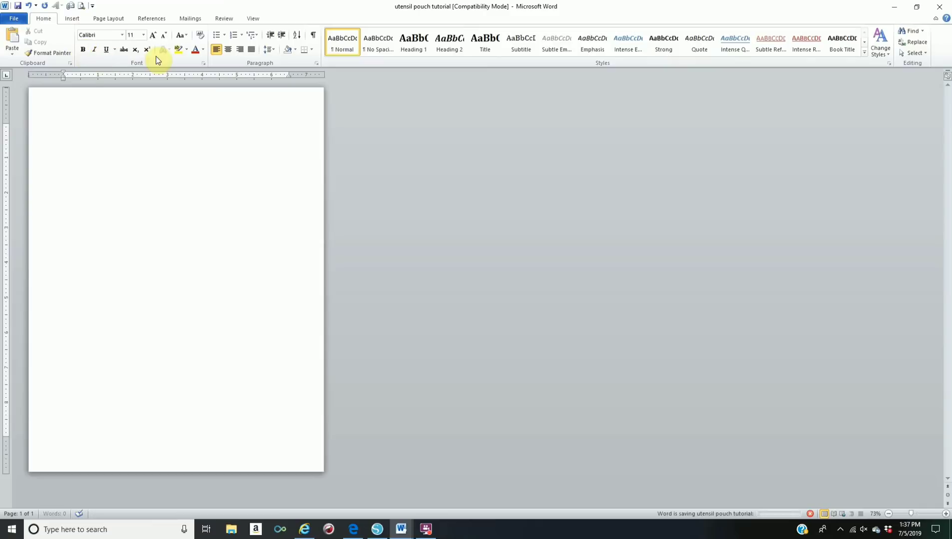
Step: Draw a rectangle about 1.9" high and 1.1" wide near the page's upper-left corner
left_click(72, 20)
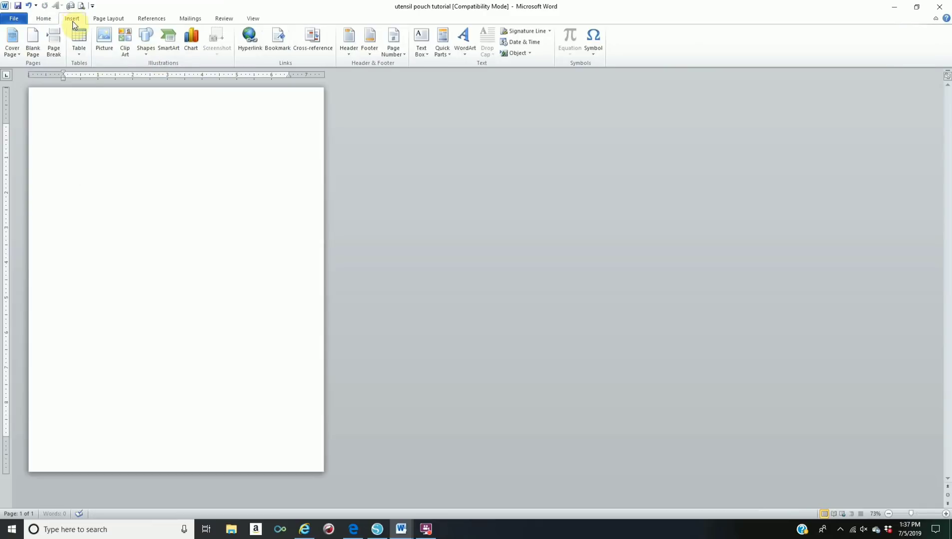
left_click(146, 38)
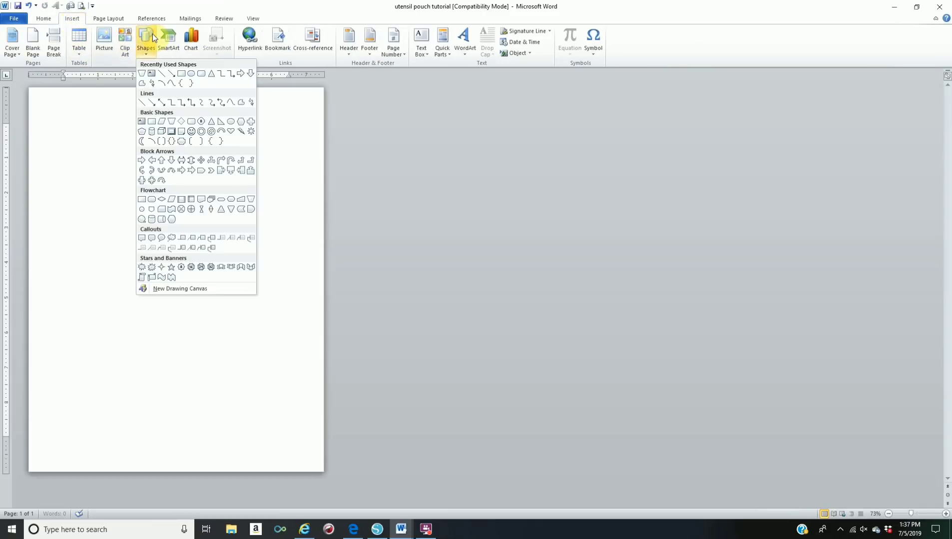
left_click(181, 75)
left_click_drag(45, 110, 84, 175)
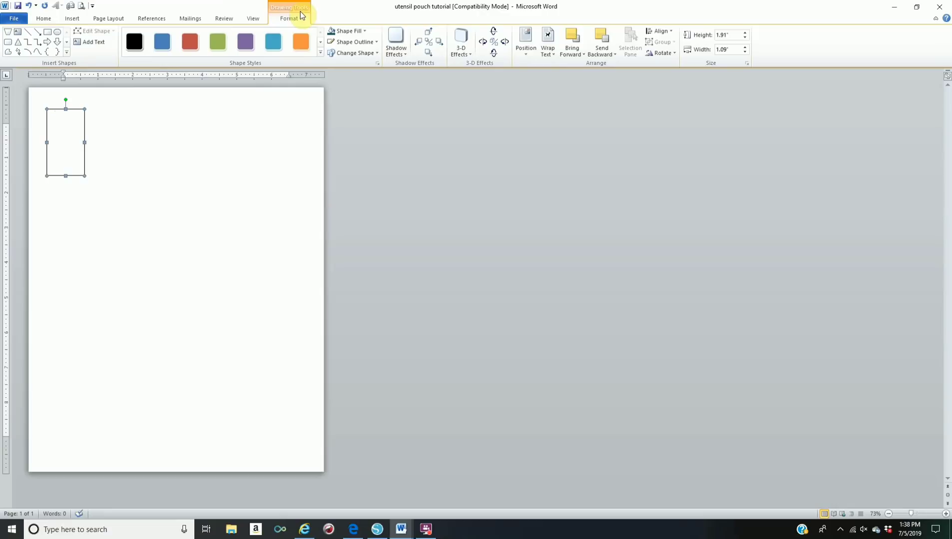
Step: Size the rectangle to 4.33" high by 3" wide and move it into the page's upper-left corner
left_click(736, 34)
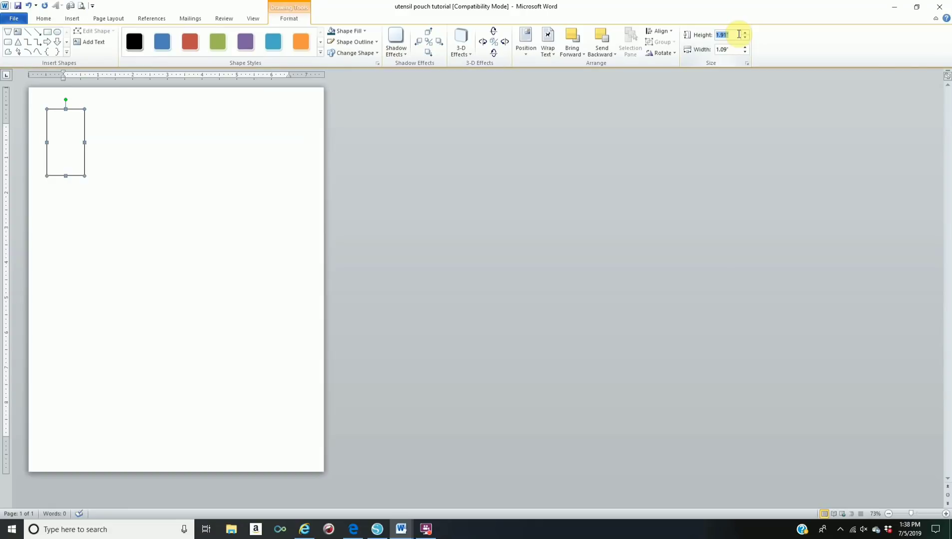
type("4.33")
key("Return")
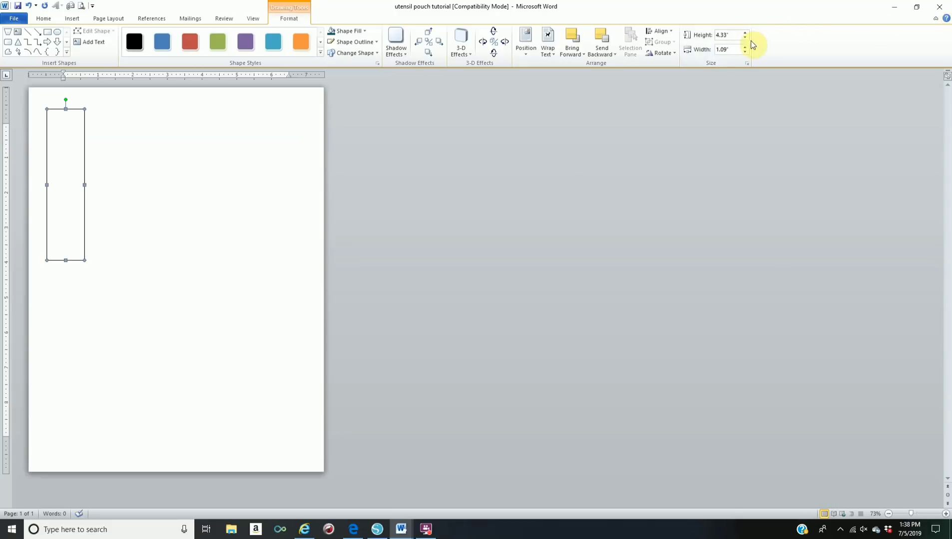
left_click(732, 49)
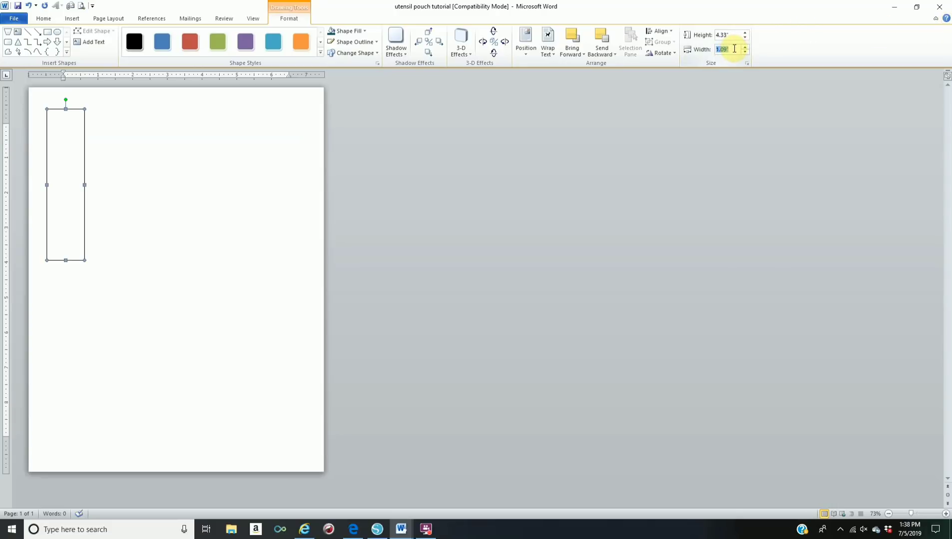
type("3")
key("Return")
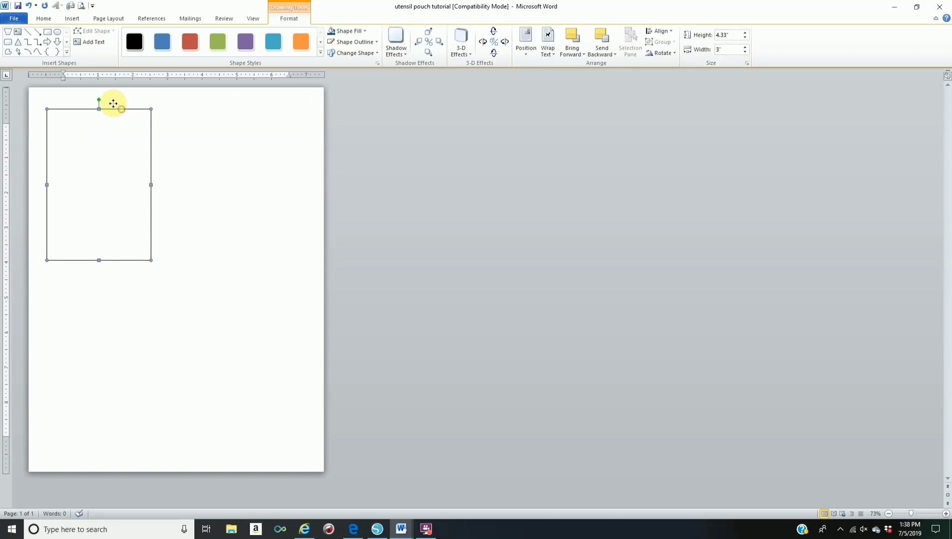
left_click_drag(113, 104, 108, 95)
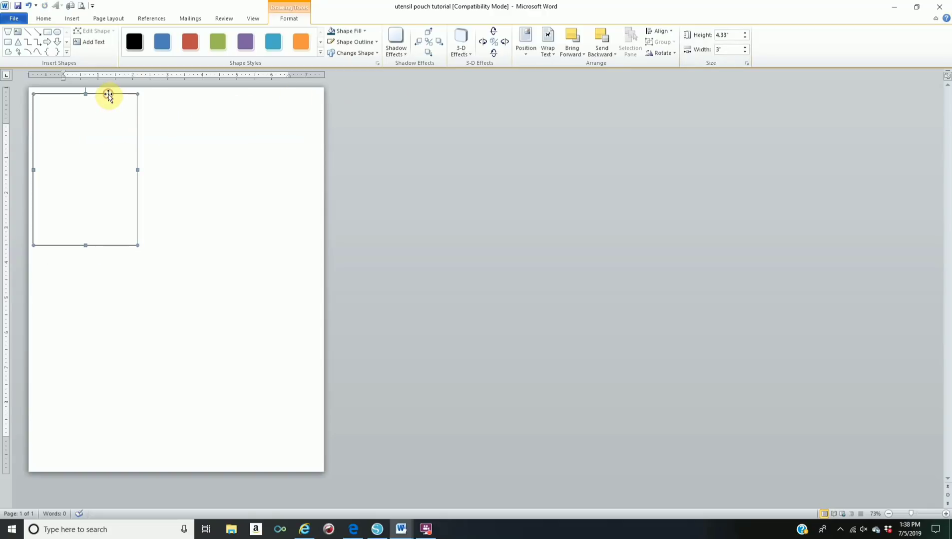
left_click(79, 100)
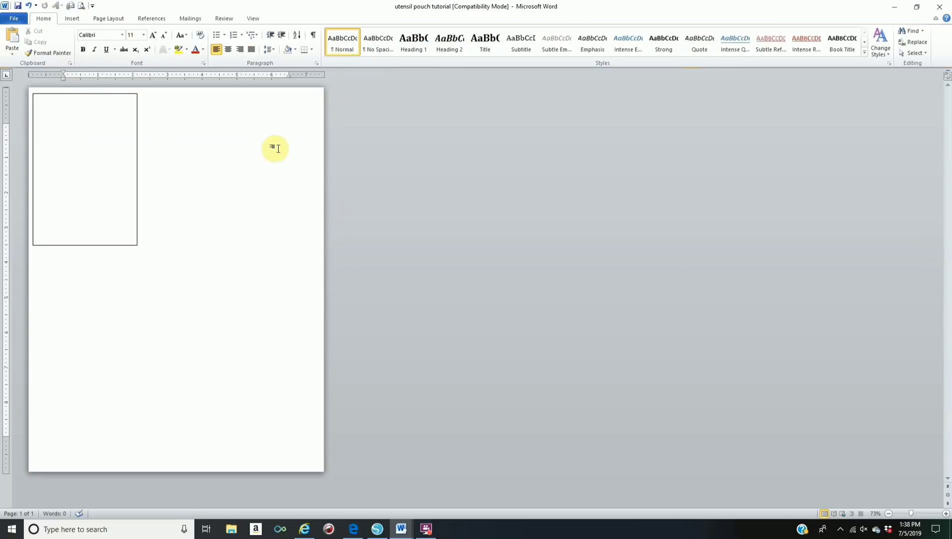
Step: Draw a second rectangle about 2.8" high and 1.9" wide to the right of the first one
left_click(73, 20)
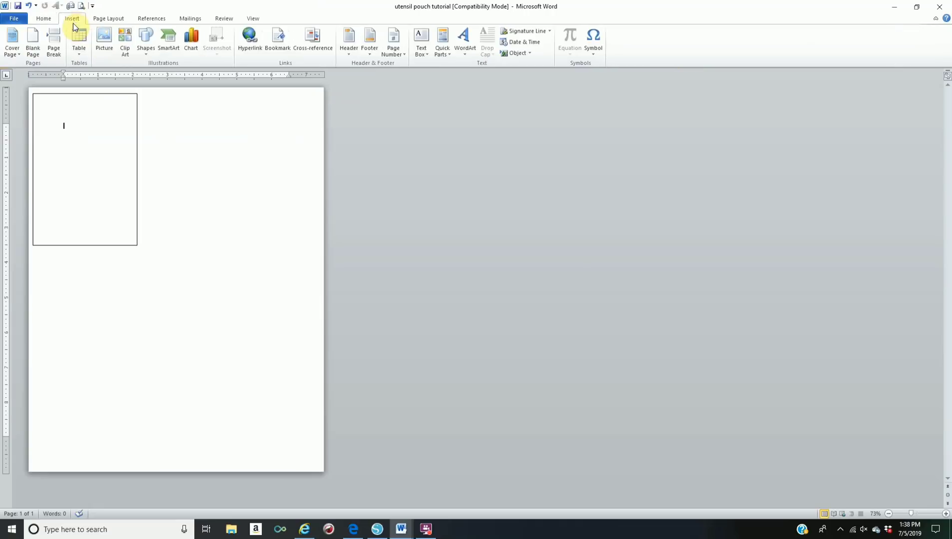
left_click(142, 40)
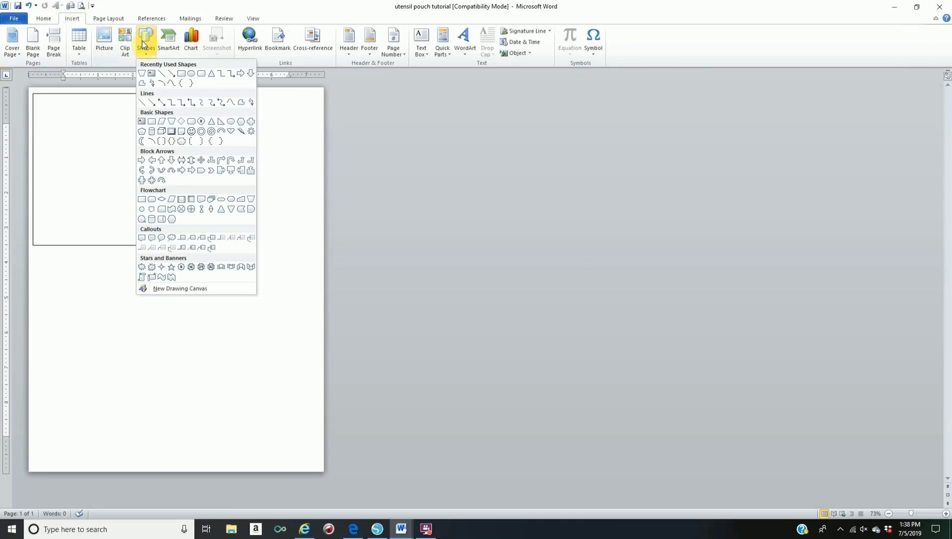
left_click(181, 80)
left_click_drag(159, 111, 226, 208)
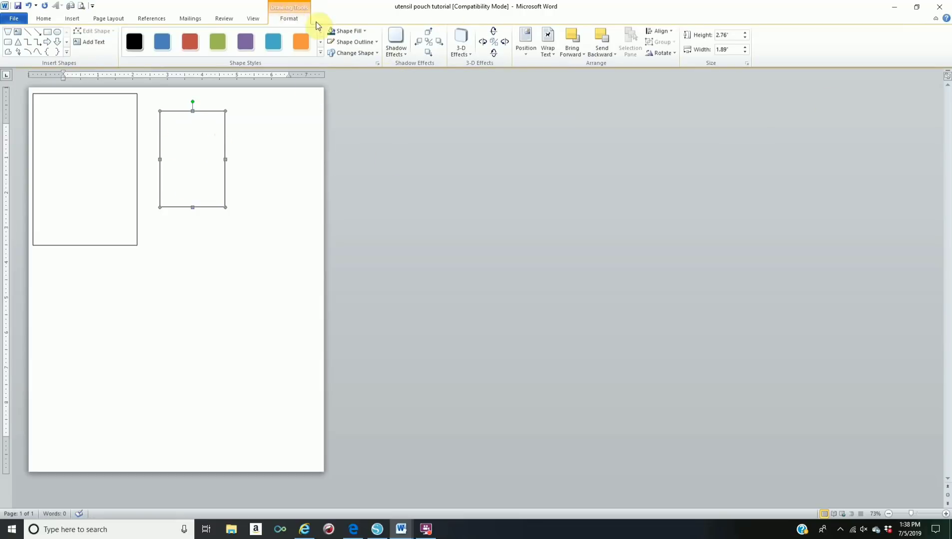
Step: Set the second rectangle's height to 6.5" and its width to 3"
left_click(735, 35)
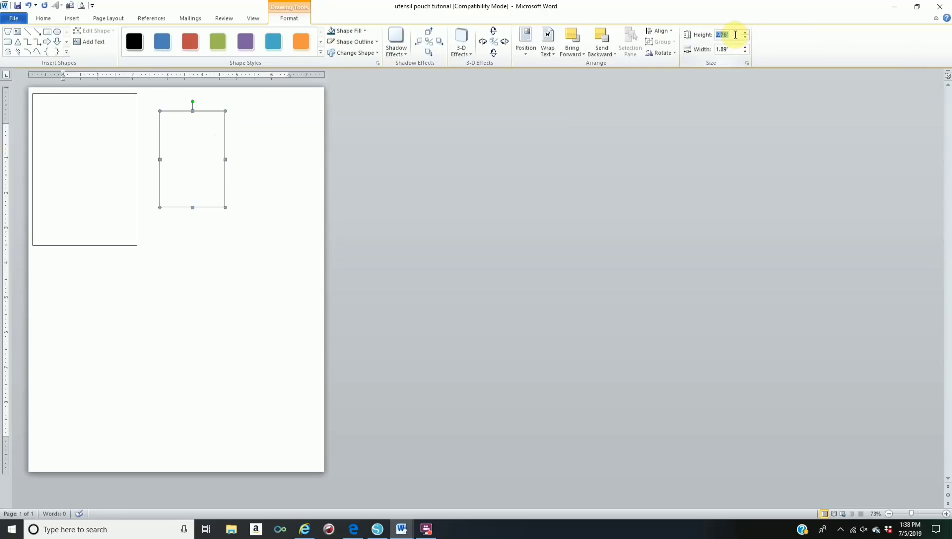
type("6.5")
key("Return")
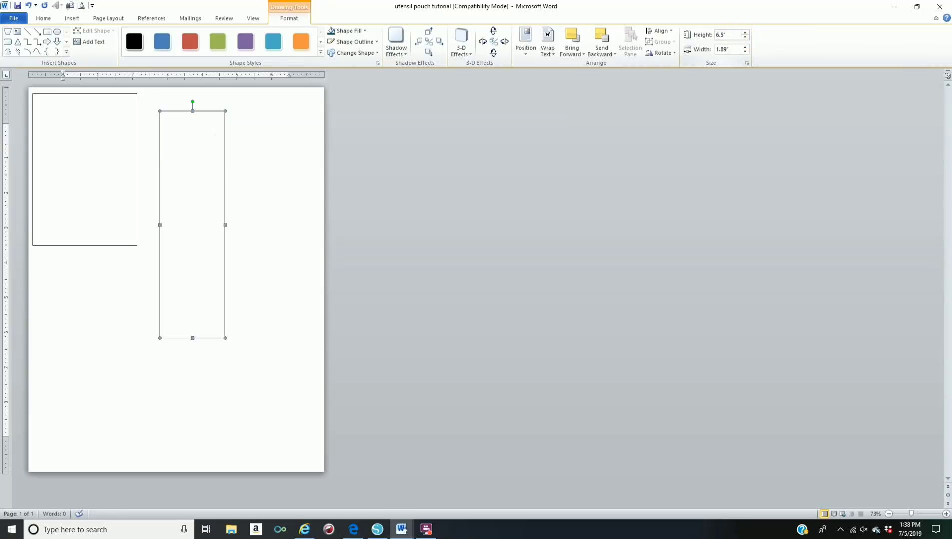
left_click(730, 48)
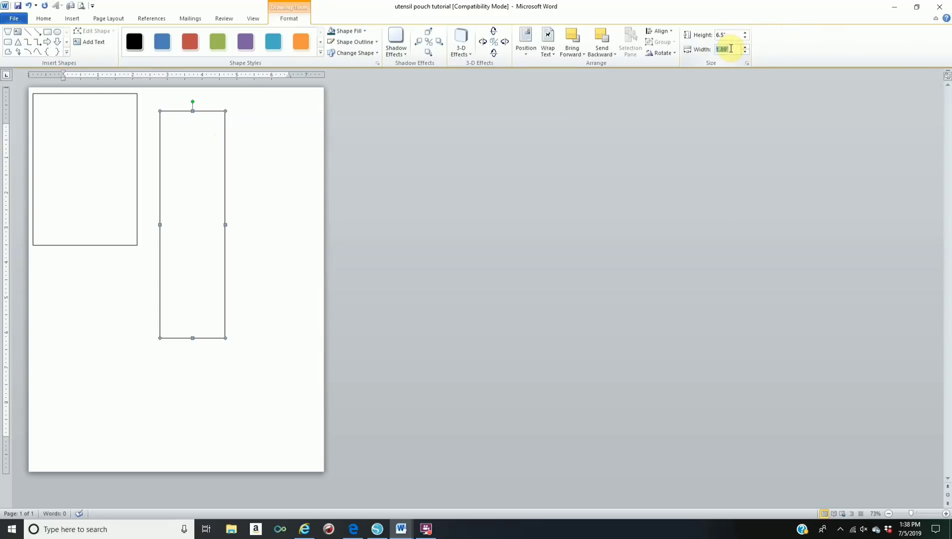
type("3")
key("Return")
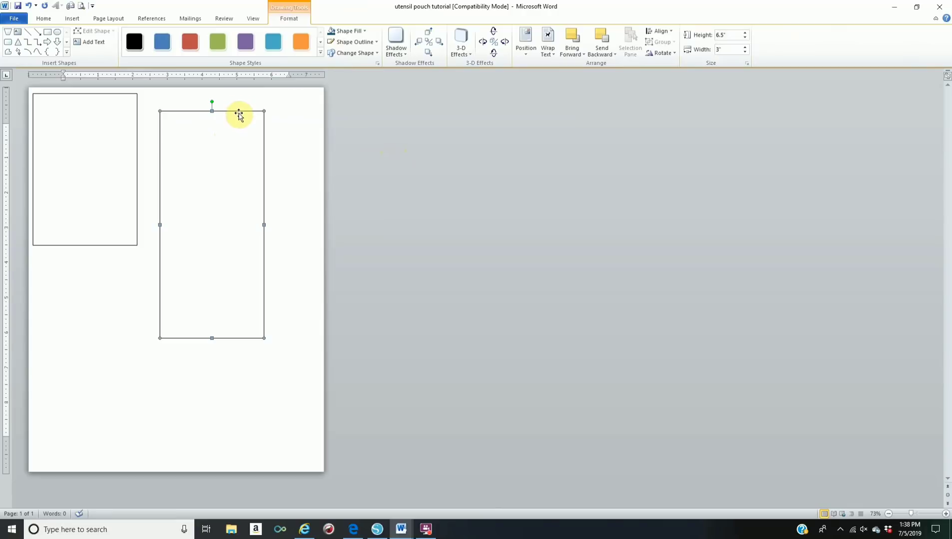
Step: Place the 6.5" rectangle directly below the first one, with their side edges aligned and touching
left_click_drag(239, 115, 113, 246)
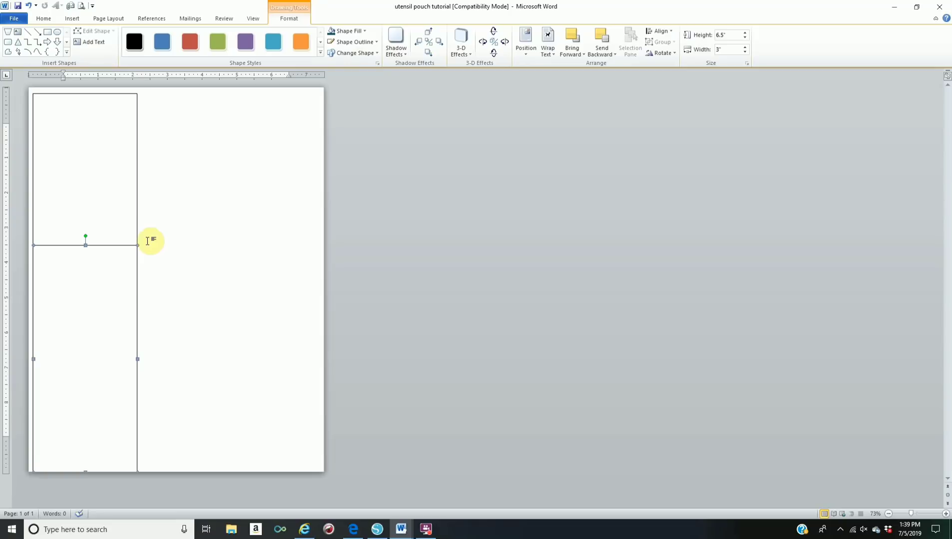
key("ctrl+Left")
key("ctrl+Right")
left_click(196, 281)
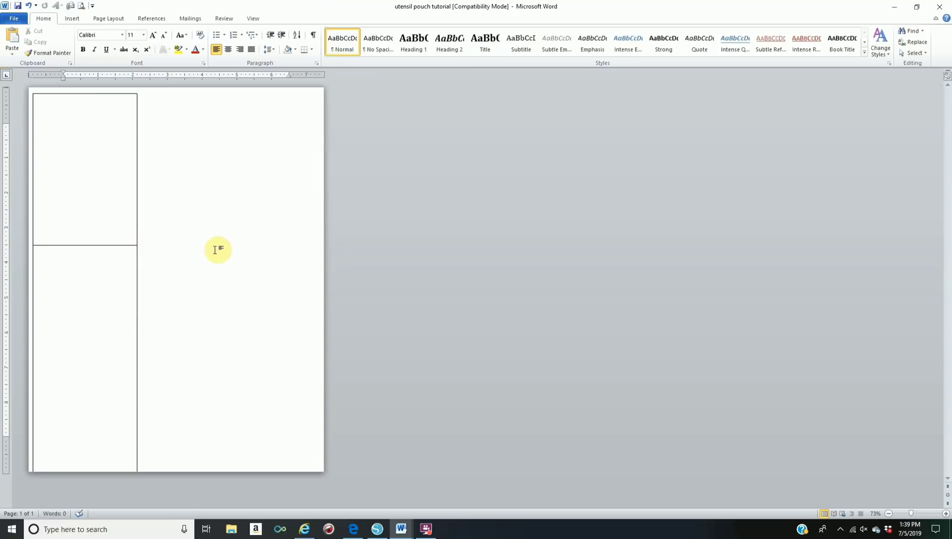
Step: Shift both stacked rectangles slightly upward so they stay joined and fit within the page
left_click(109, 94)
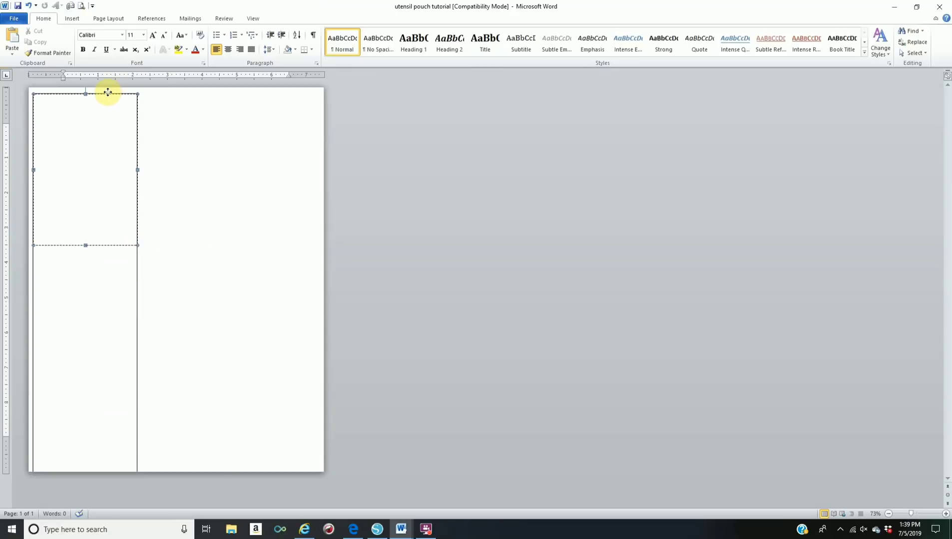
left_click_drag(108, 92, 106, 89)
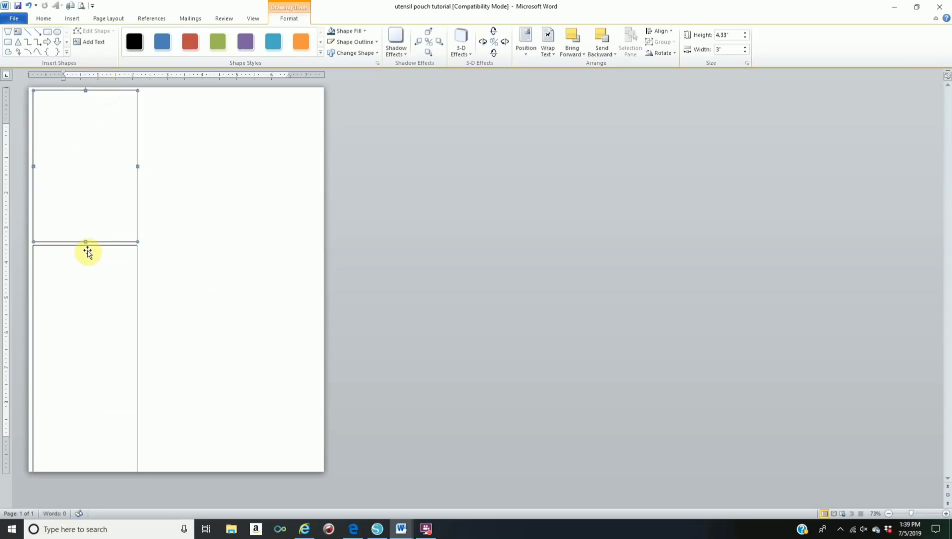
left_click(92, 244)
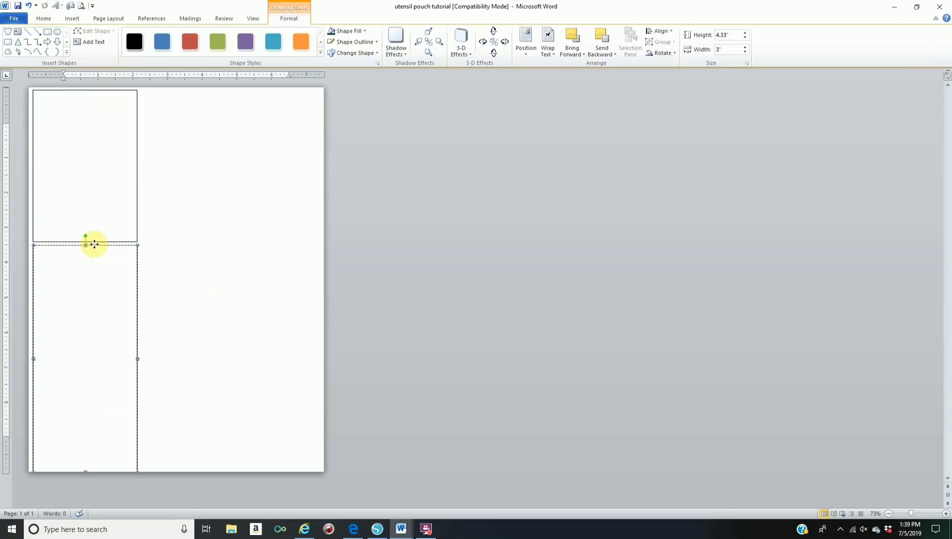
left_click(272, 253)
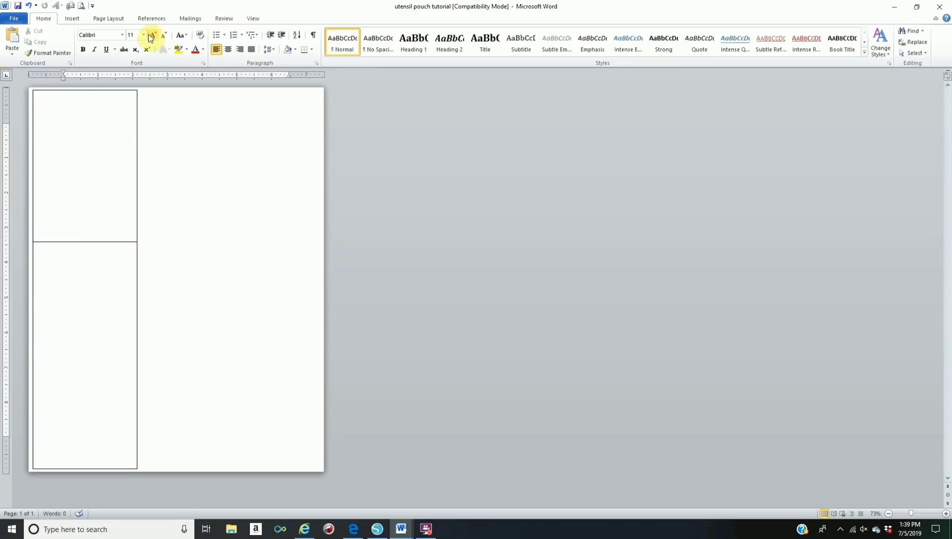
Step: Examine the document's paper size and margin presets without changing them
left_click(107, 19)
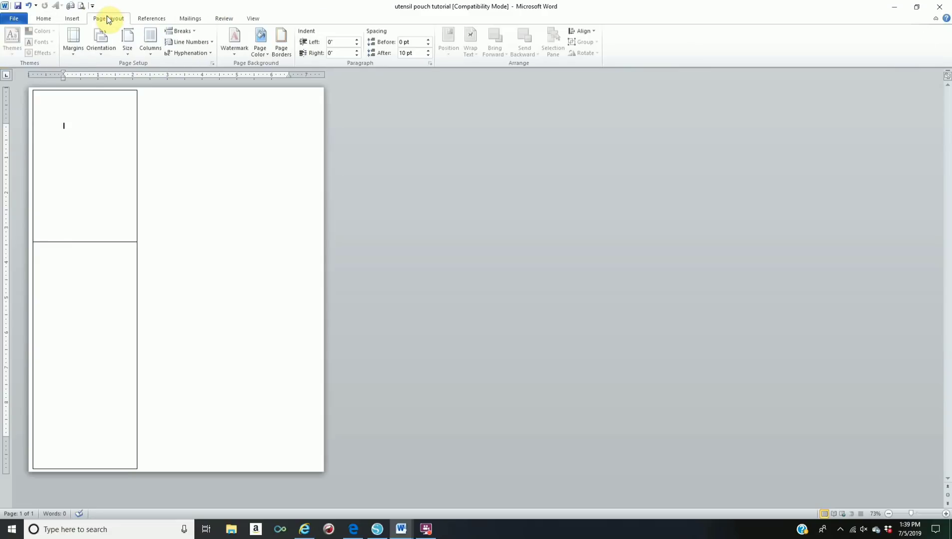
left_click(134, 45)
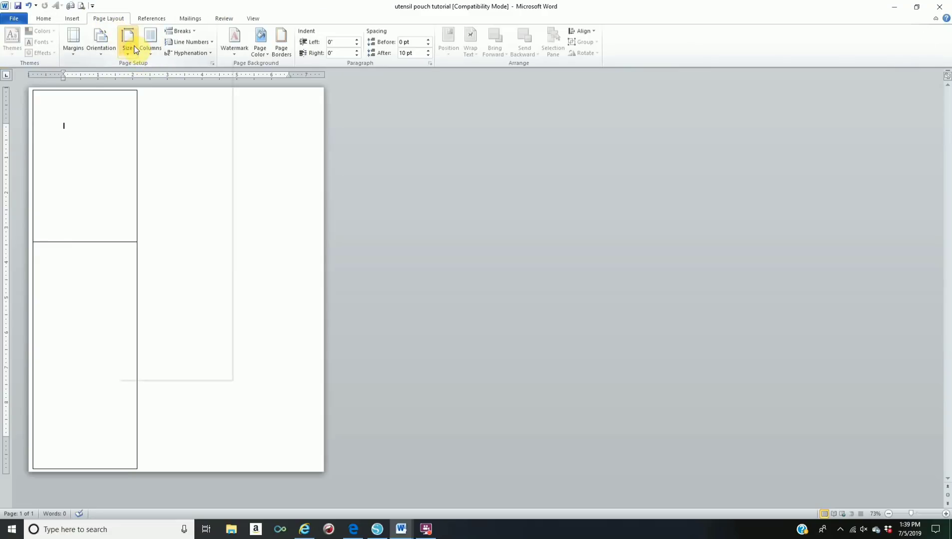
left_click(133, 45)
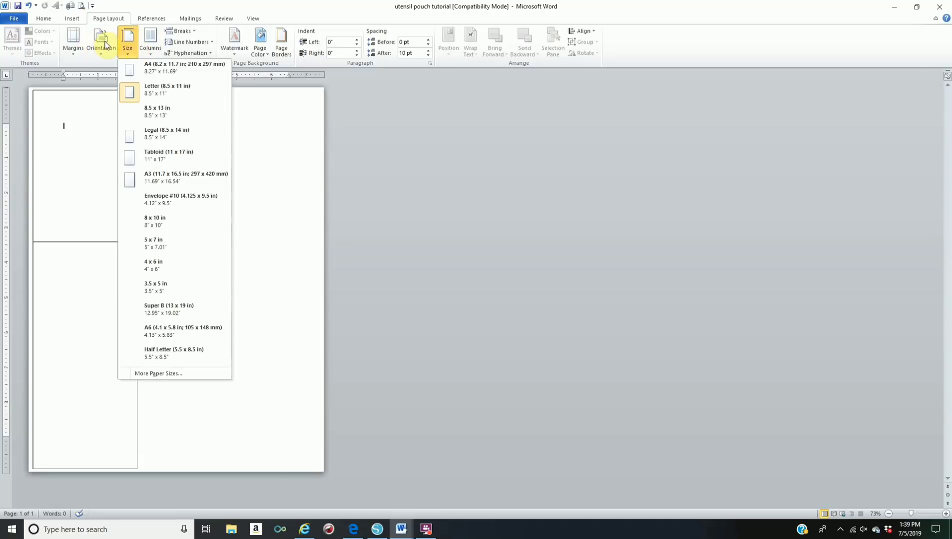
left_click(78, 39)
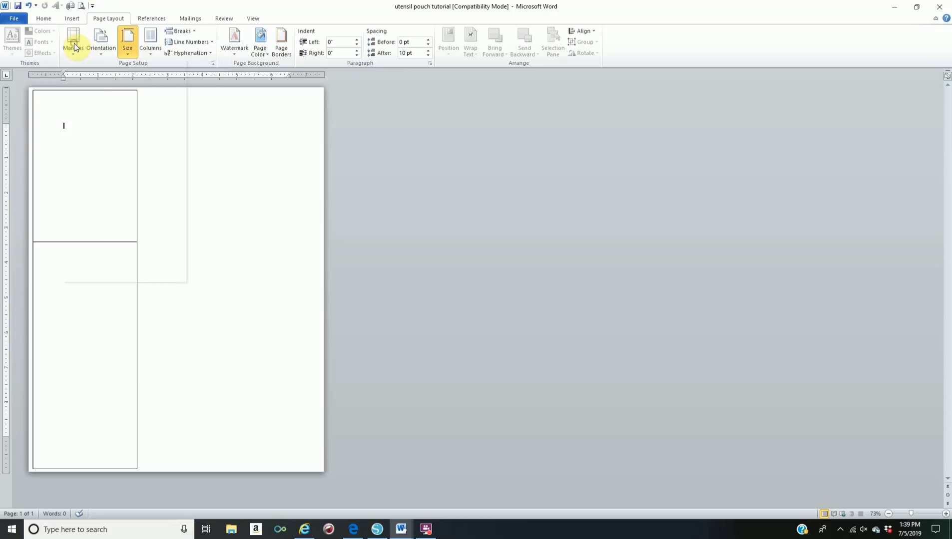
left_click(74, 43)
left_click(73, 42)
left_click(74, 45)
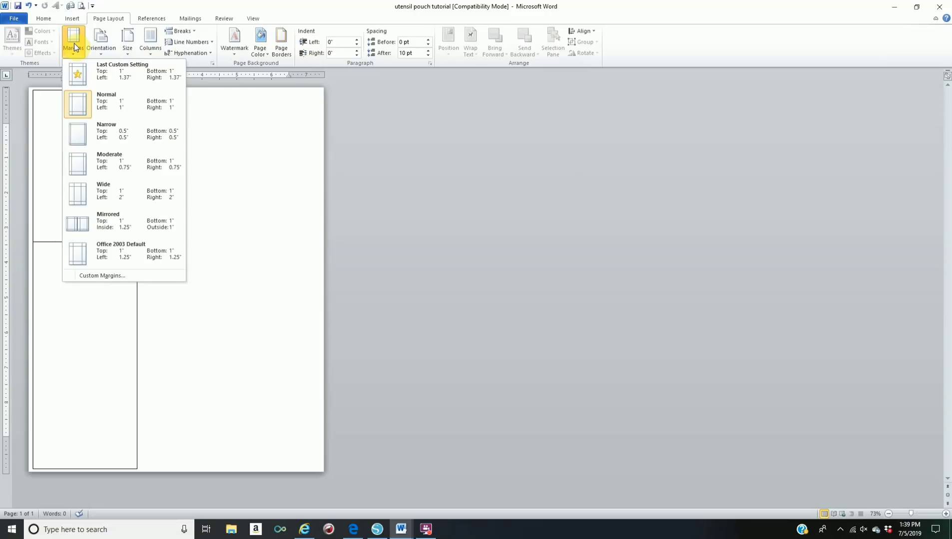
left_click(392, 142)
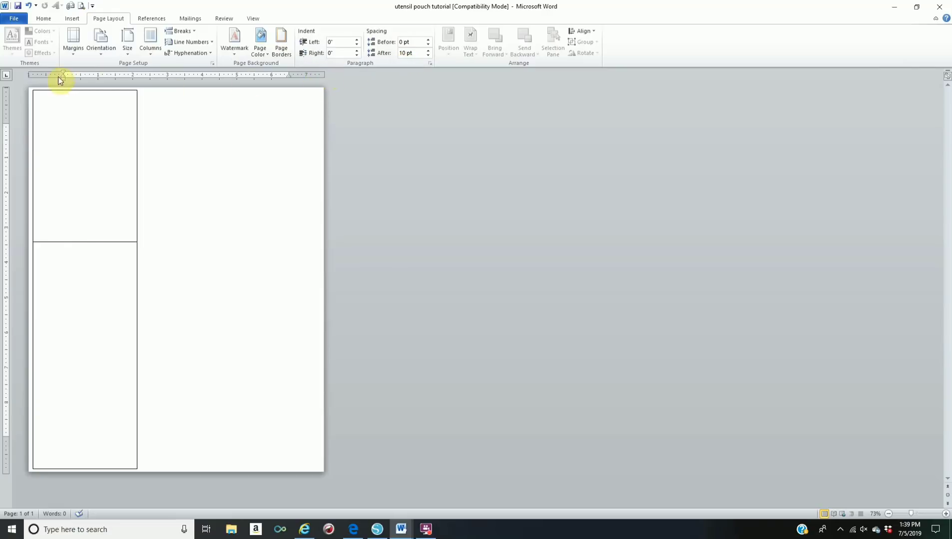
Step: Draw a small rectangle about 0.83" high and 0.63" wide to the right of the upper rectangle
left_click(67, 17)
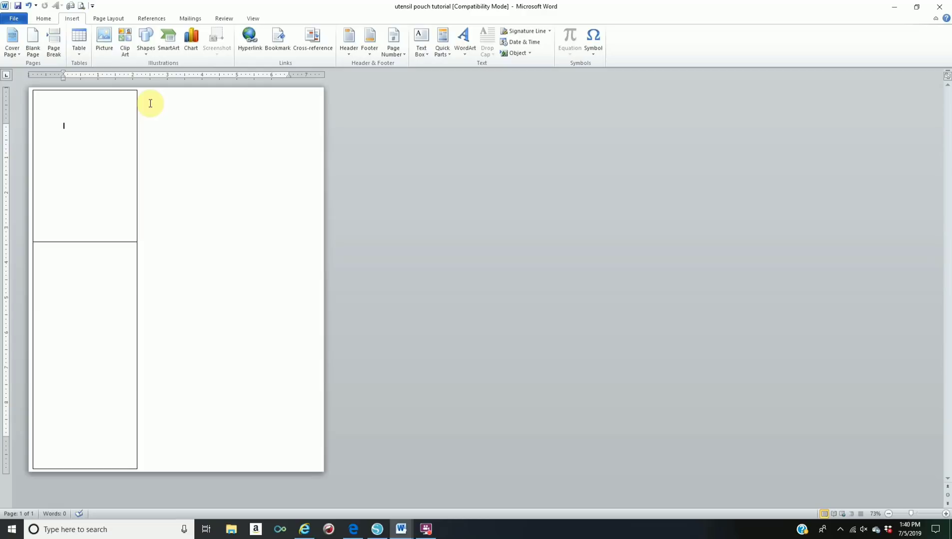
left_click(143, 43)
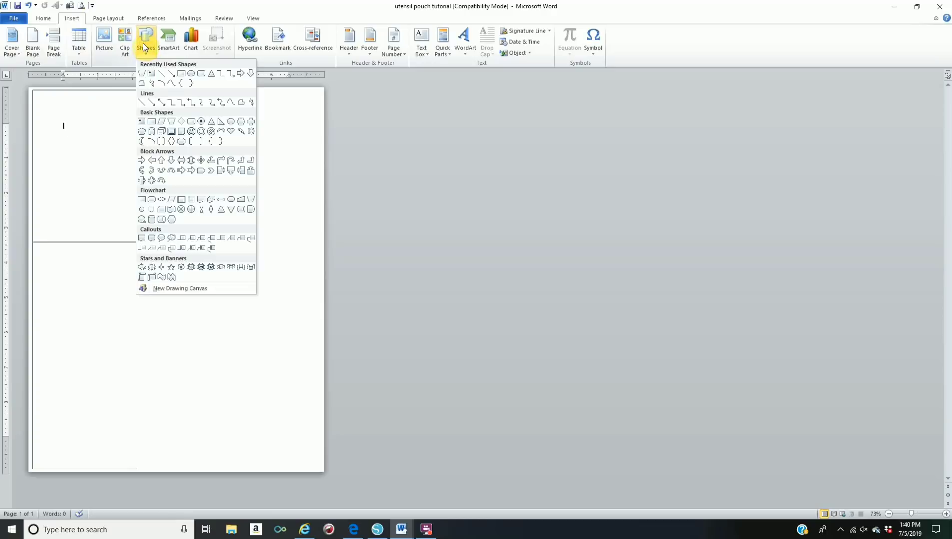
left_click(192, 75)
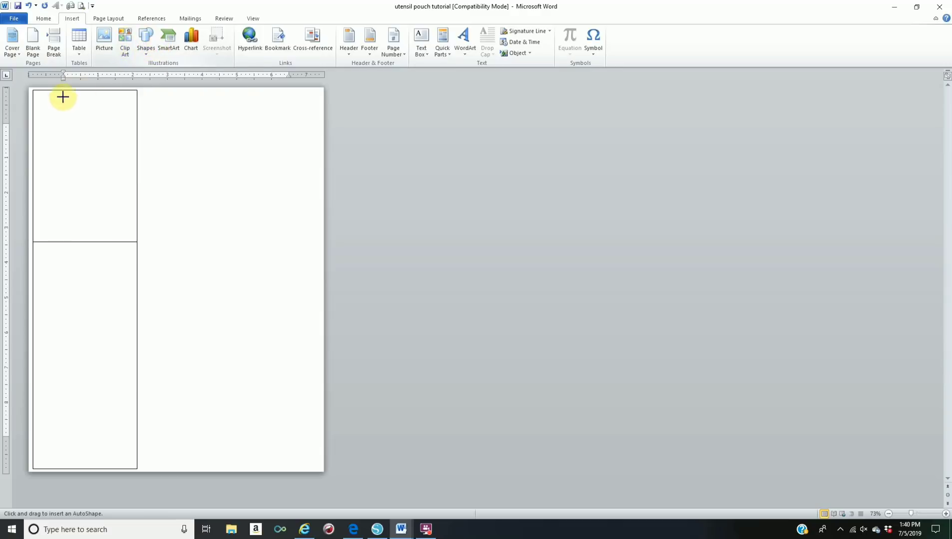
left_click(146, 42)
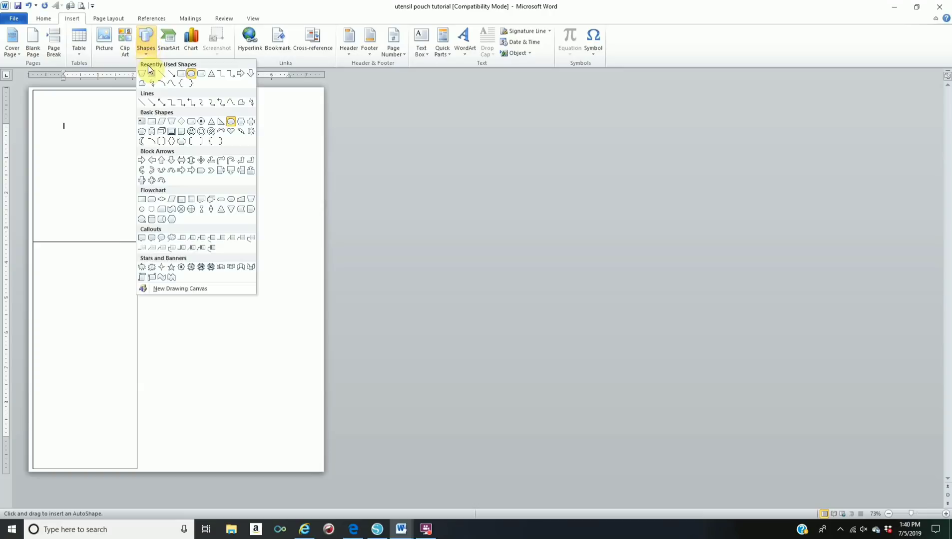
left_click(182, 75)
left_click_drag(171, 106, 194, 135)
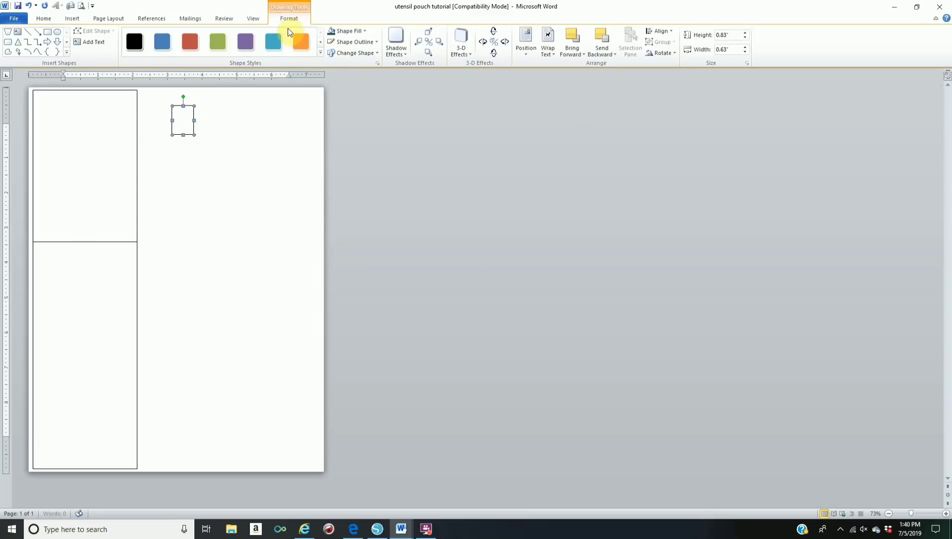
Step: Set the small rectangle to 4.33" high and 0.5" wide and place it flush against the upper rectangle's right edge
left_click(729, 34)
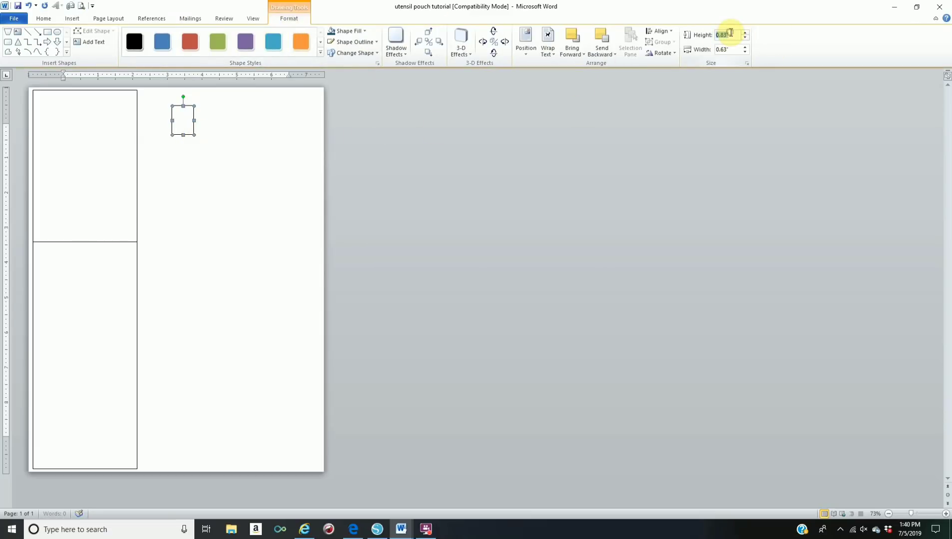
type("4.33")
key("Return")
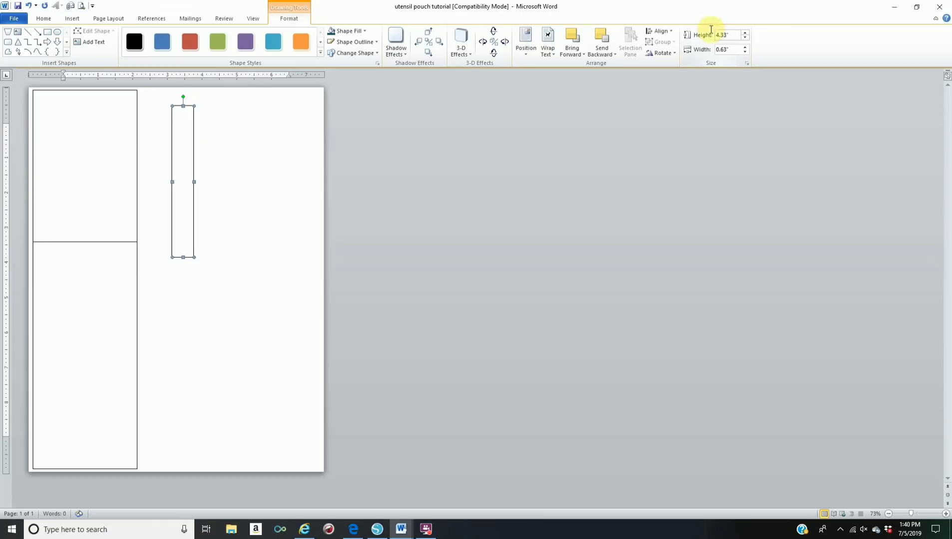
left_click(729, 49)
key("BackSpace")
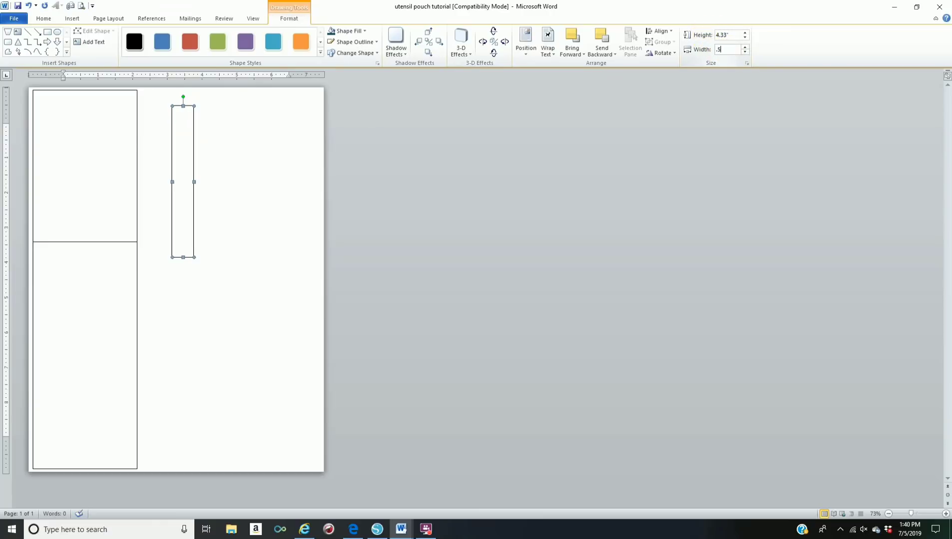
type(".5")
key("Return")
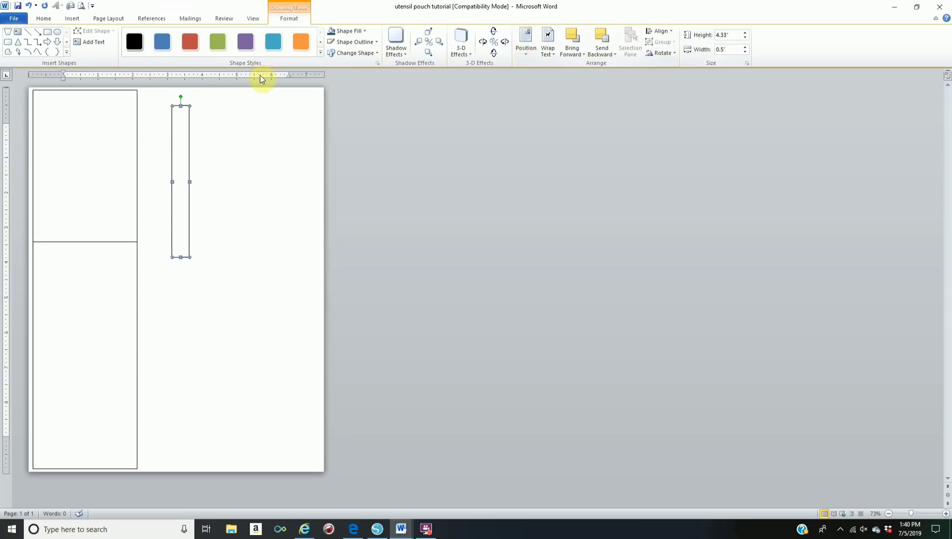
left_click_drag(170, 102, 149, 90)
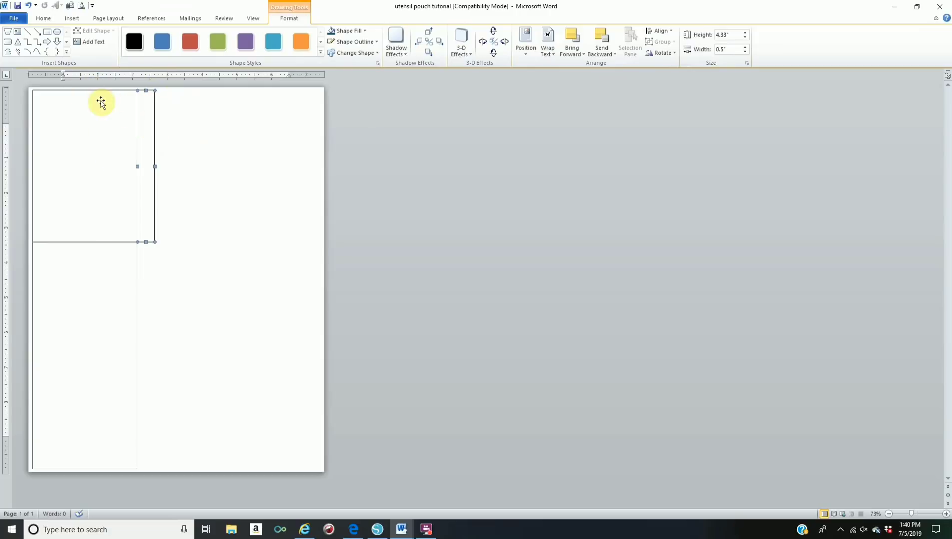
Step: Shift all three rectangles toward the middle of the page and realign them so their edges touch again
left_click_drag(106, 91, 221, 95)
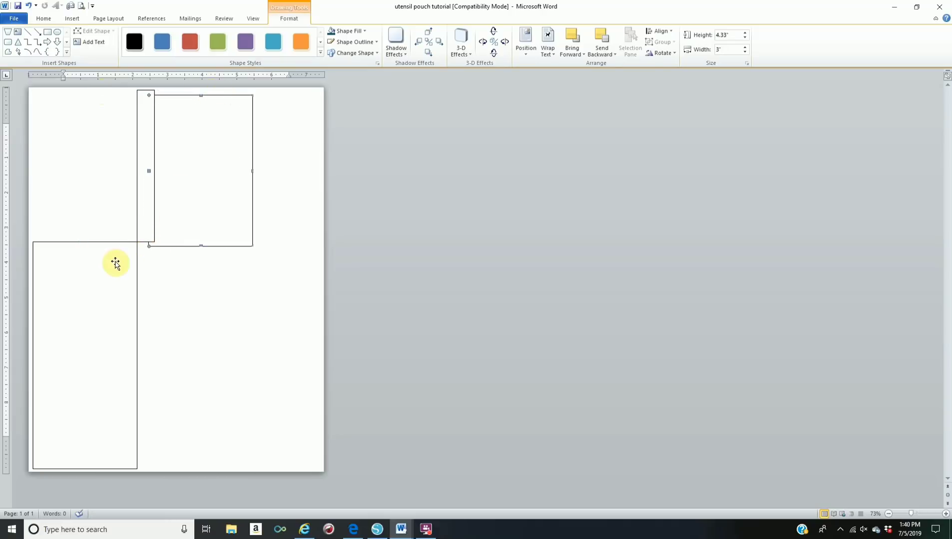
left_click(143, 241)
mouse_move(241, 248)
left_mouse_down()
mouse_move(265, 244)
mouse_move(257, 246)
left_mouse_up()
left_click_drag(100, 240, 215, 245)
left_click_drag(203, 93, 207, 89)
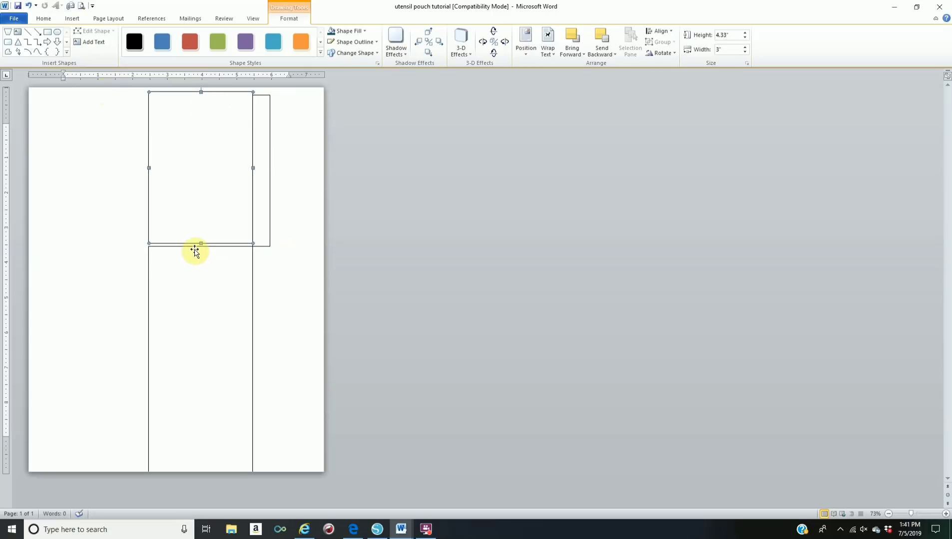
left_click(195, 244)
left_click_drag(195, 244, 196, 243)
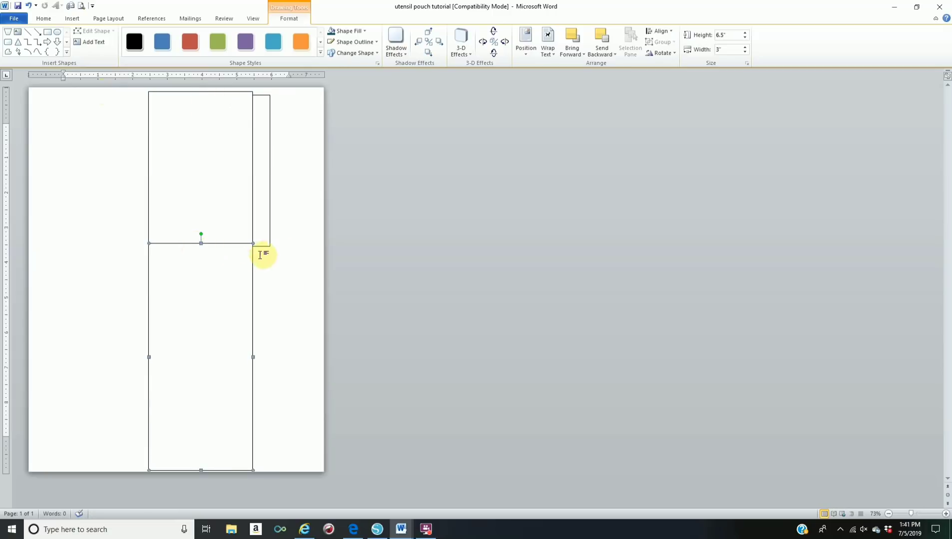
left_click_drag(265, 246, 263, 243)
left_click(295, 269)
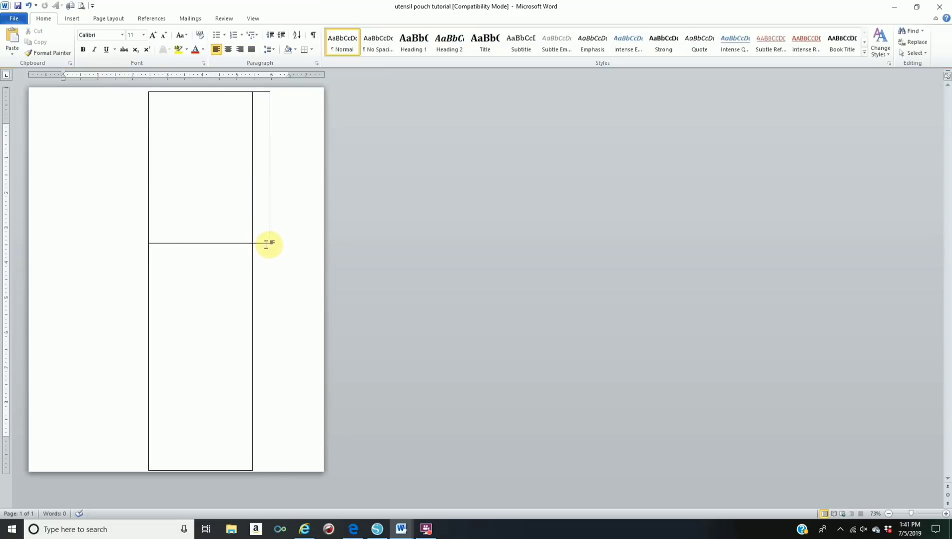
Step: Copy the narrow side rectangle and place the duplicate flush against the upper rectangle's left edge
left_click(264, 243)
right_click(264, 243)
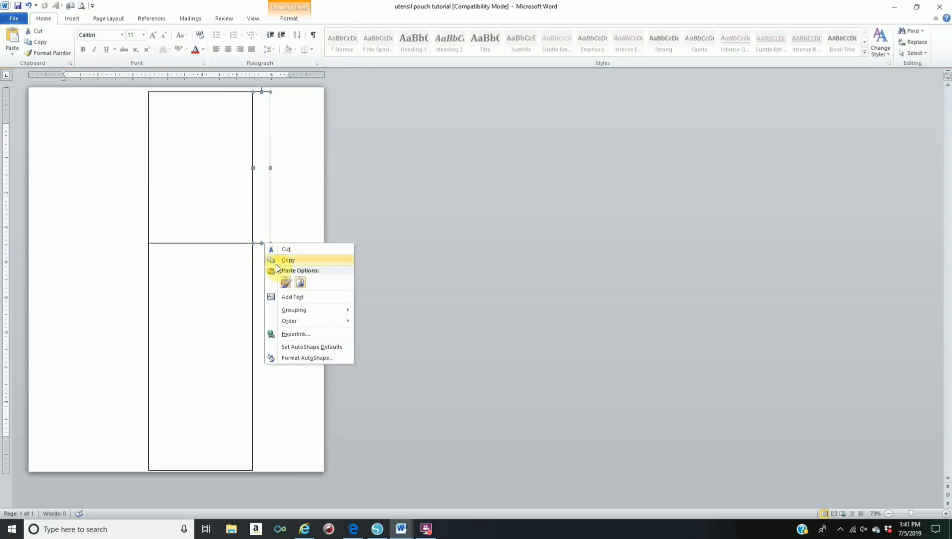
left_click(280, 260)
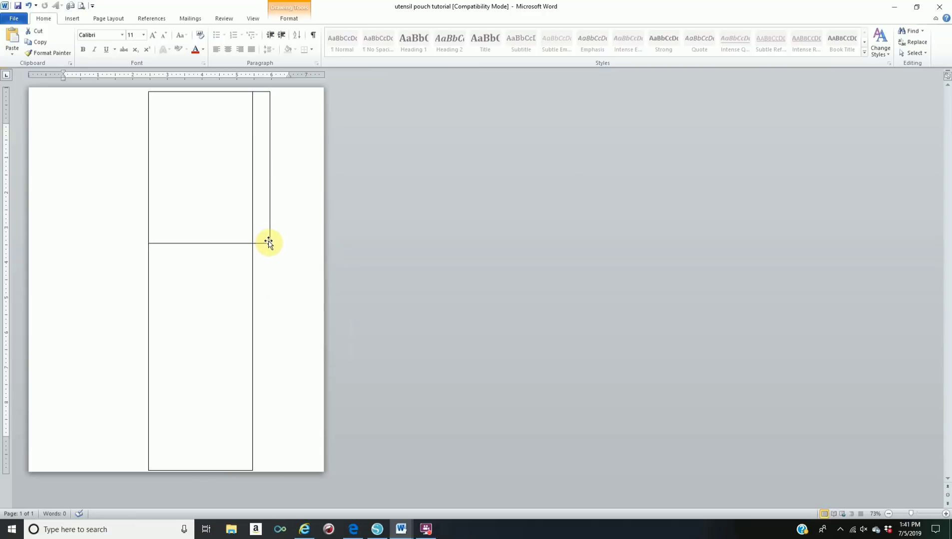
right_click(259, 246)
left_click(270, 281)
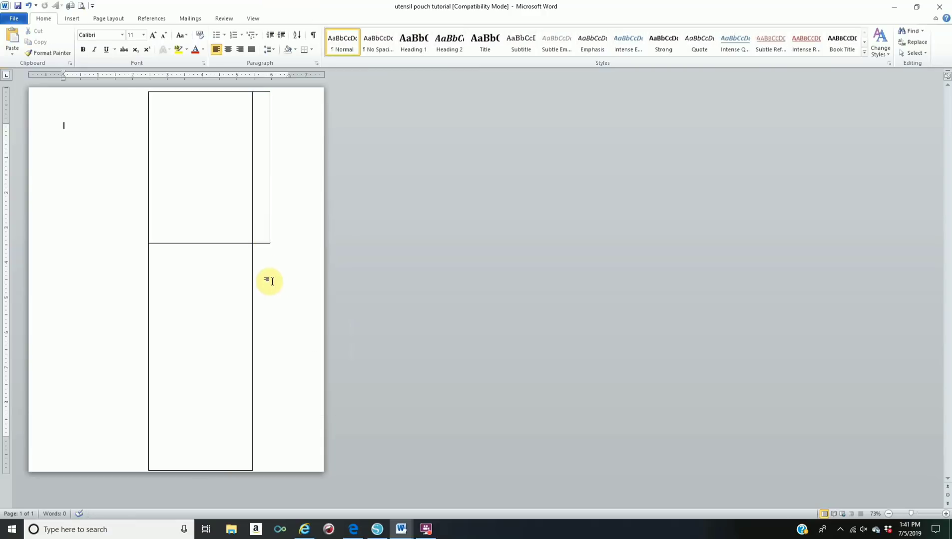
right_click(265, 248)
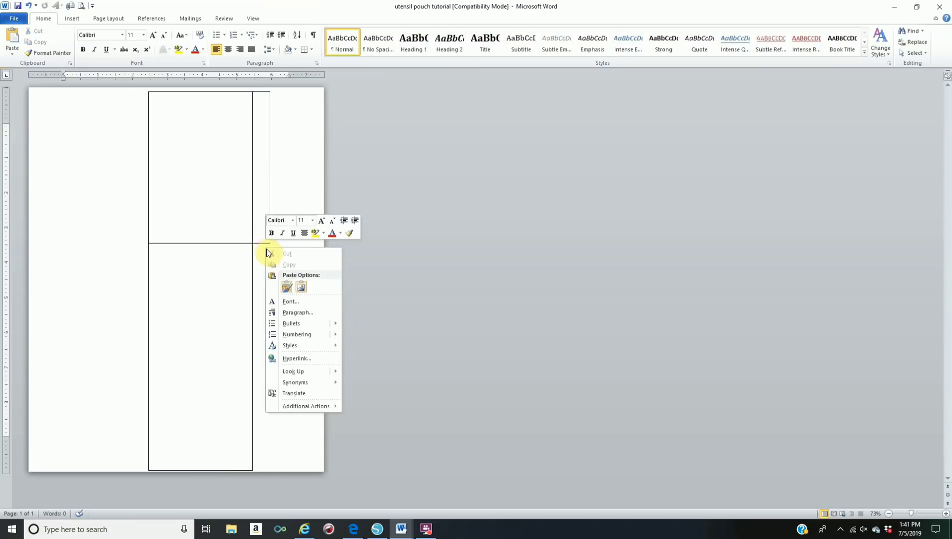
left_click(286, 287)
left_click_drag(274, 221, 146, 215)
left_click(81, 270)
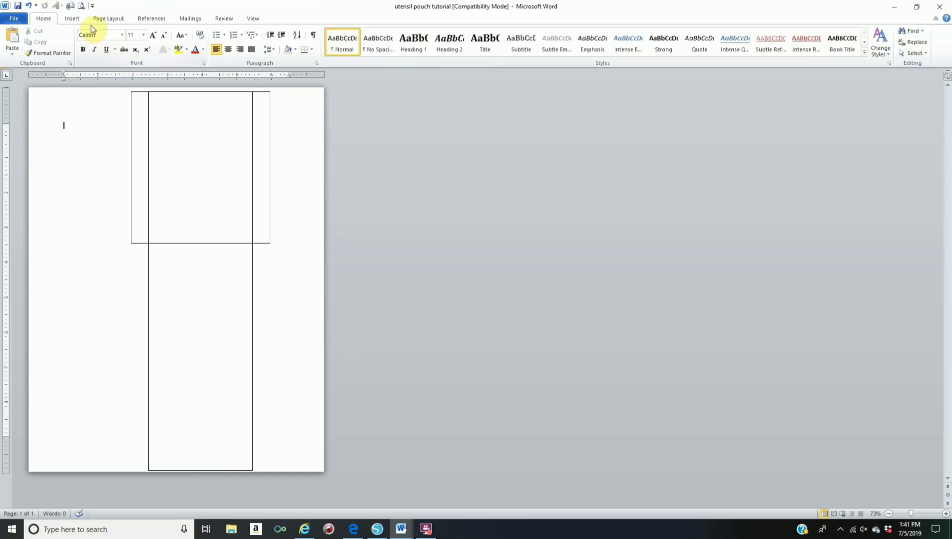
Step: Draw a flat oval about 0.44" high and 4.3" wide spanning the upper edge of the three top rectangles
left_click(72, 19)
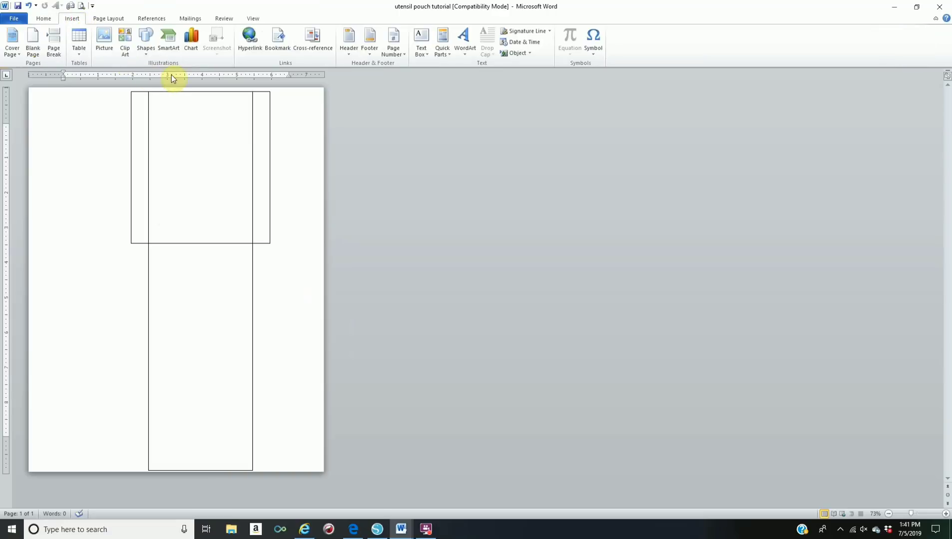
left_click(146, 40)
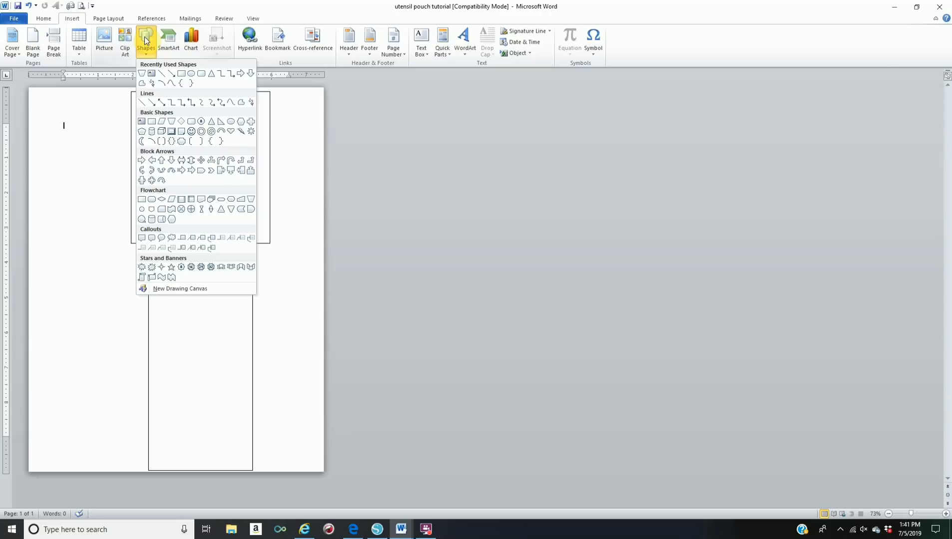
left_click(191, 75)
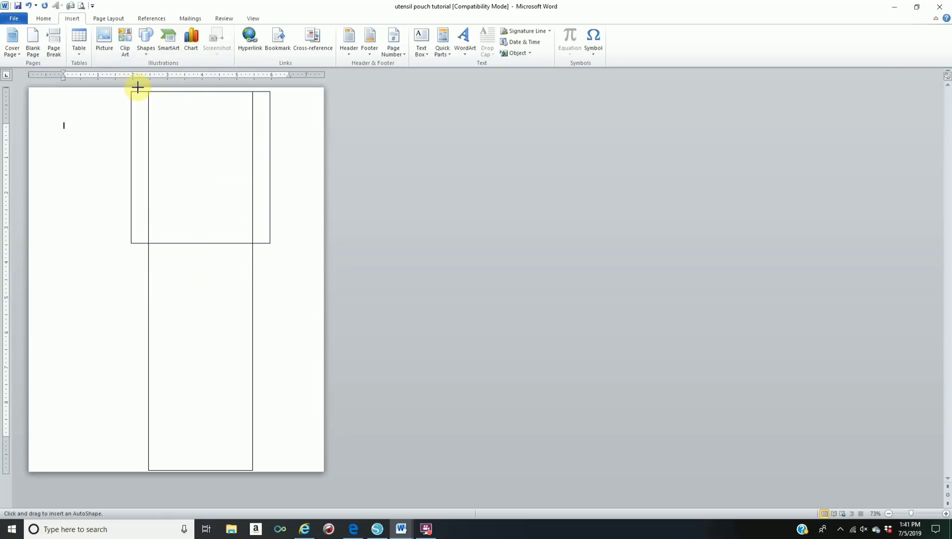
mouse_move(138, 88)
left_mouse_down()
mouse_move(293, 100)
mouse_move(274, 96)
left_mouse_up()
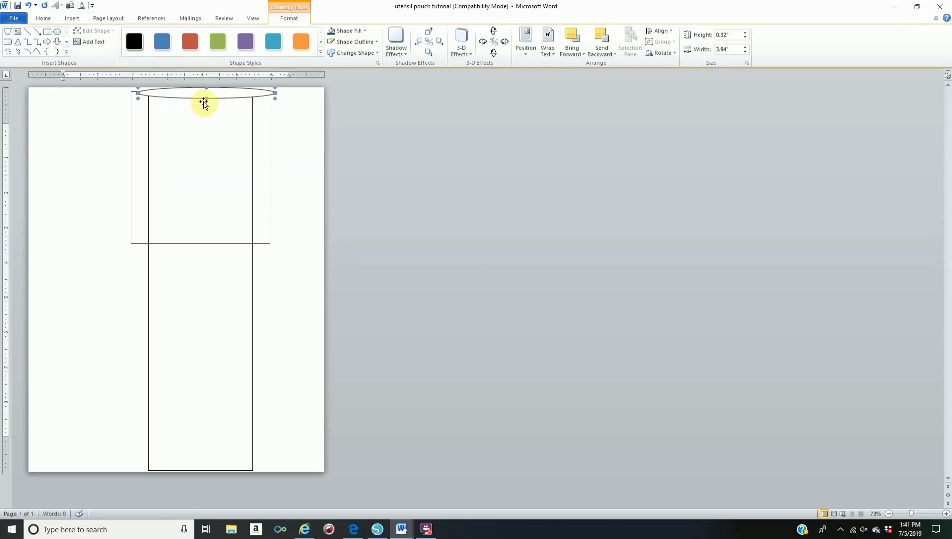
left_click_drag(207, 98, 204, 103)
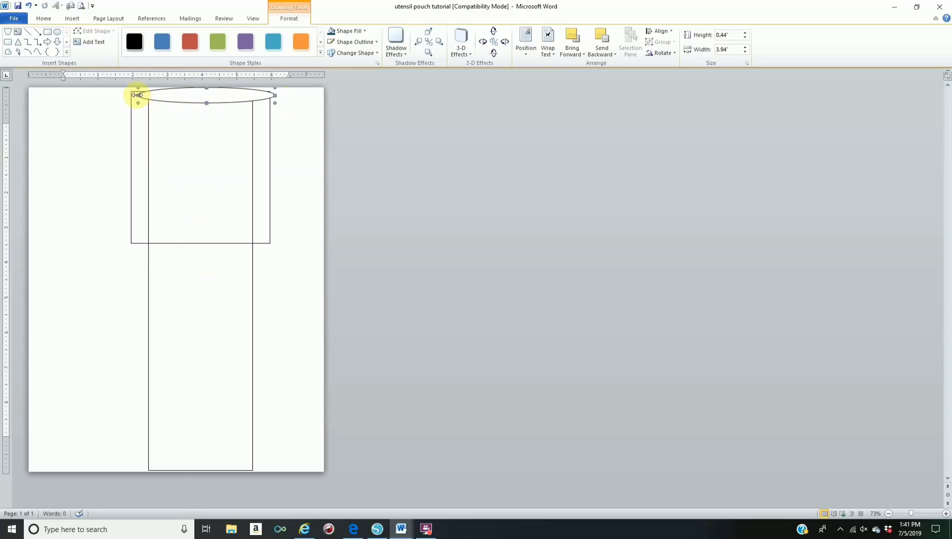
left_click_drag(138, 95, 126, 94)
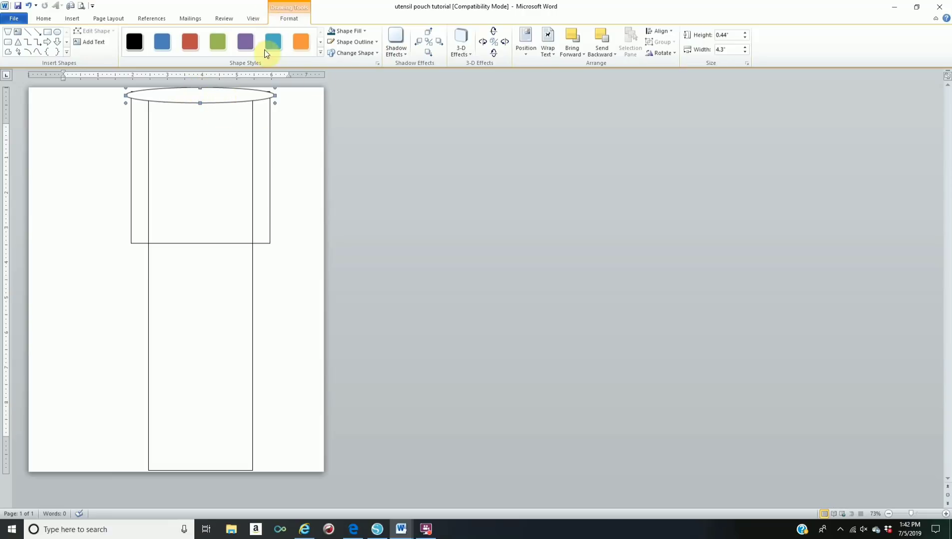
Step: Give the oval a white fill and no outline, and extend it slightly upward to cover the rectangles' top edges
left_click(348, 31)
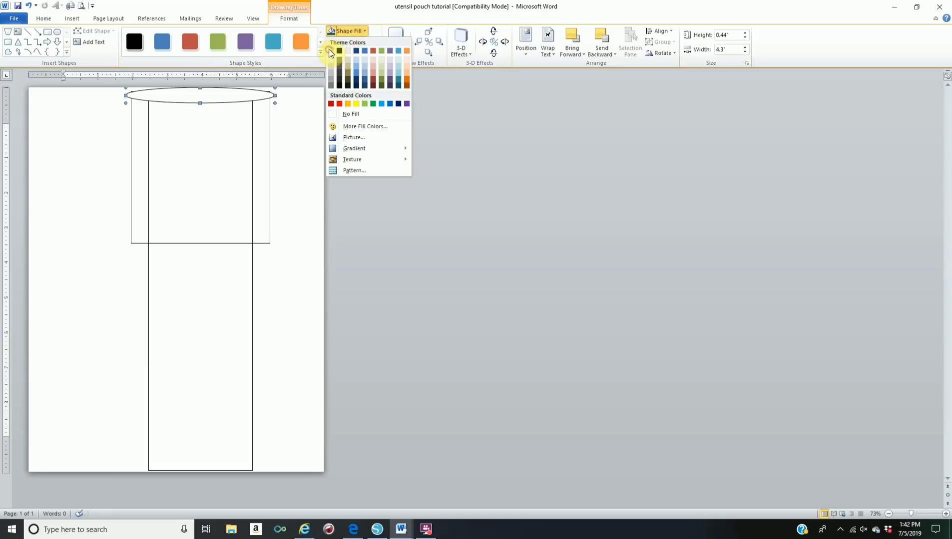
left_click(330, 50)
left_click(348, 43)
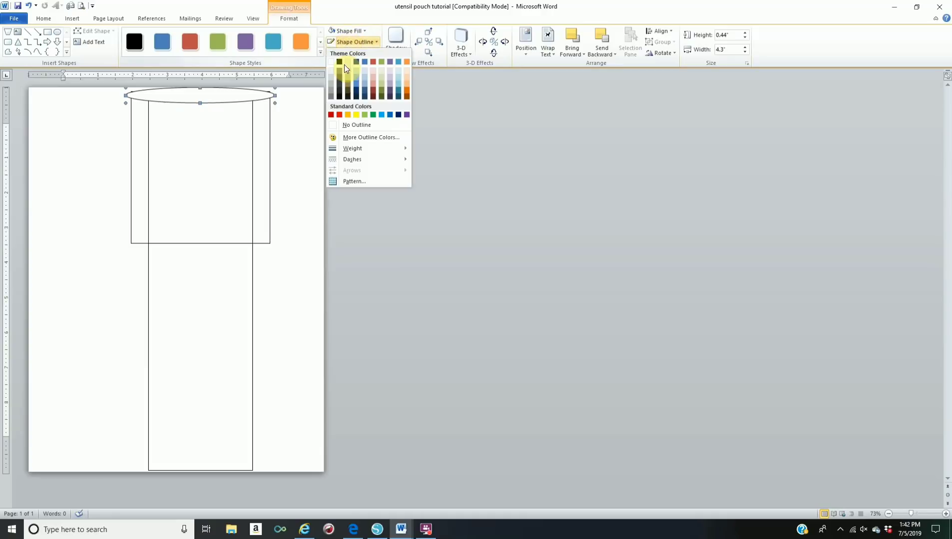
left_click(333, 126)
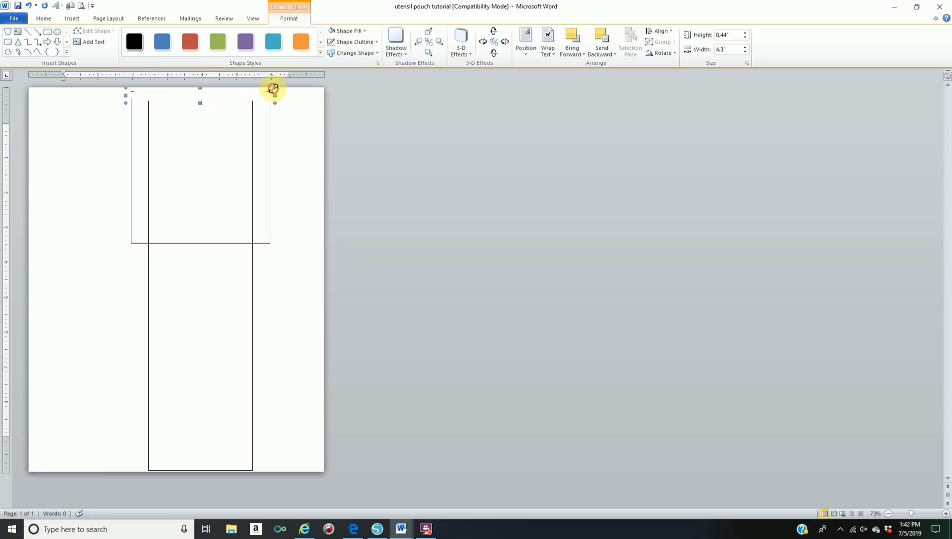
left_click_drag(273, 87, 273, 84)
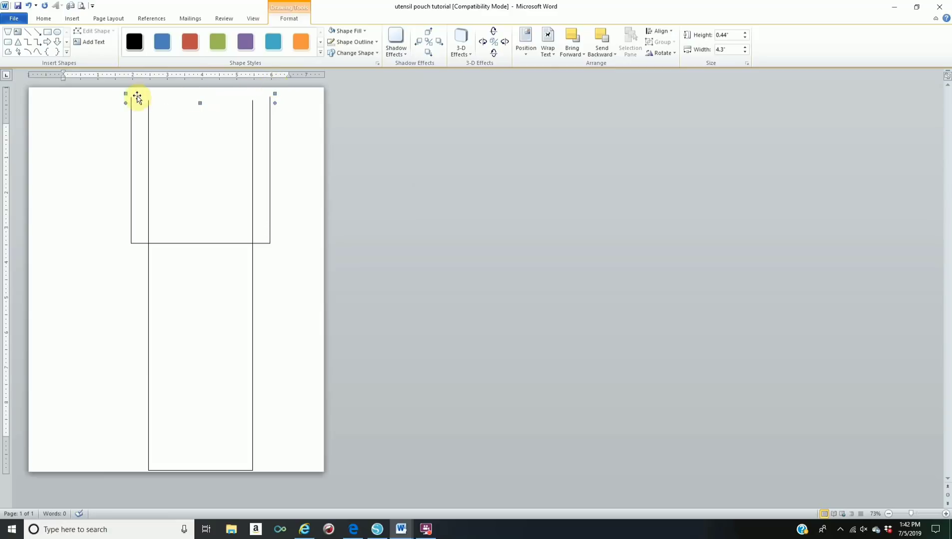
left_click(75, 122)
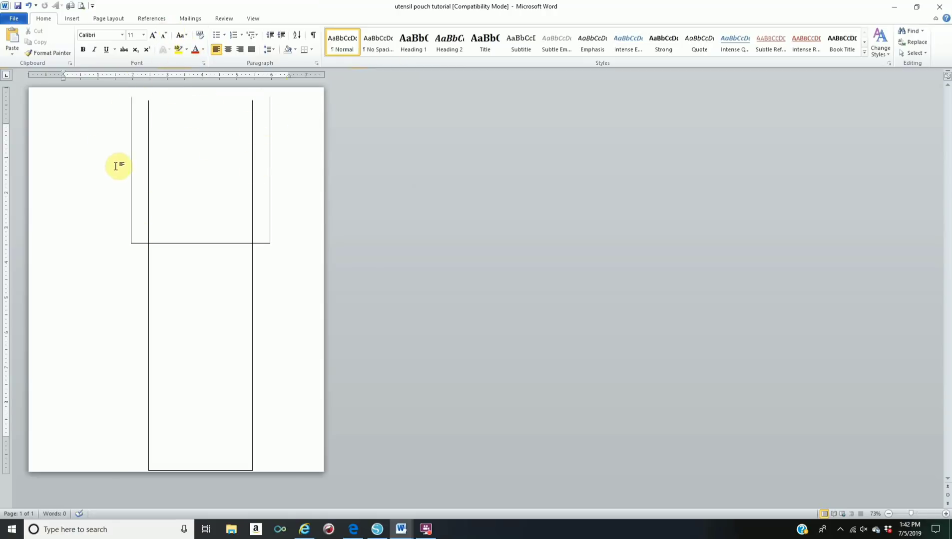
Step: Open the picture selection for filling the upper centre rectangle with an image
left_click(229, 243)
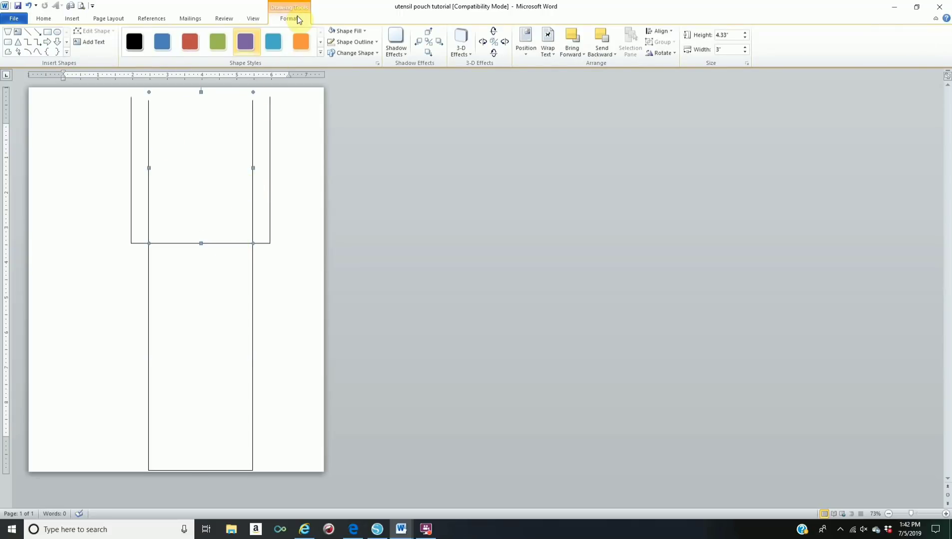
left_click(352, 30)
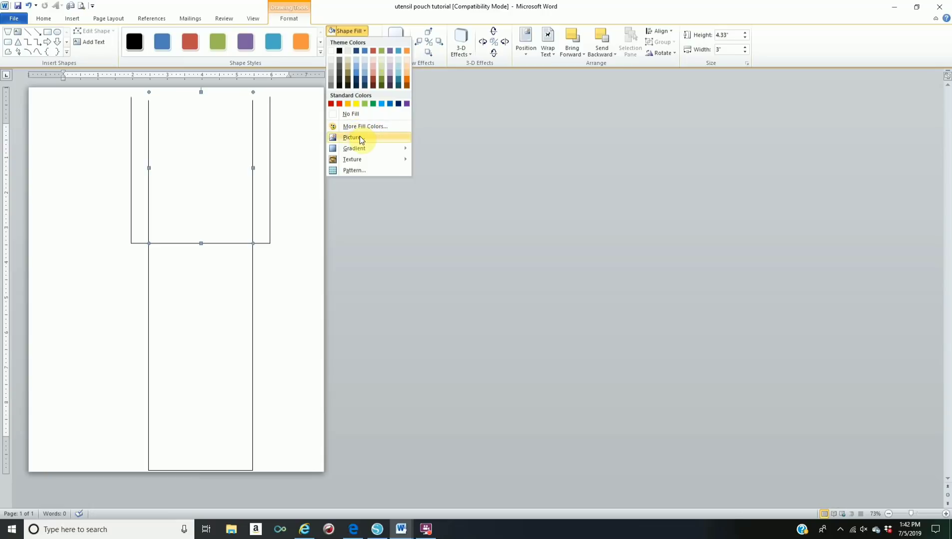
left_click(360, 137)
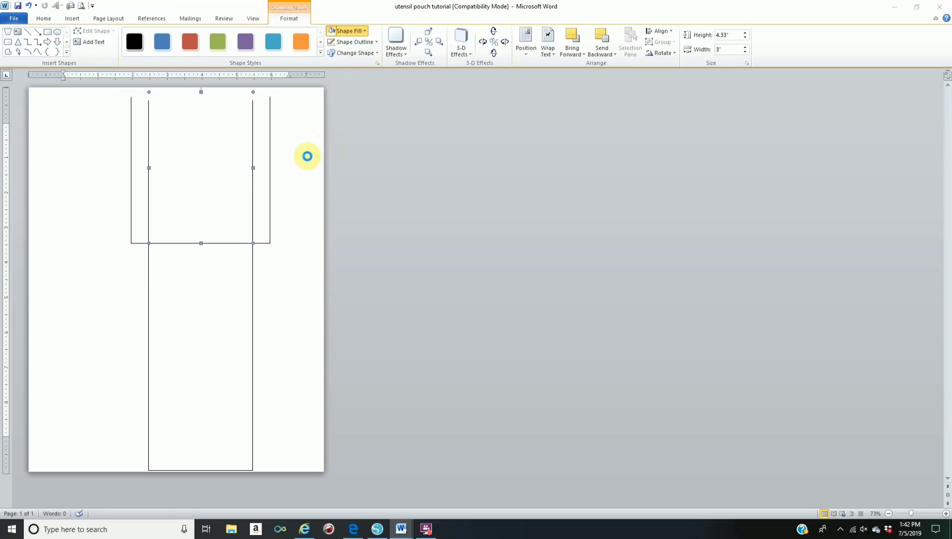
Step: Switch to the browser and view the diamond sparkle wallpaper among the "bling background" image results
left_click(355, 530)
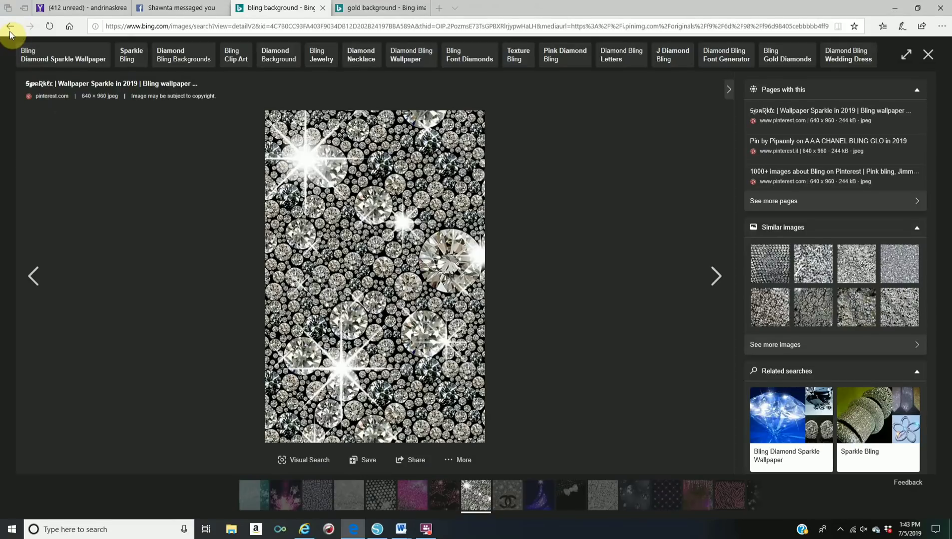
left_click(9, 31)
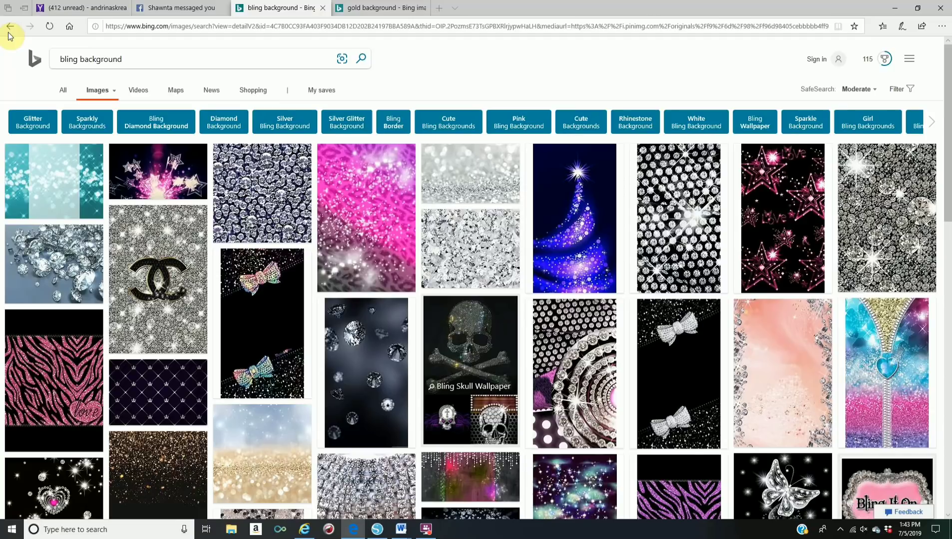
left_click(889, 203)
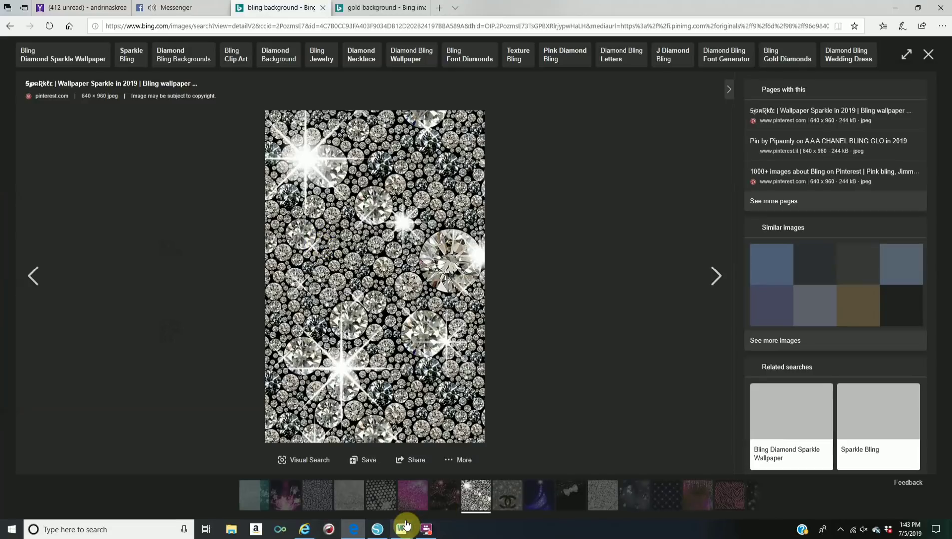
Step: Return to Word and fill the upper centre rectangle with the diamond sparkle picture f96d98405cebbbbb4ff983c4e6d17176 from the backgrounds folder
left_click(405, 524)
left_click(418, 497)
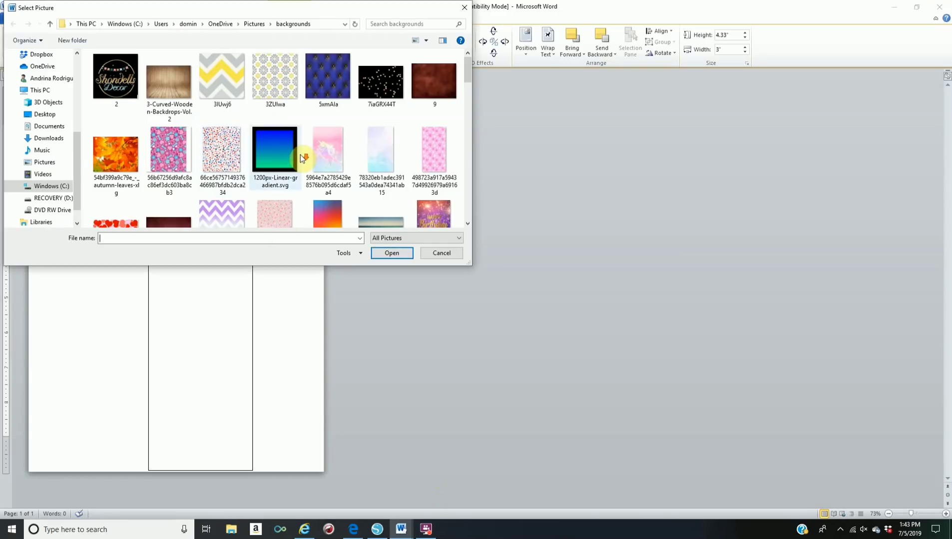
scroll(340, 161, "down", 3)
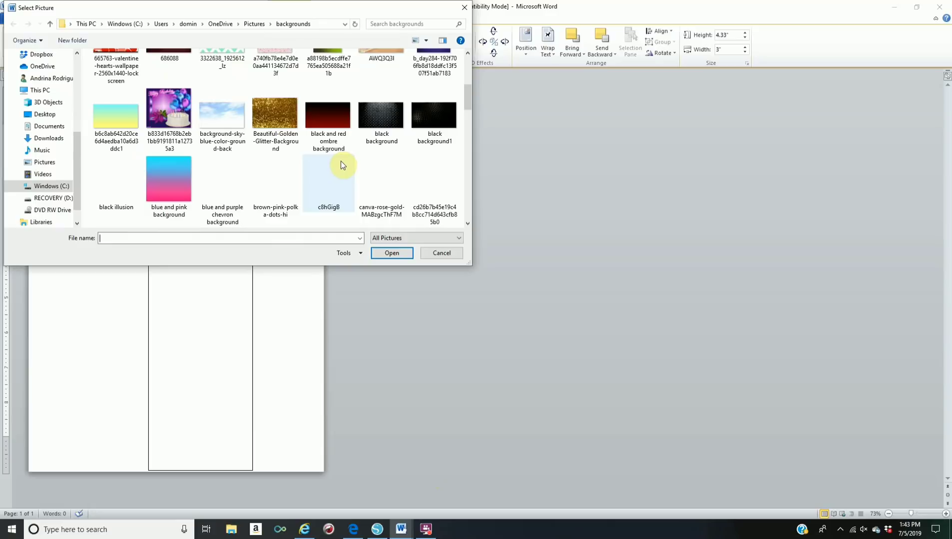
scroll(340, 165, "down", 1)
scroll(353, 171, "down", 1)
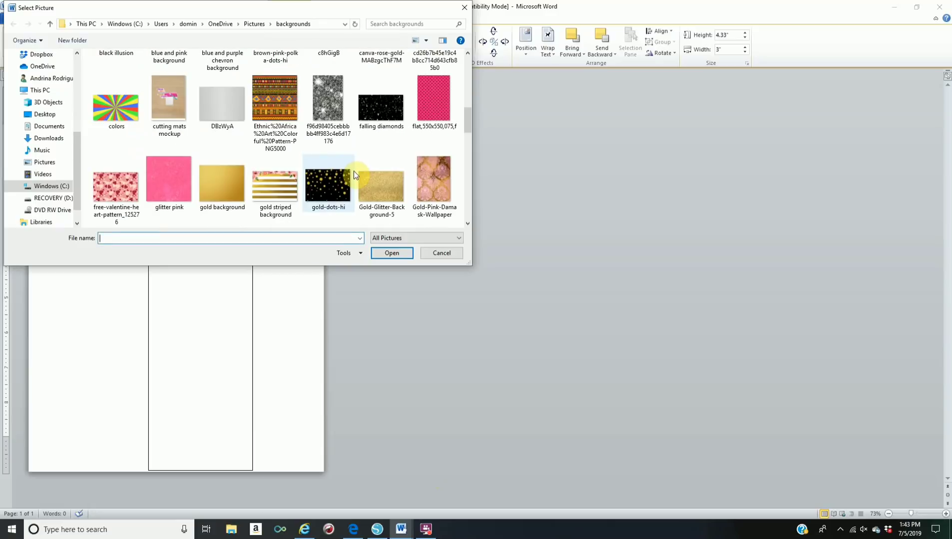
scroll(353, 170, "up", 1)
left_click(335, 145)
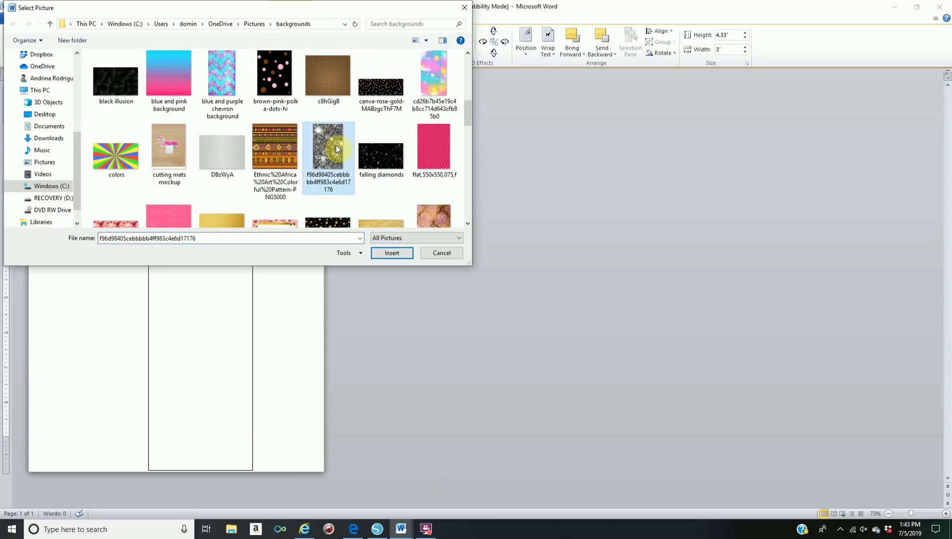
left_click(392, 253)
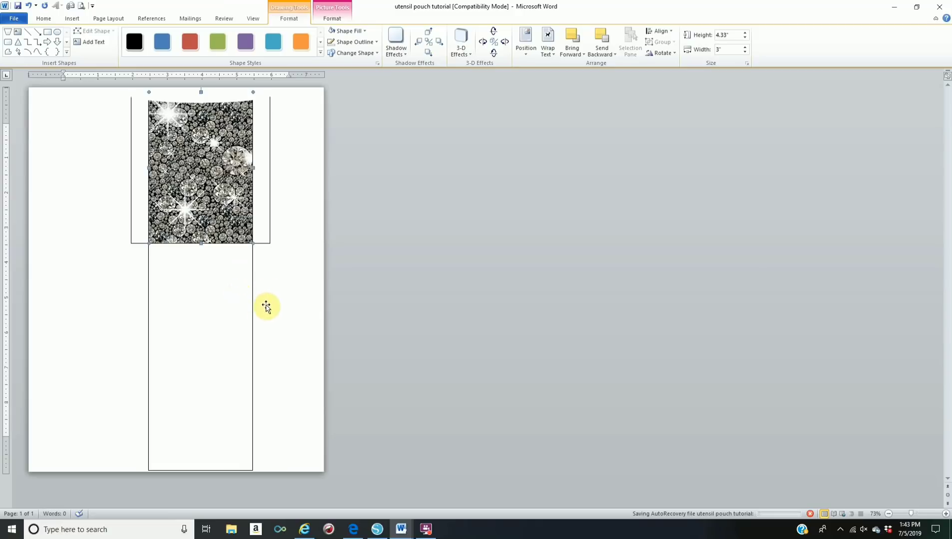
Step: Fill the tall lower rectangle with the same diamond sparkle picture from the backgrounds folder
left_click(216, 243)
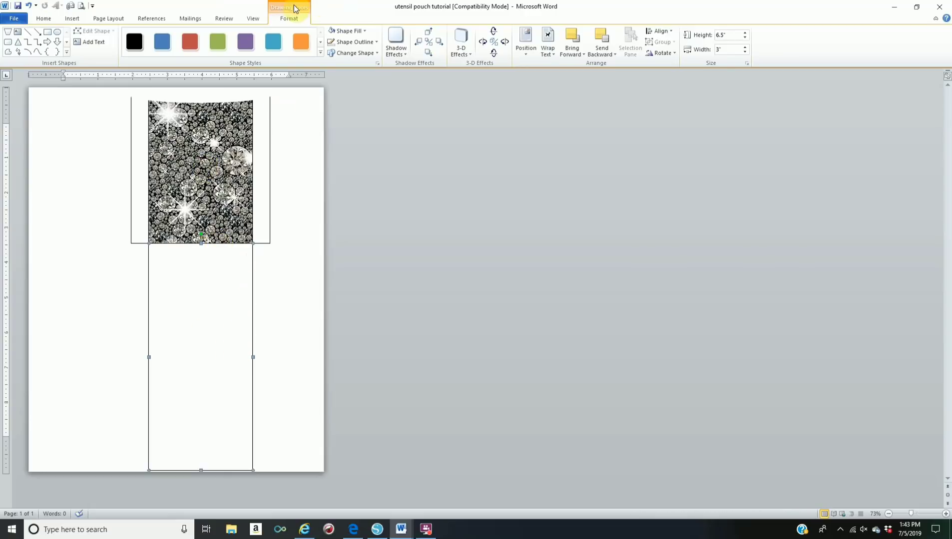
left_click(346, 34)
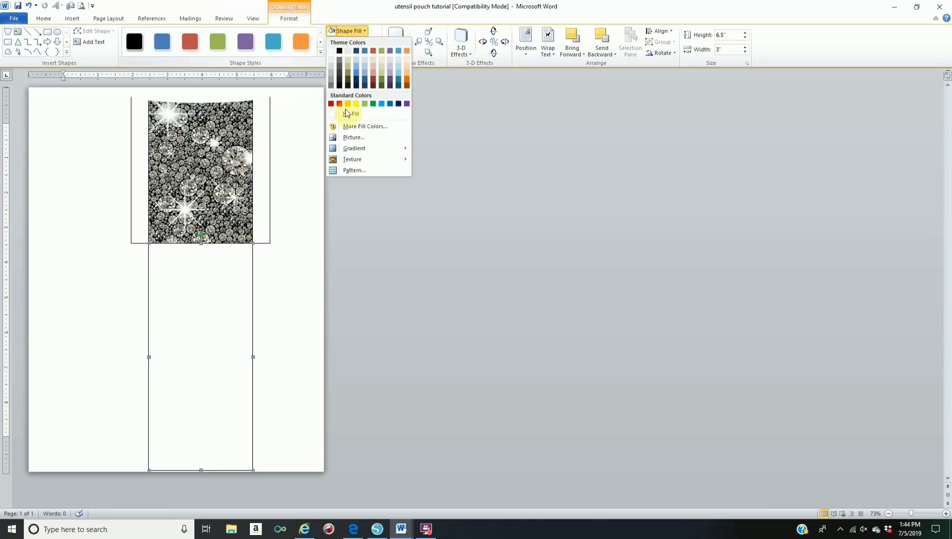
left_click(355, 138)
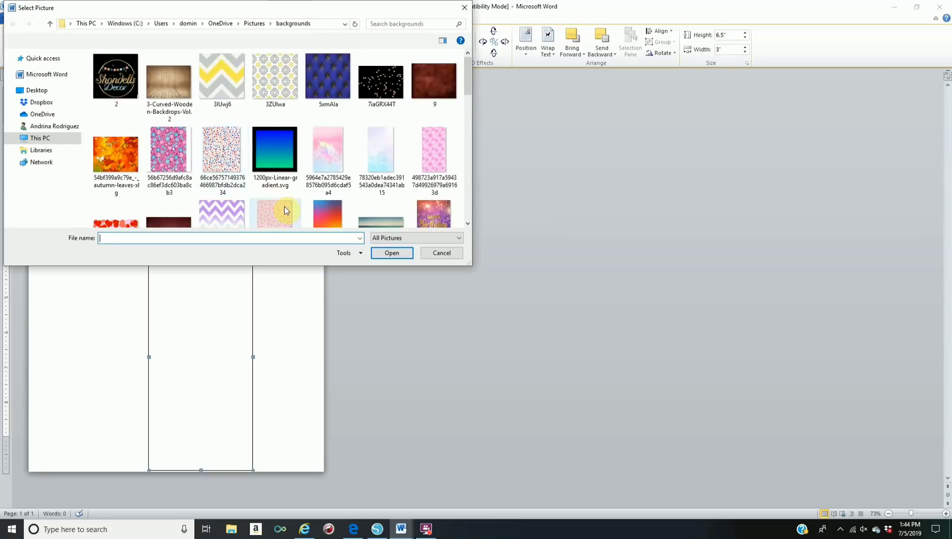
scroll(292, 200, "down", 2)
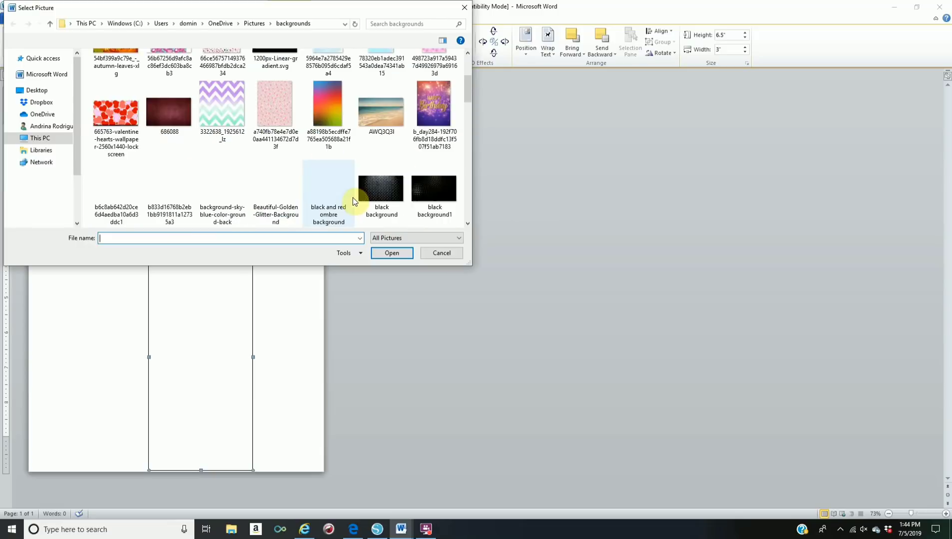
scroll(351, 197, "down", 1)
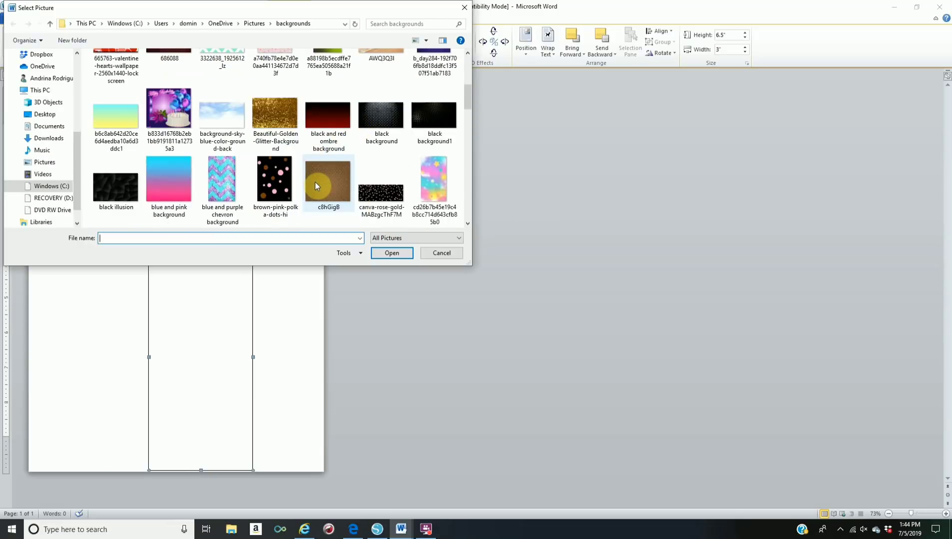
scroll(315, 184, "down", 2)
scroll(315, 185, "up", 3)
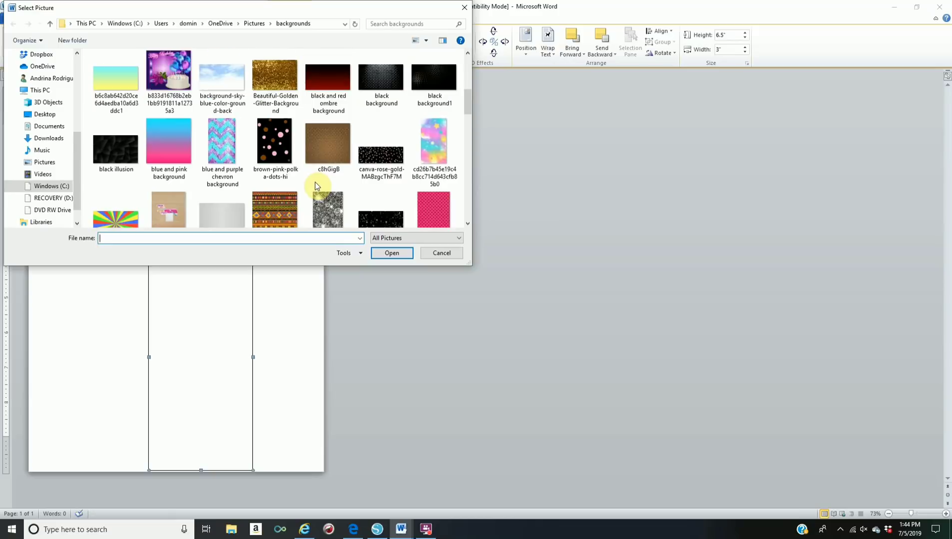
scroll(315, 185, "up", 2)
scroll(315, 185, "down", 4)
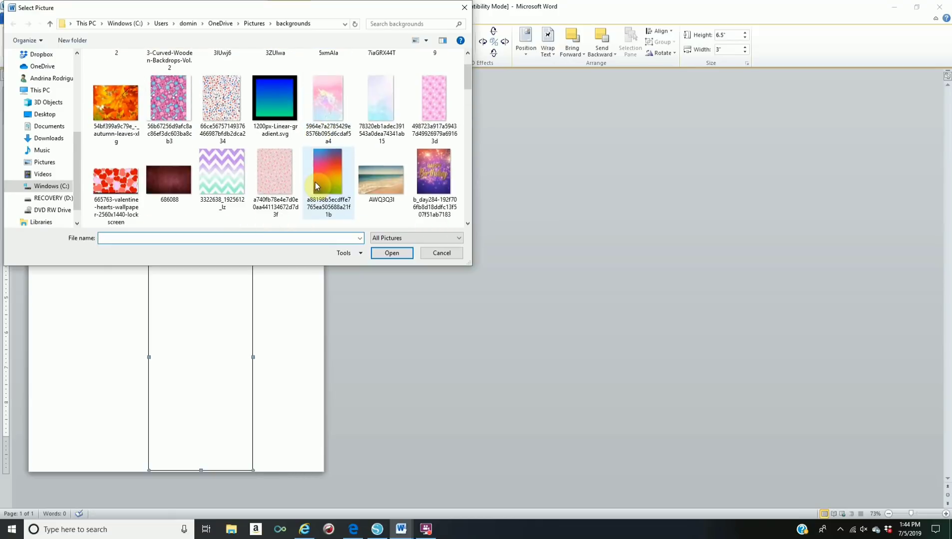
left_click(327, 100)
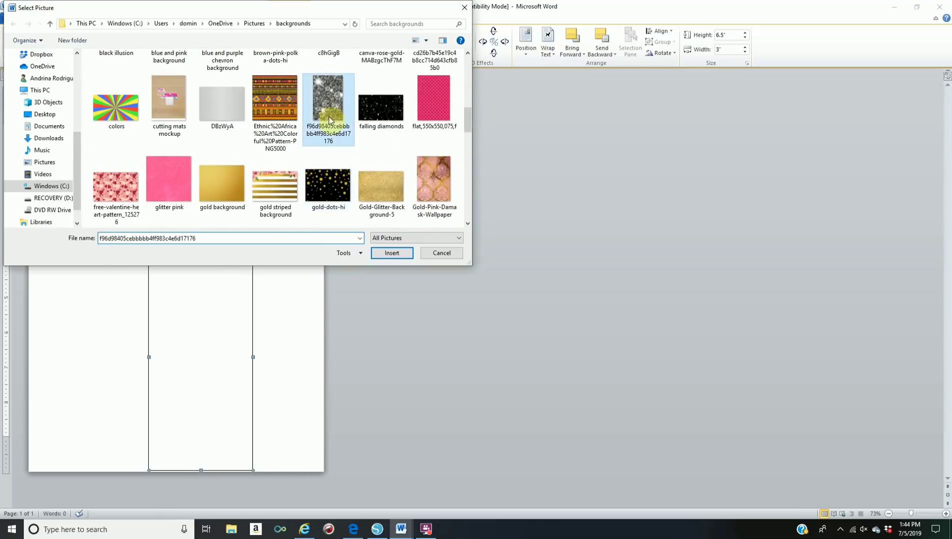
left_click(390, 254)
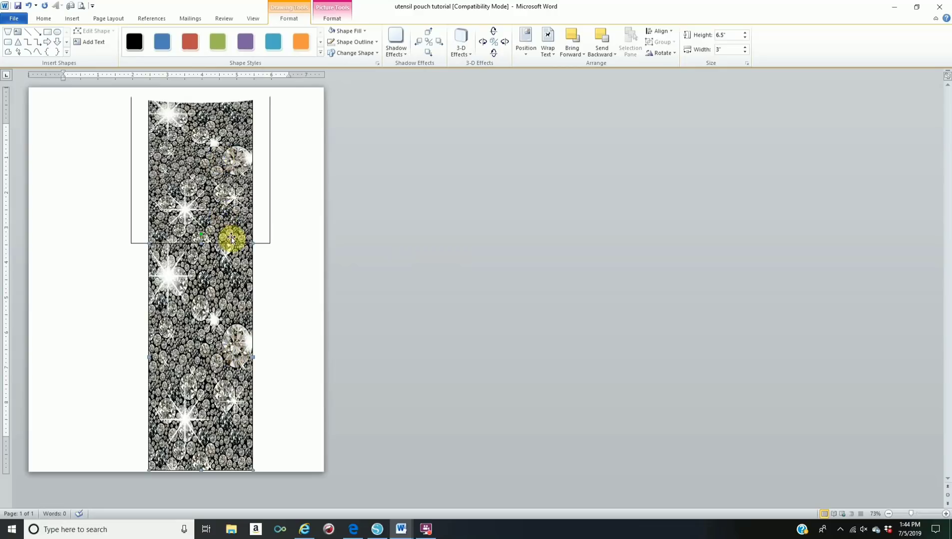
Step: Give both narrow side flaps beside the upper rectangle a light grey fill
left_click(265, 244)
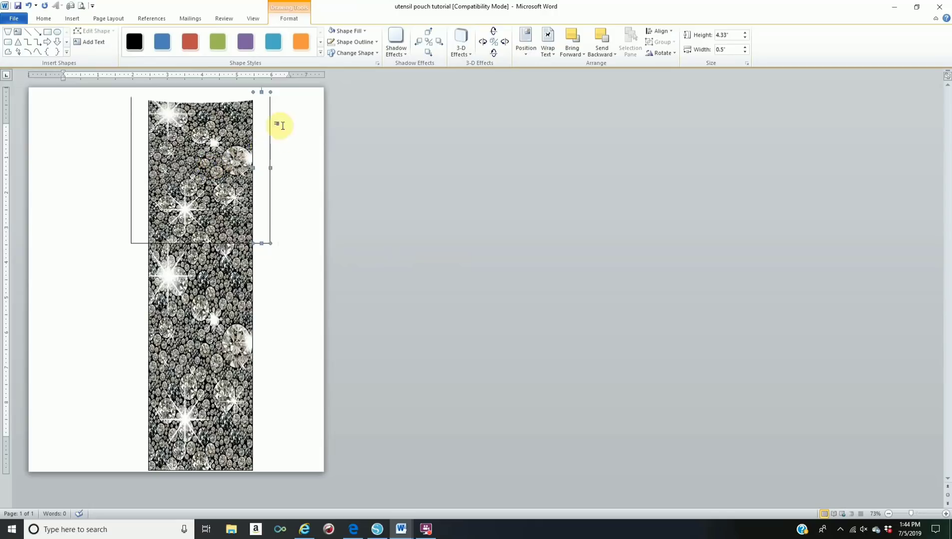
left_click(349, 32)
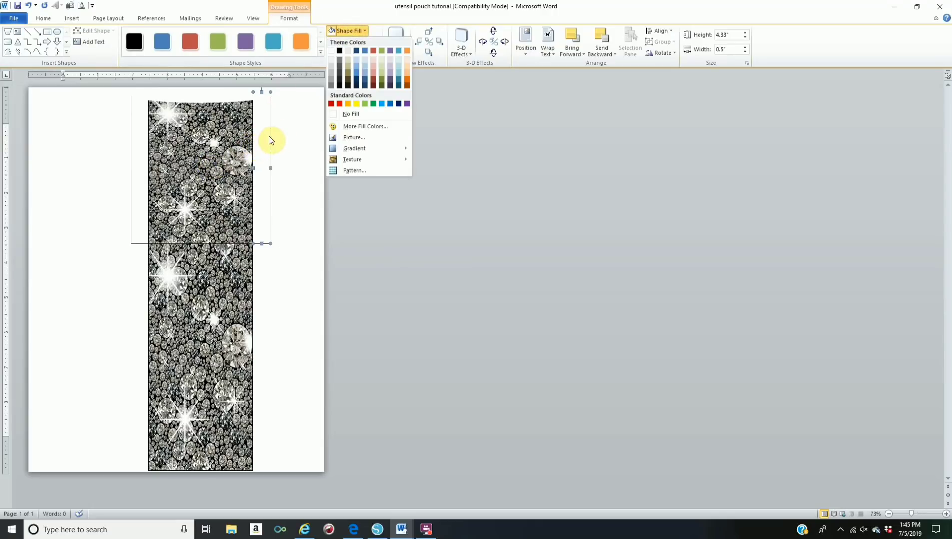
left_click(330, 63)
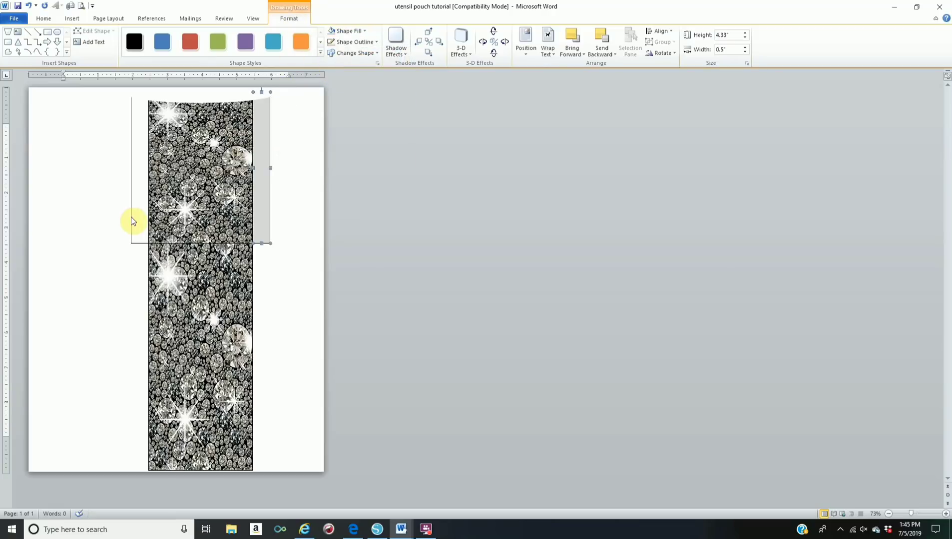
left_click(140, 242)
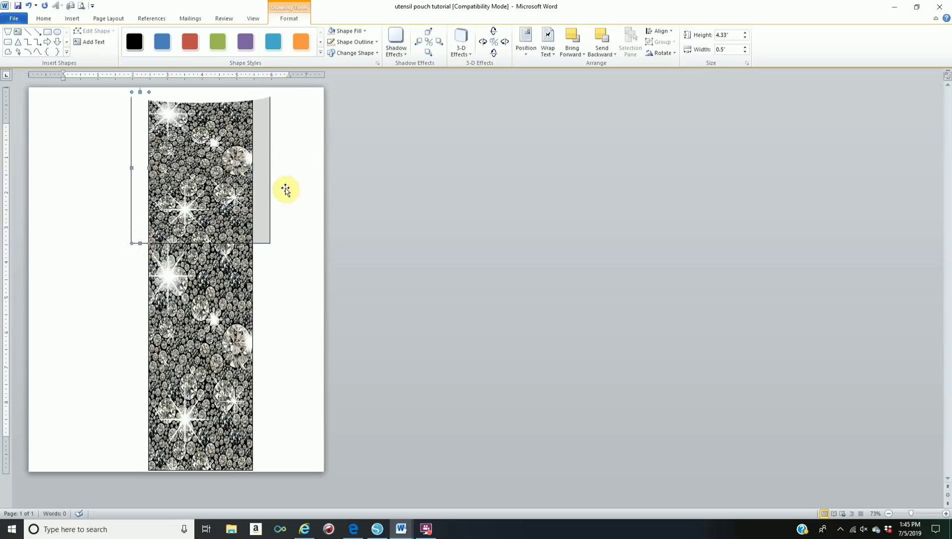
left_click(350, 29)
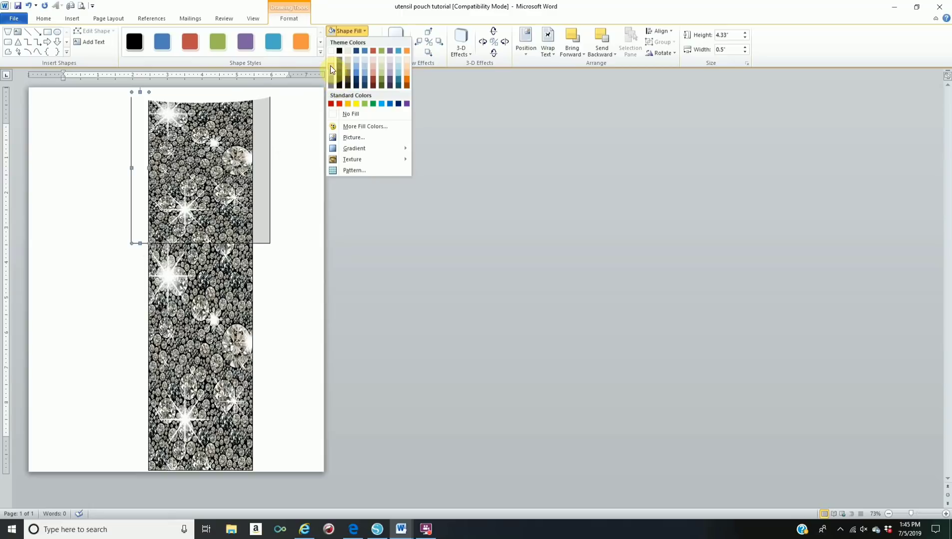
left_click(330, 65)
left_click(69, 153)
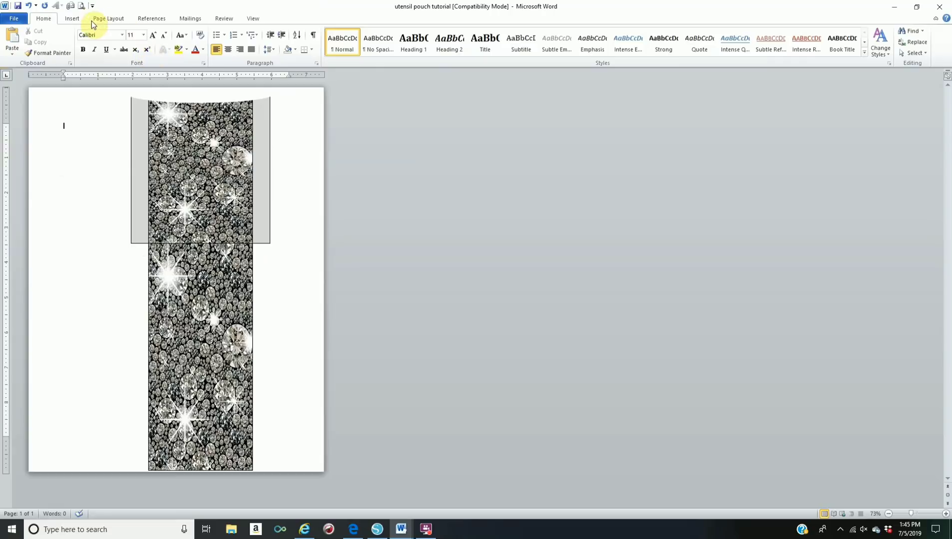
Step: Insert the picture marilyn_monroe_PNG8 from the marilyn monroe folder in Pictures
left_click(76, 19)
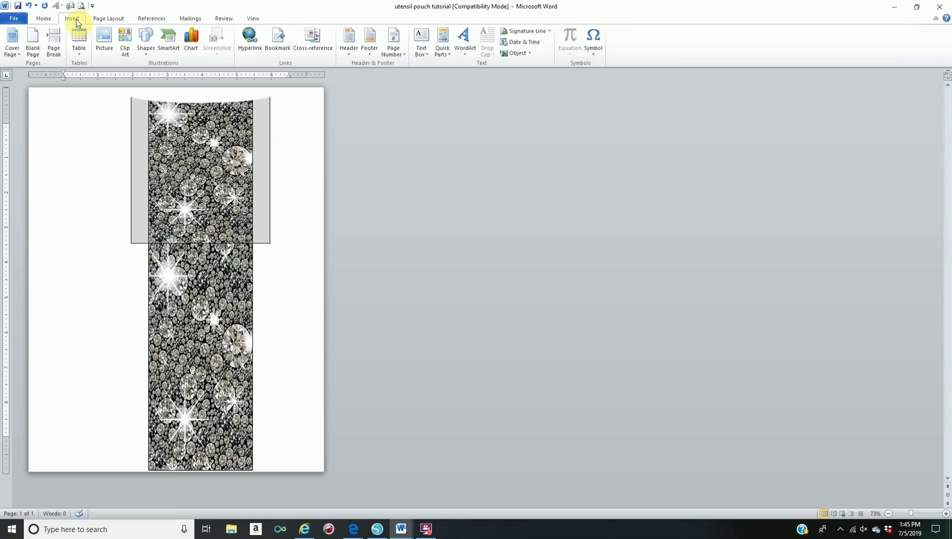
left_click(107, 42)
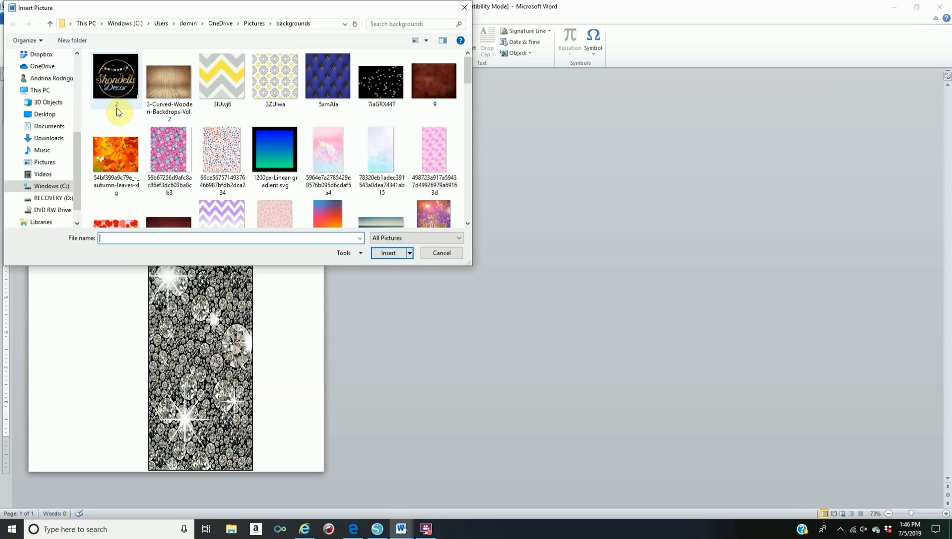
left_click(56, 164)
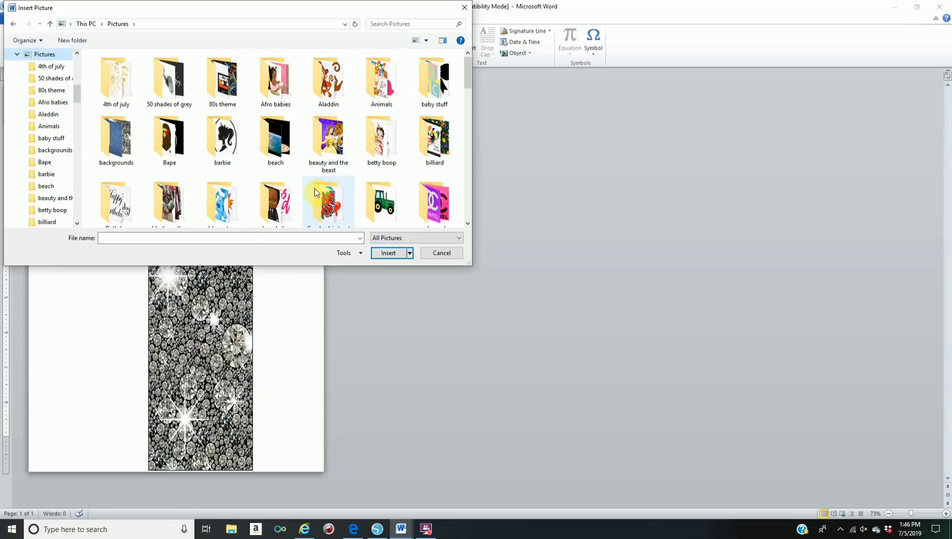
scroll(315, 192, "down", 1)
scroll(315, 193, "down", 1)
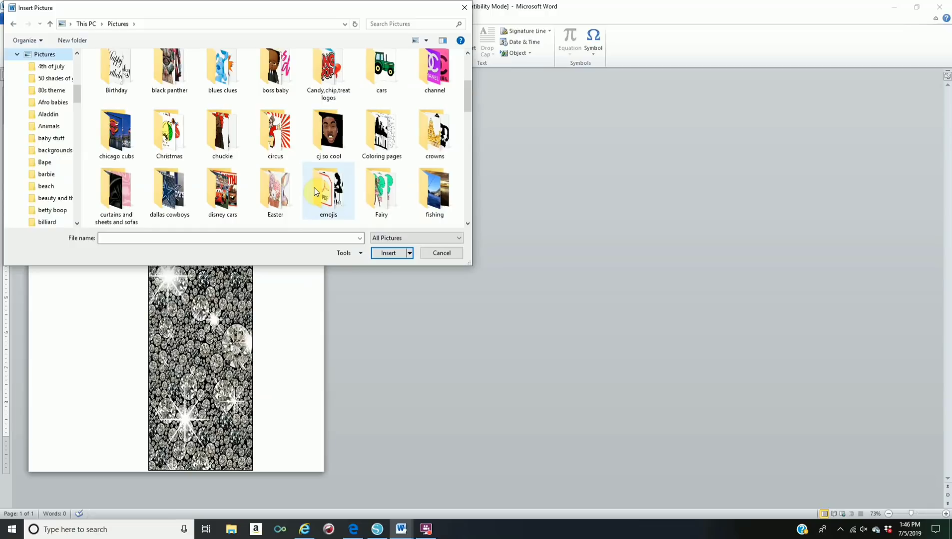
scroll(239, 194, "down", 3)
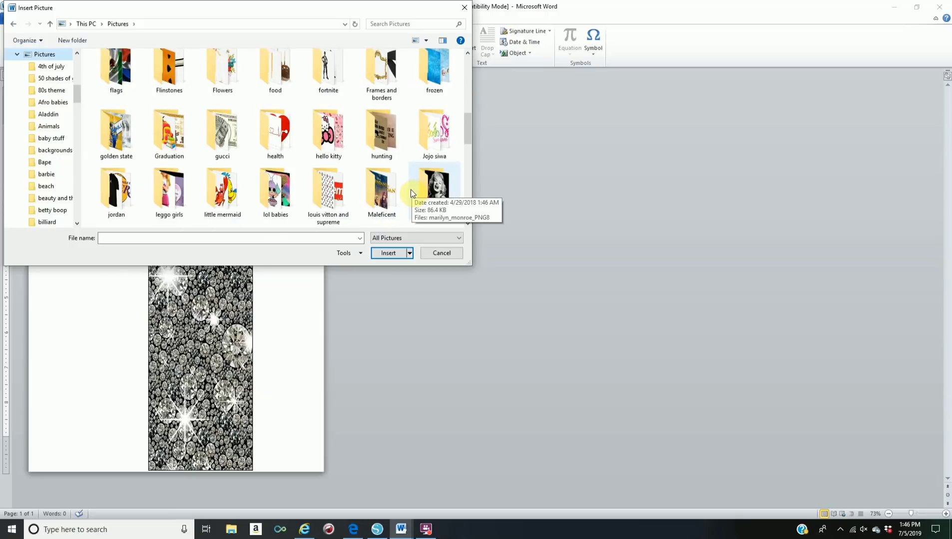
left_click(413, 192)
left_click(388, 253)
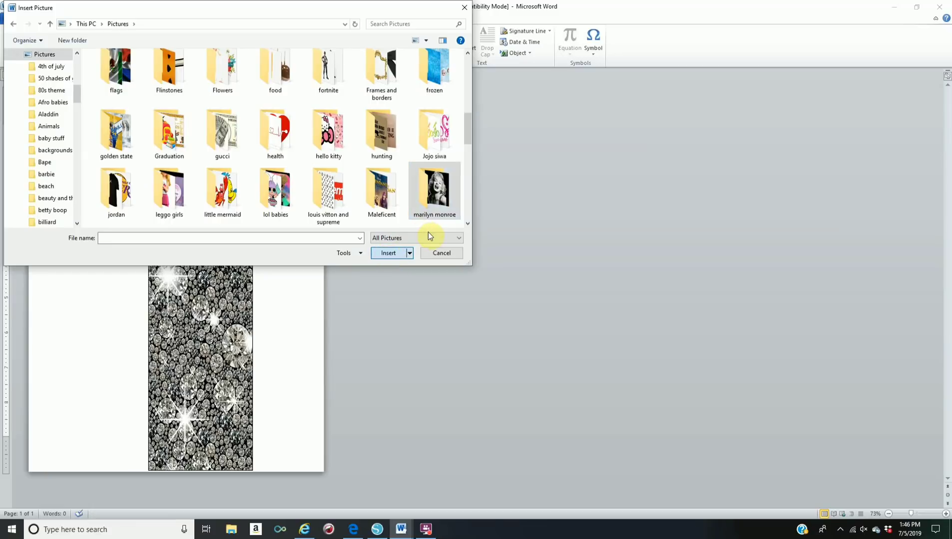
left_click(114, 81)
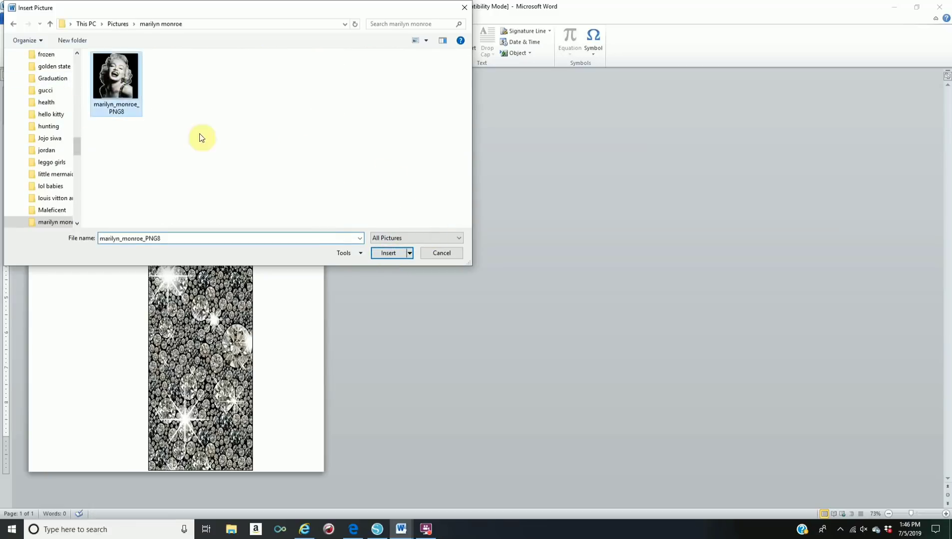
left_click(389, 253)
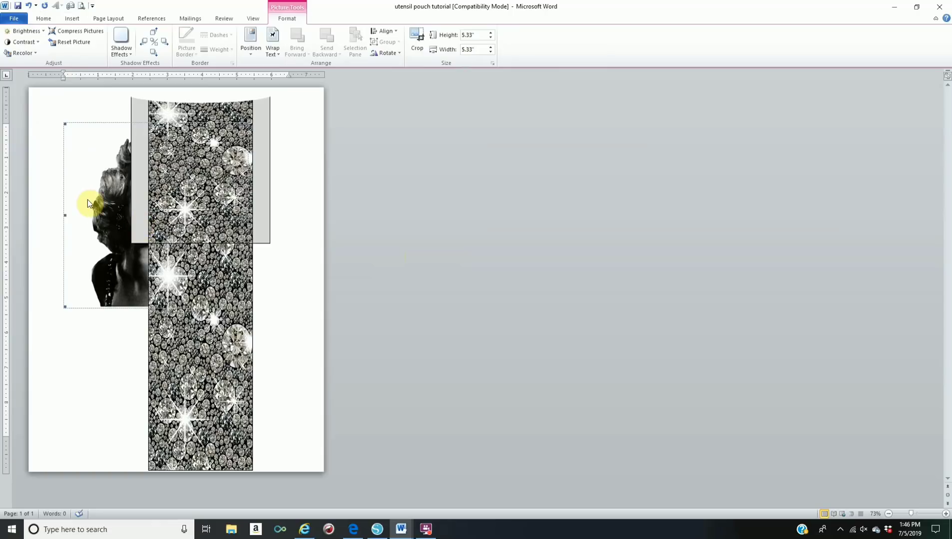
Step: Place the portrait in front of text, shrink it to about 2.54" square, and move it onto the upper centre rectangle
left_click(271, 42)
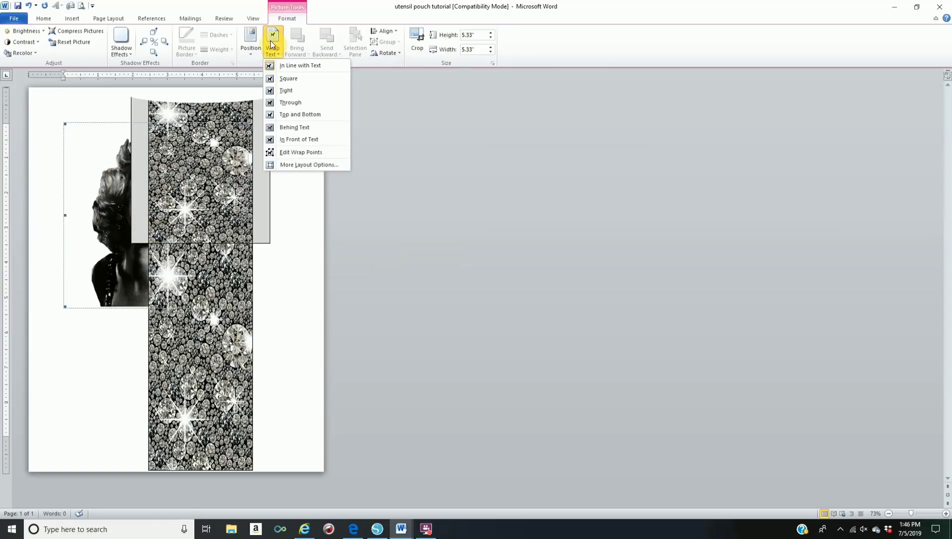
left_click(302, 142)
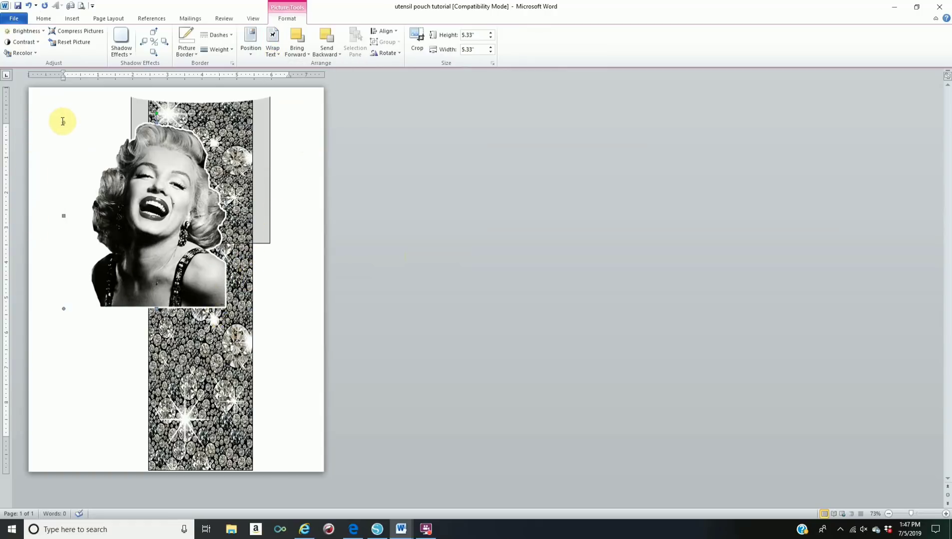
left_click_drag(62, 121, 159, 221)
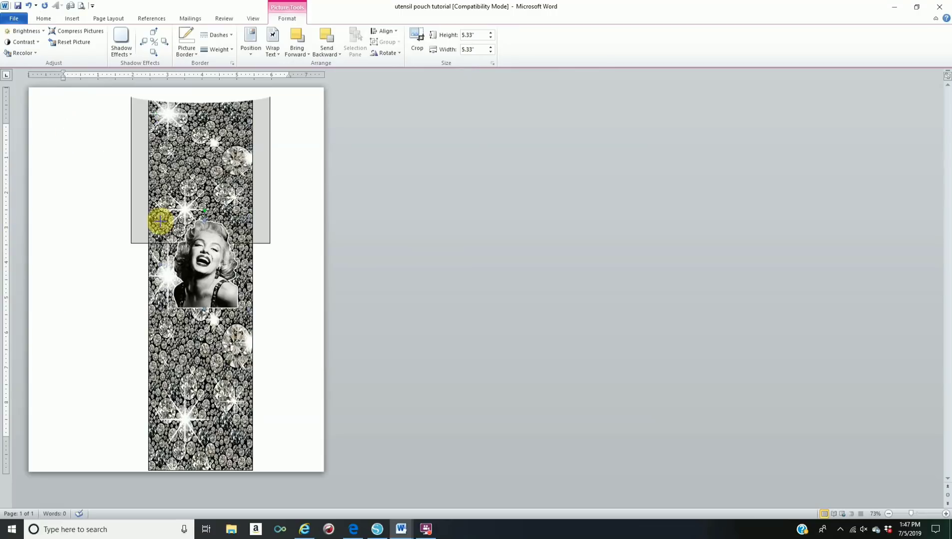
left_click_drag(192, 310, 195, 191)
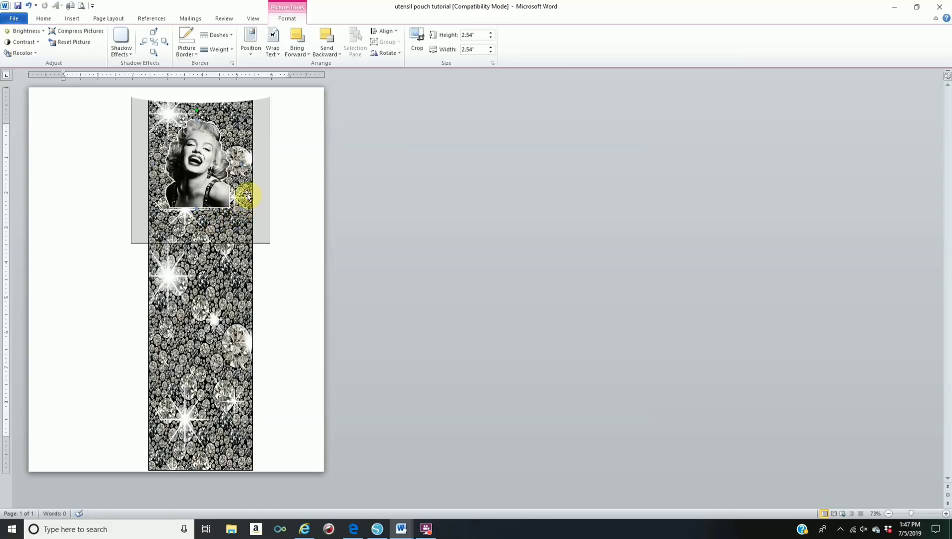
Step: Stretch the portrait to about 3.13" wide and 2.8" high across the upper centre rectangle
left_click_drag(240, 163, 253, 163)
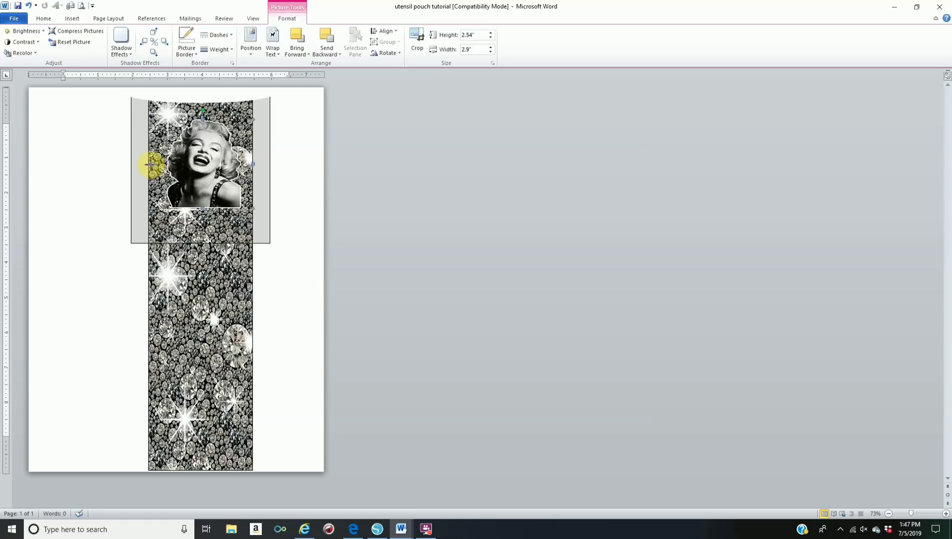
left_click_drag(151, 165, 144, 164)
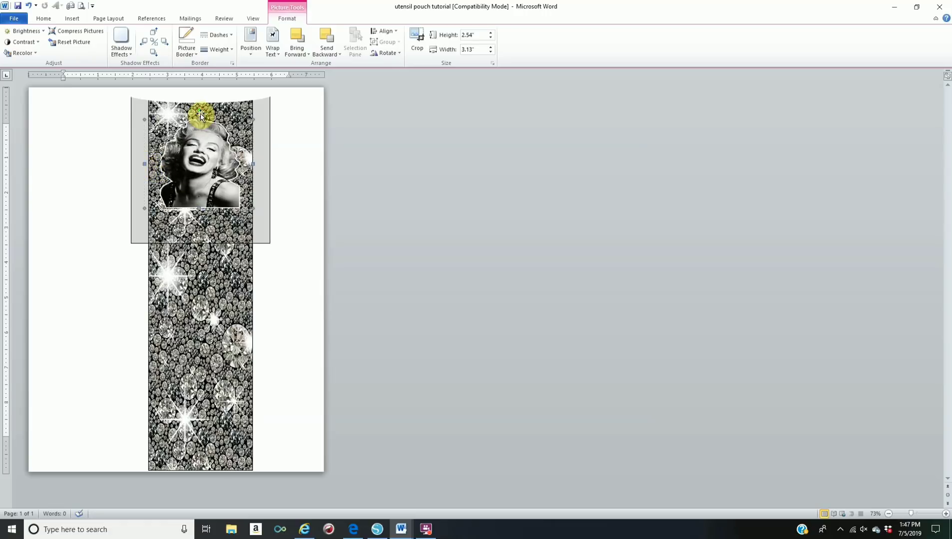
left_click_drag(198, 120, 199, 110)
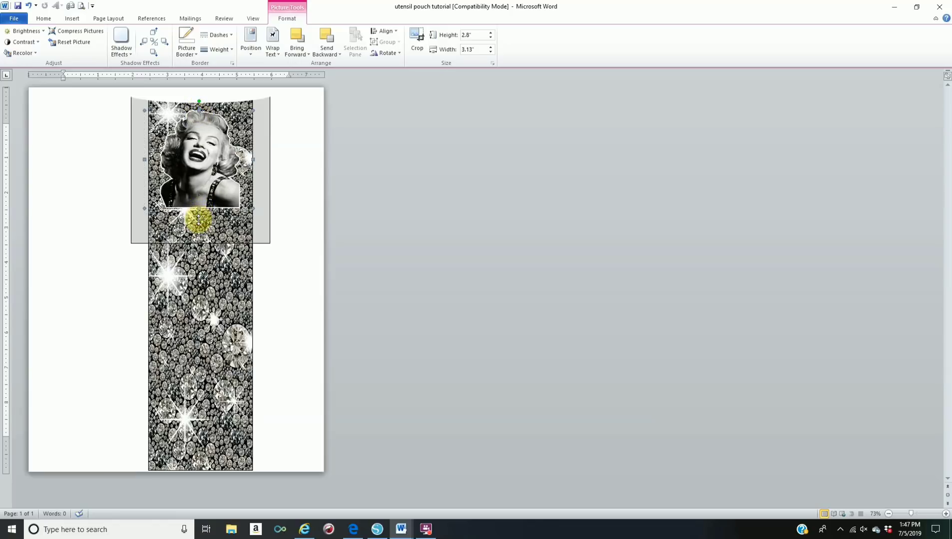
Step: Stretch the portrait's lower edge downward to a height of about 3.13", then deselect it
left_click_drag(199, 208, 198, 221)
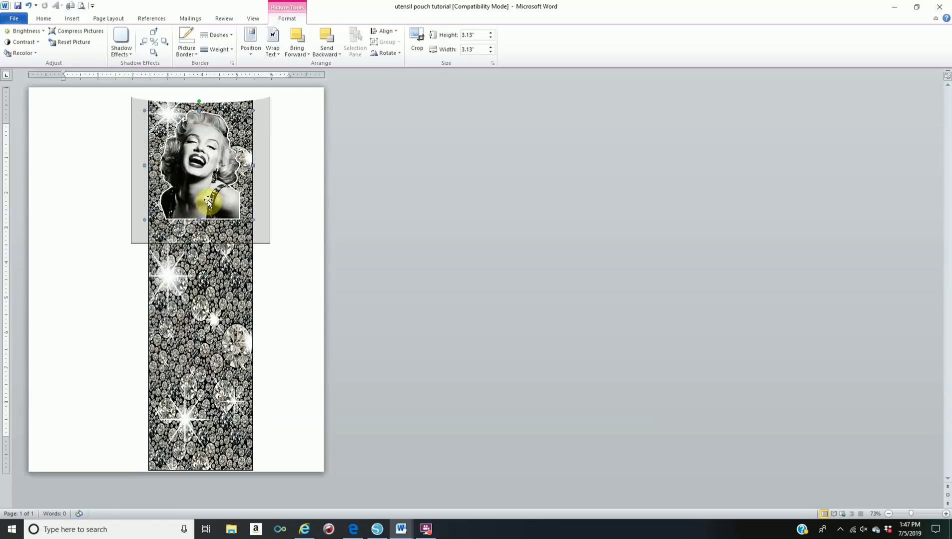
left_click(294, 166)
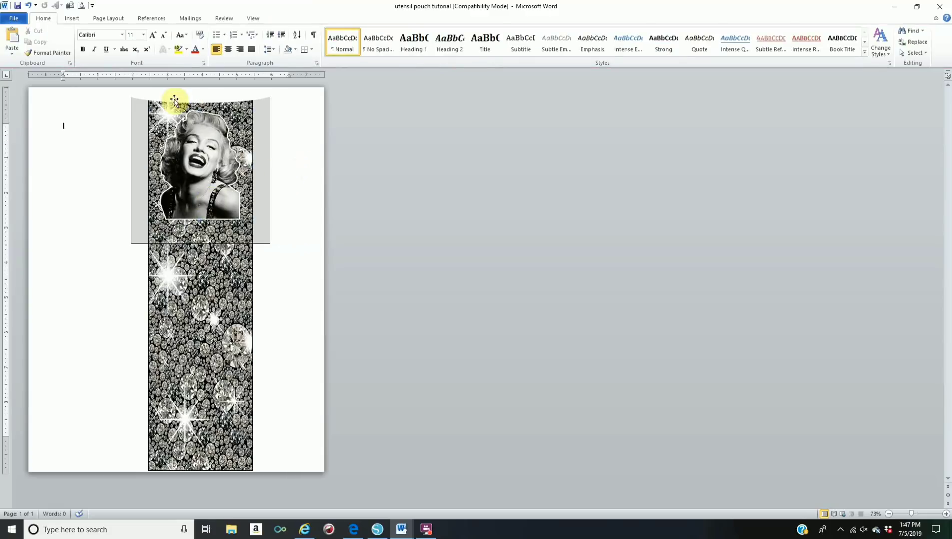
Step: Start a new WordArt for the greeting and set its font to BodySoul personal Use
left_click(70, 18)
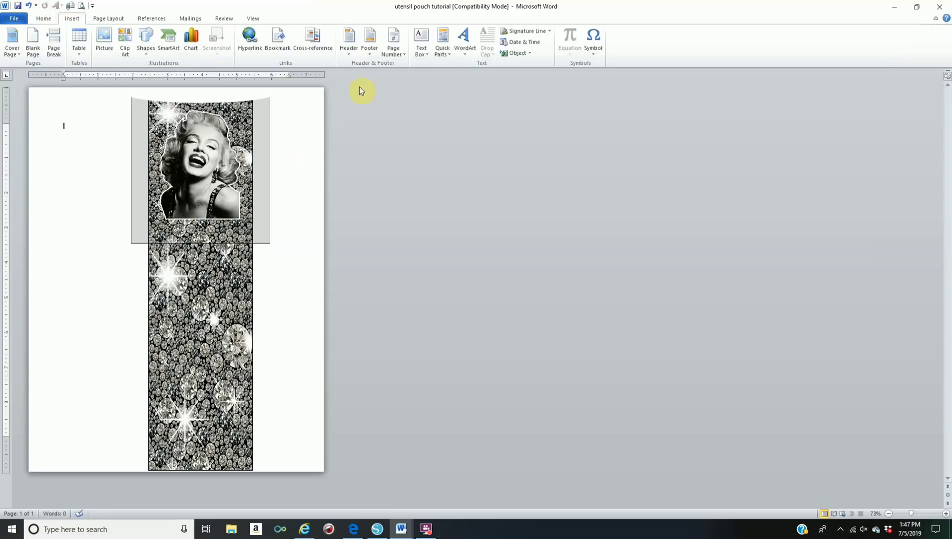
left_click(464, 39)
left_click(467, 75)
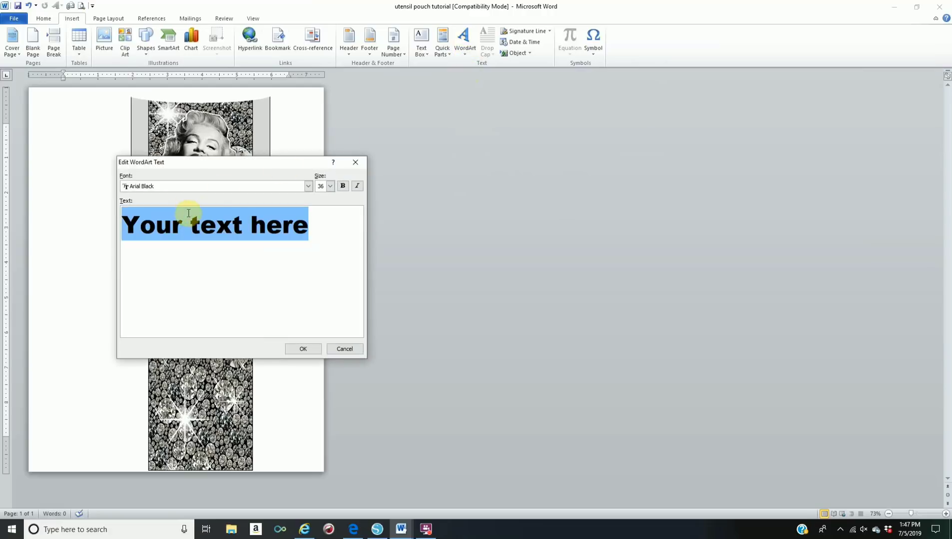
left_click(308, 185)
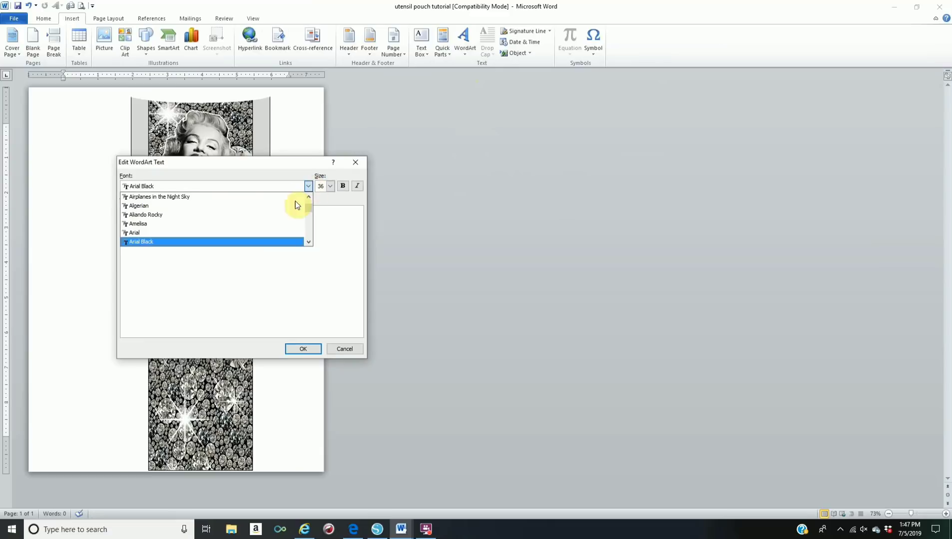
scroll(201, 227, "down", 2)
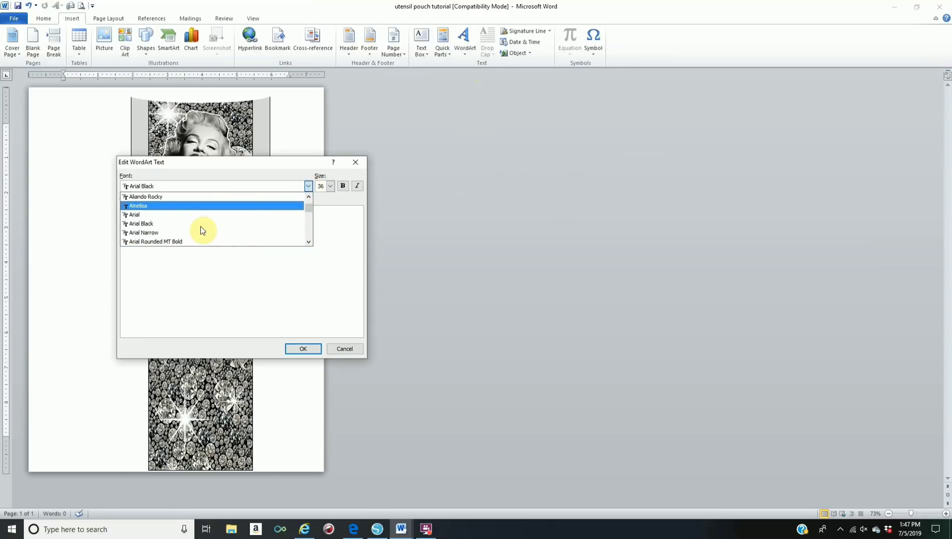
scroll(200, 227, "down", 1)
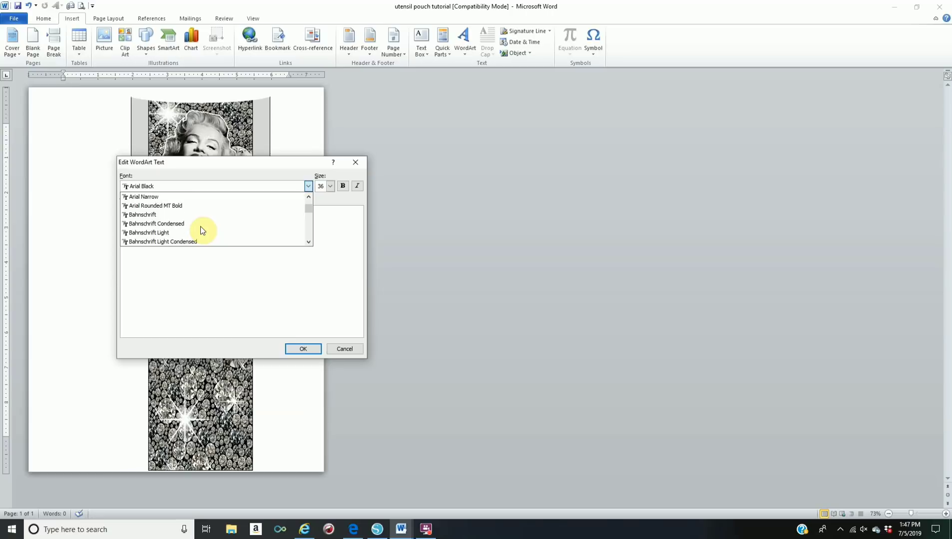
scroll(201, 226, "down", 2)
scroll(201, 226, "down", 4)
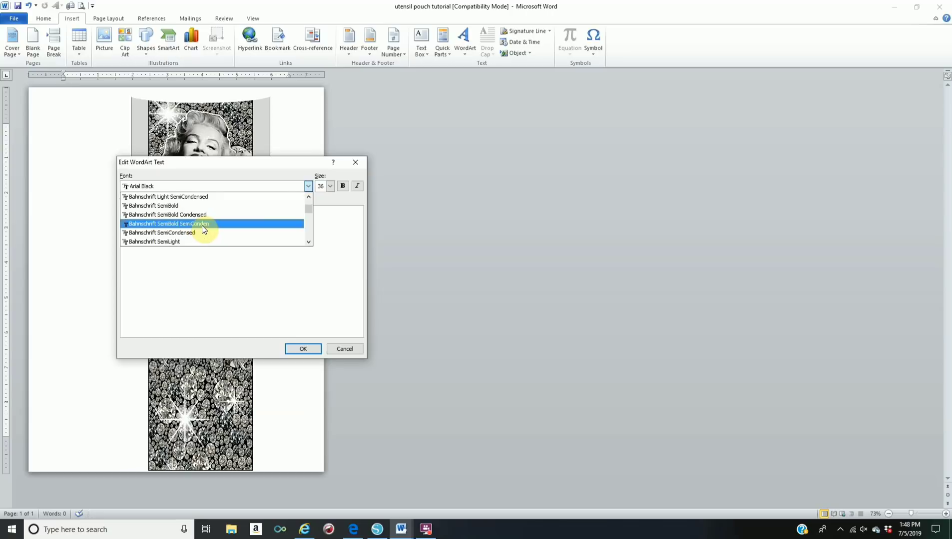
scroll(200, 227, "down", 3)
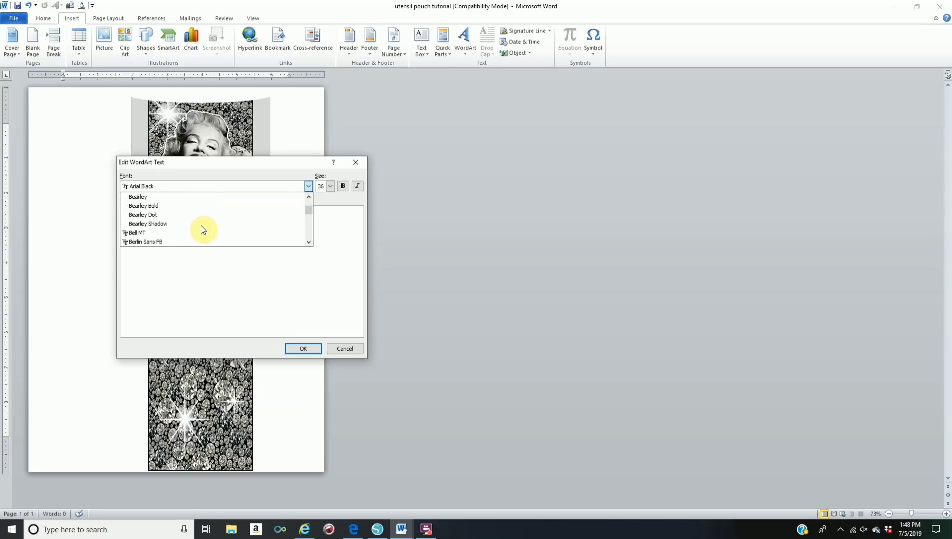
scroll(214, 224, "down", 4)
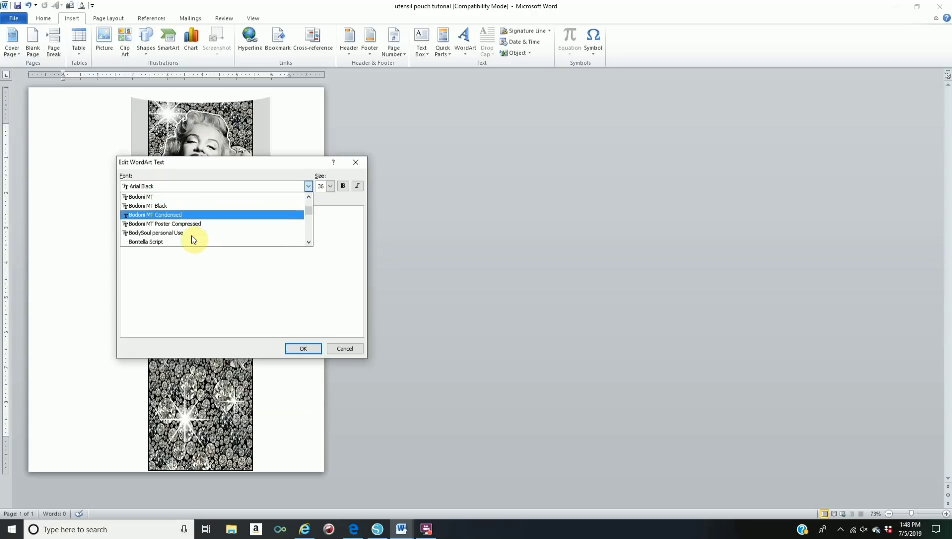
scroll(194, 232, "down", 3)
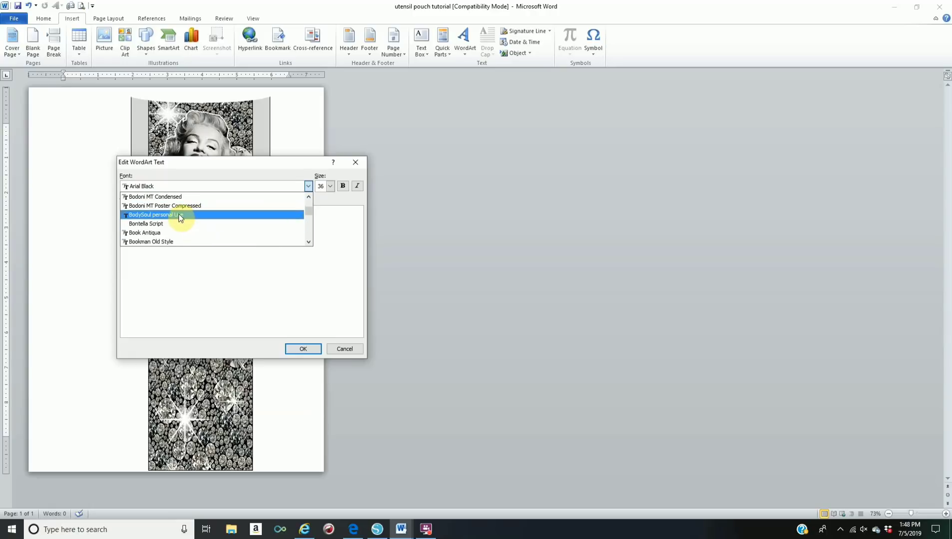
left_click(184, 214)
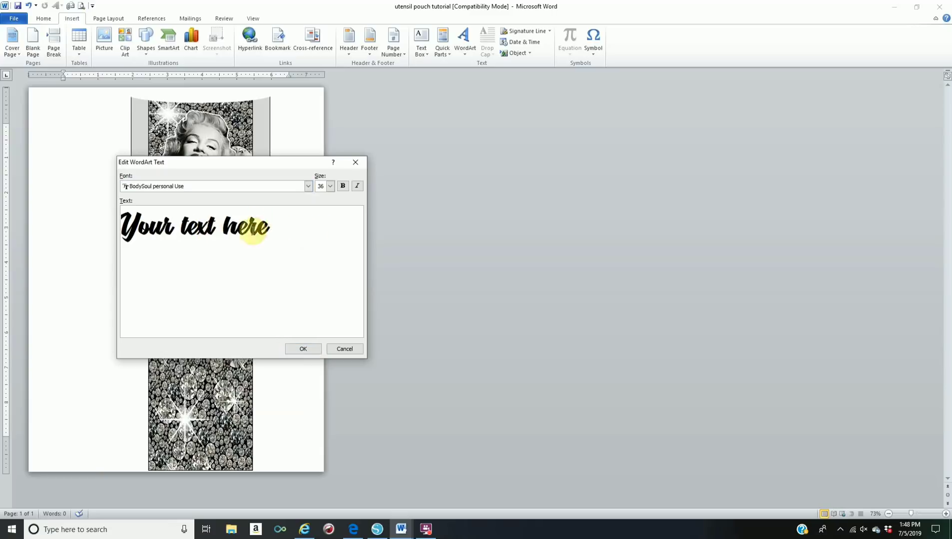
Step: Replace the placeholder WordArt text with "Happy Birthday" and the recipient's first name, and insert it on the page
left_click_drag(268, 227, 117, 245)
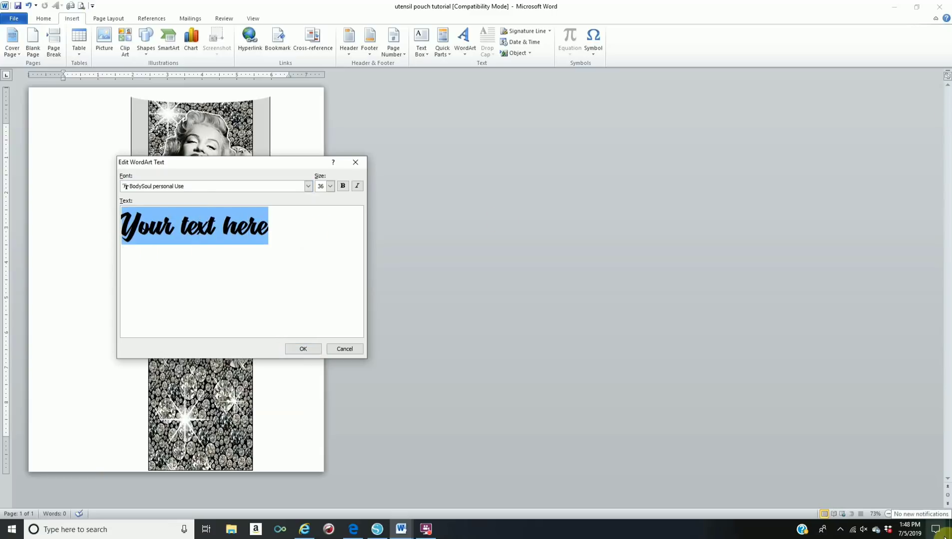
type("Happ")
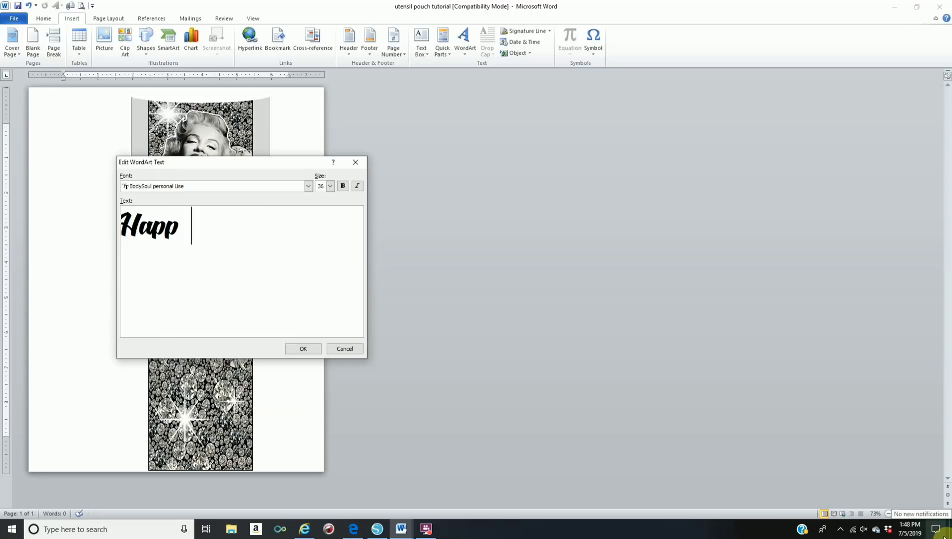
type("y 5")
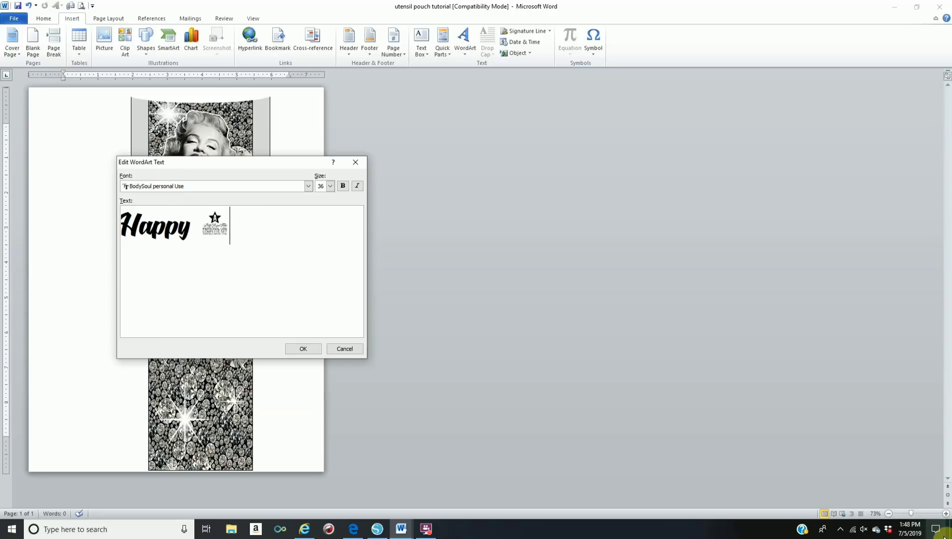
key("BackSpace")
type("Bi")
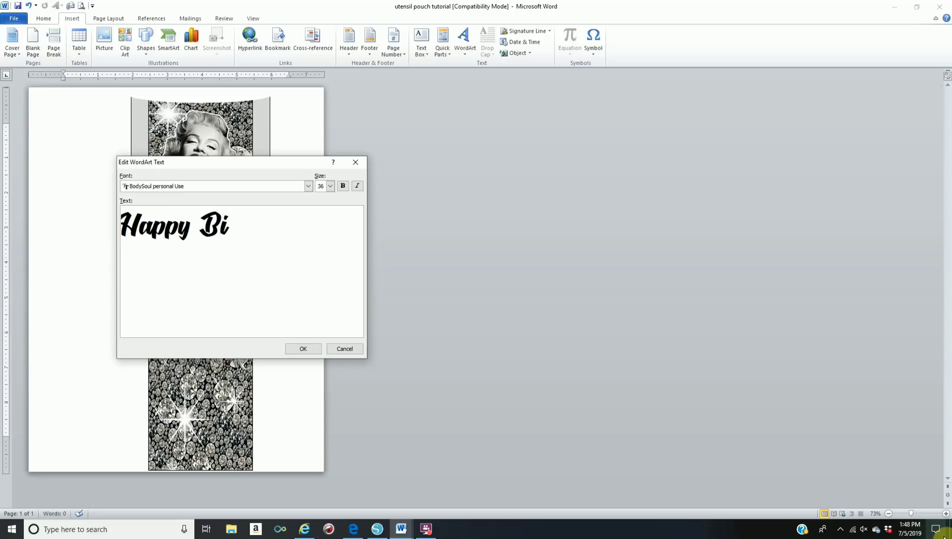
type("rthday ")
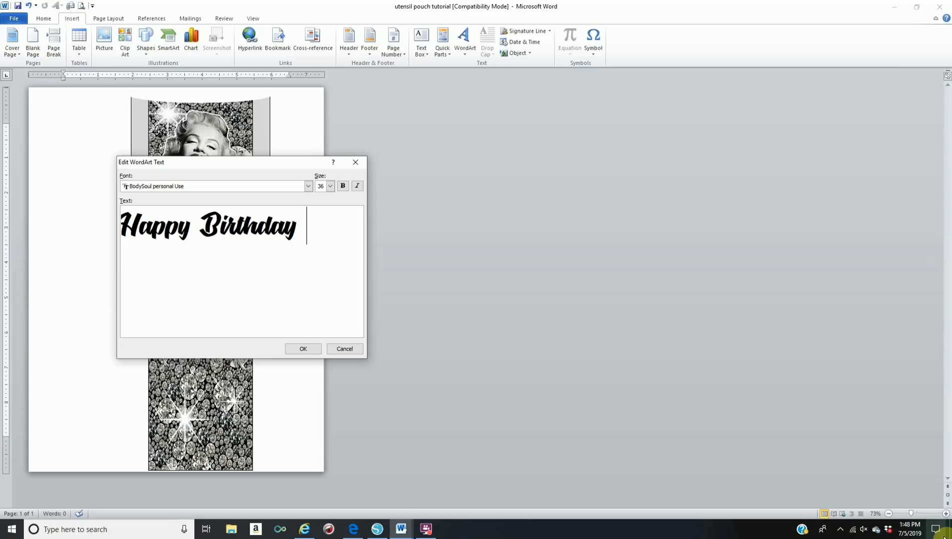
type("Estella")
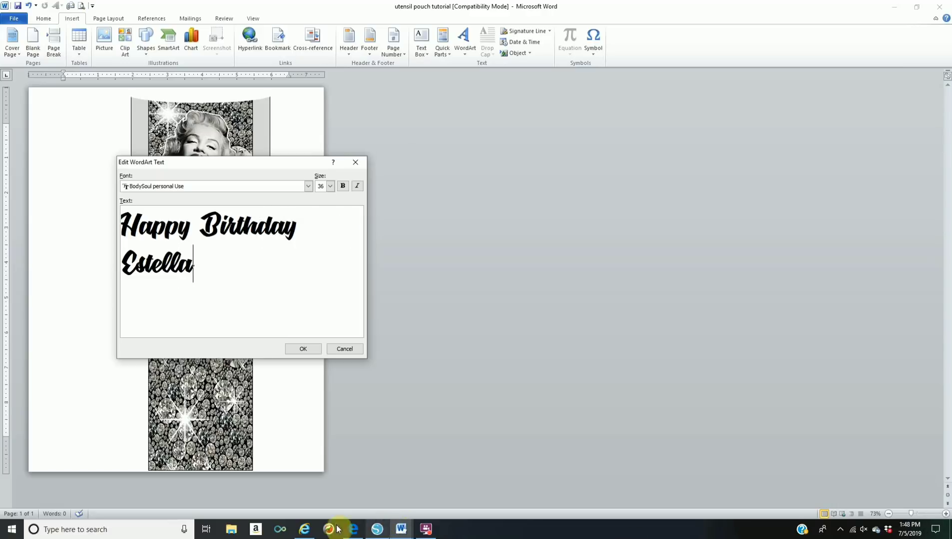
left_click(308, 352)
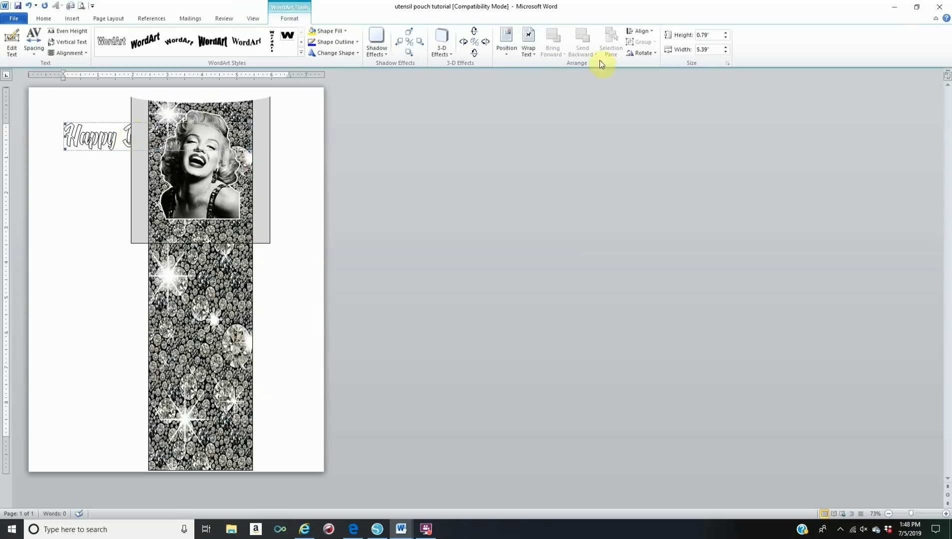
Step: Place the birthday WordArt in front of text and give it a white fill with no outline
left_click(528, 41)
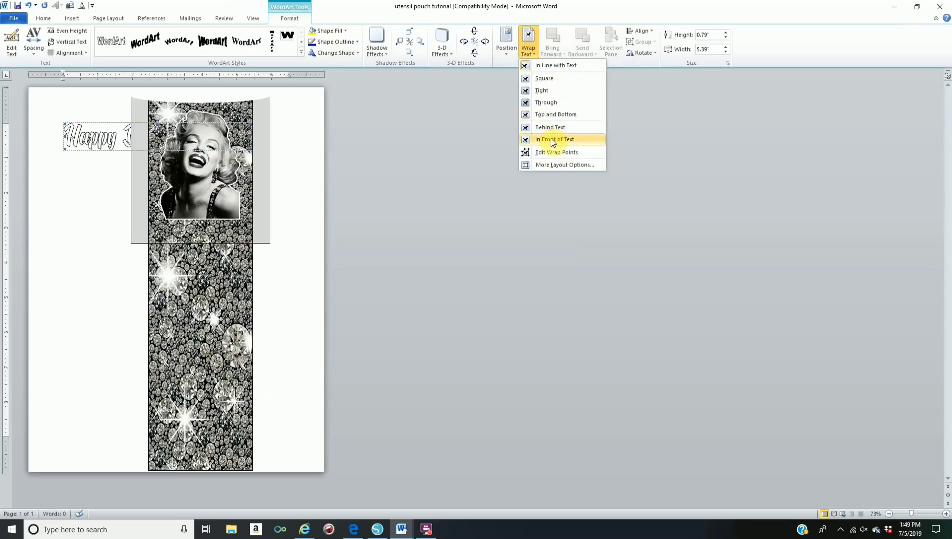
left_click(552, 143)
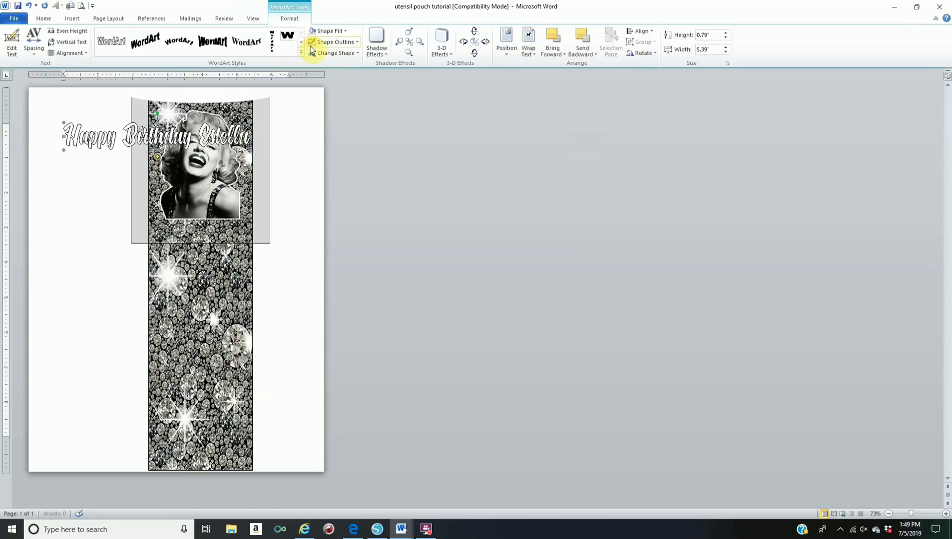
left_click(341, 30)
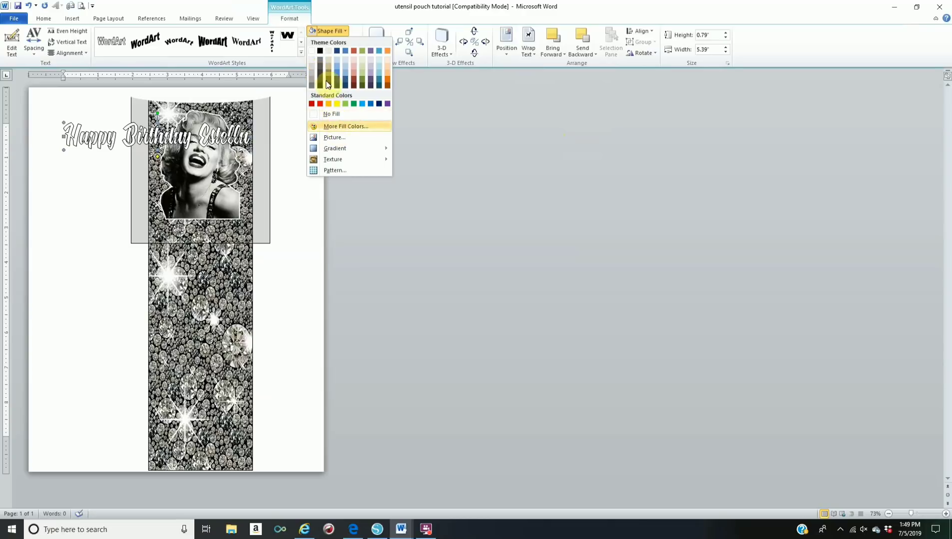
left_click(312, 51)
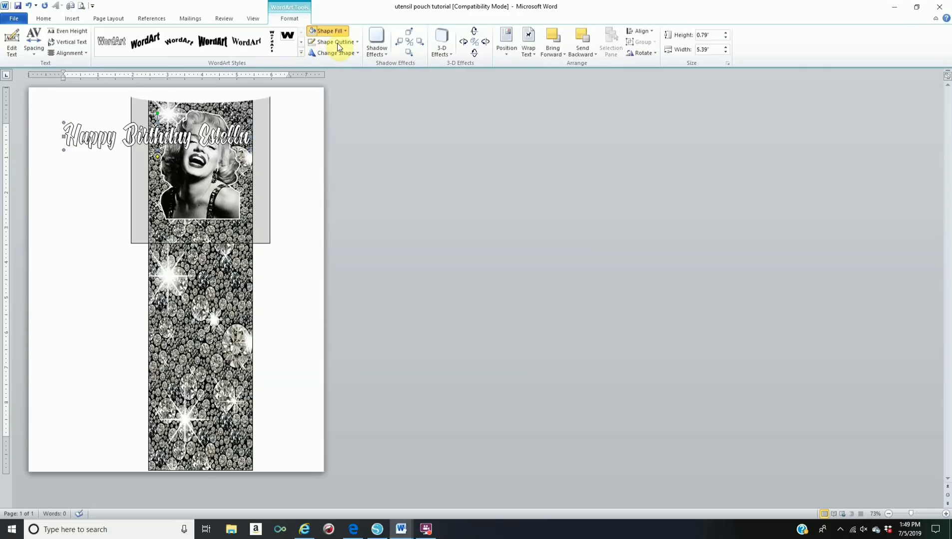
left_click(337, 43)
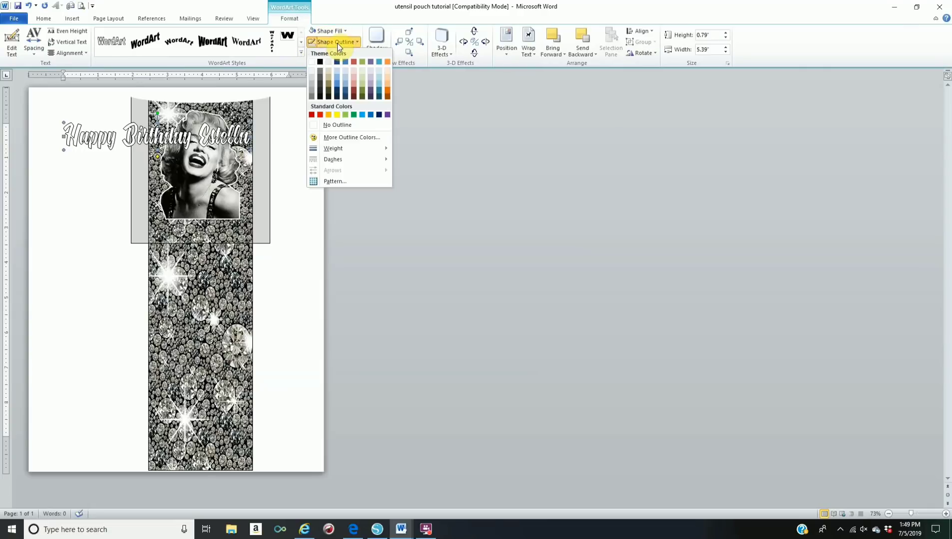
left_click(315, 125)
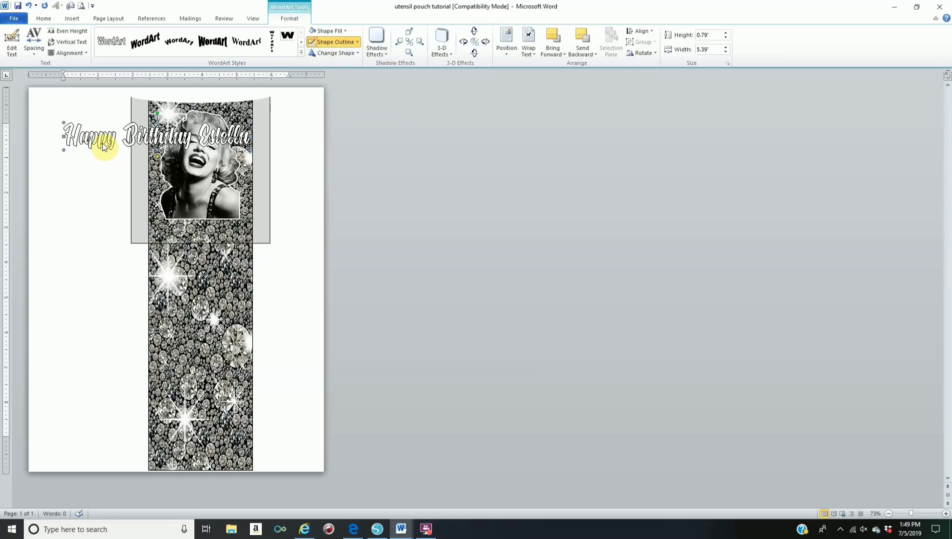
Step: Move the birthday WordArt off the pouch onto the blank page area beside the lower diamond panel
left_click_drag(103, 146, 104, 135)
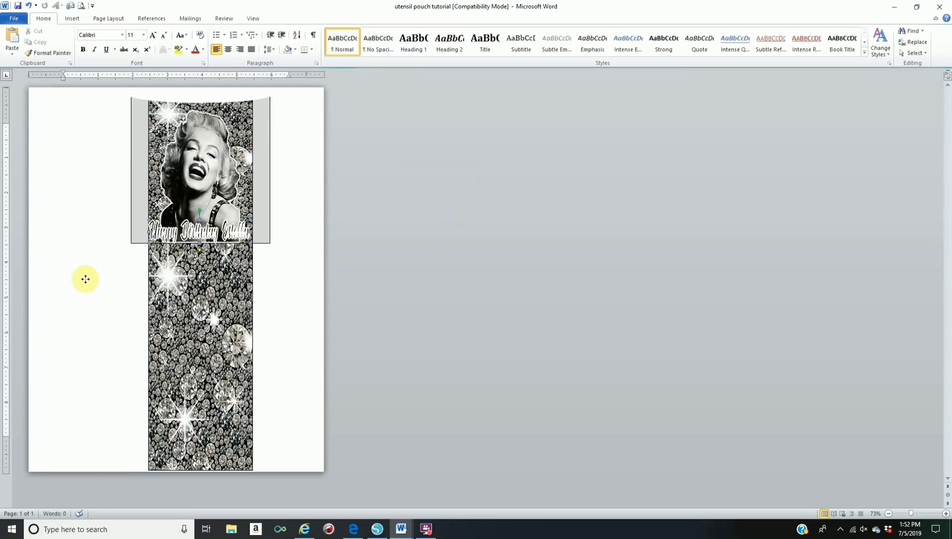
left_click_drag(85, 279, 91, 278)
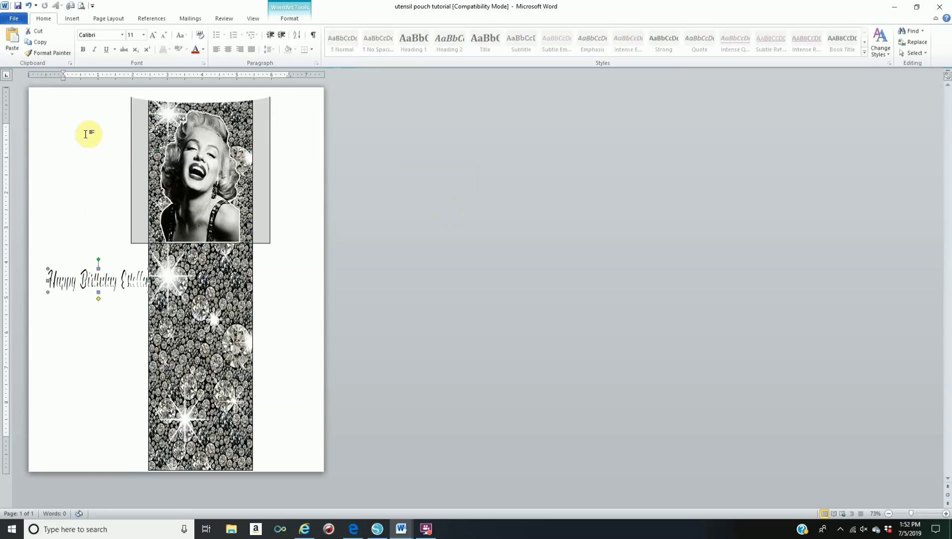
Step: Draw a rectangle about 0.6" high and 3" wide across the bottom of the portrait panel
left_click(74, 19)
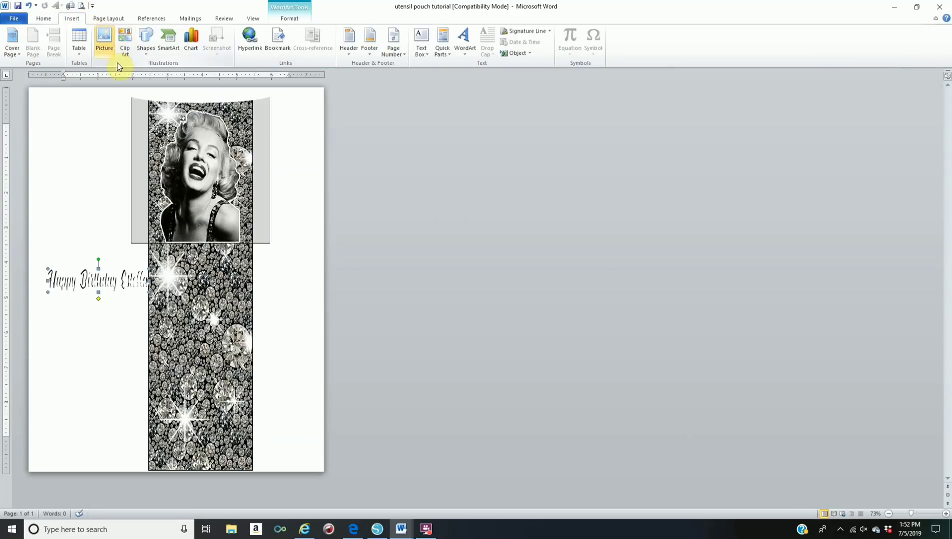
left_click(139, 40)
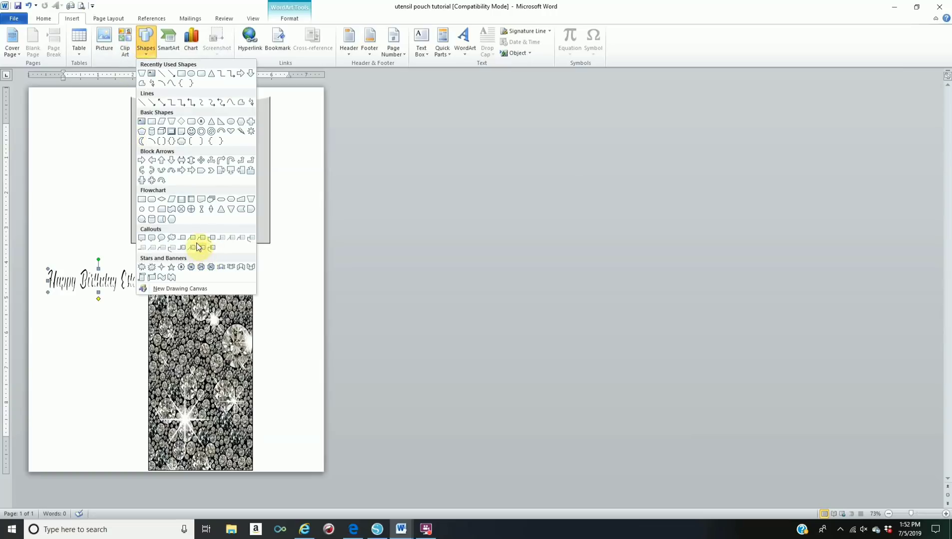
left_click(182, 75)
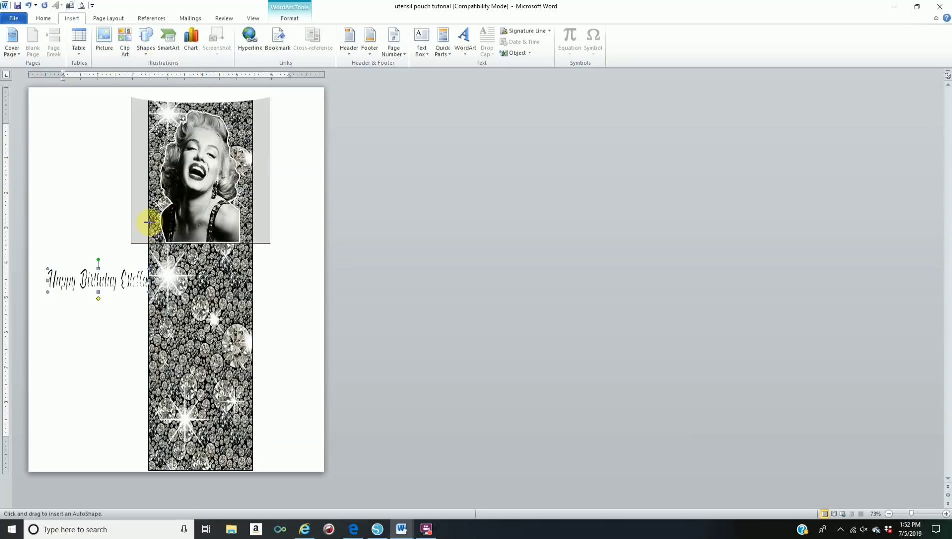
left_click_drag(150, 223, 250, 243)
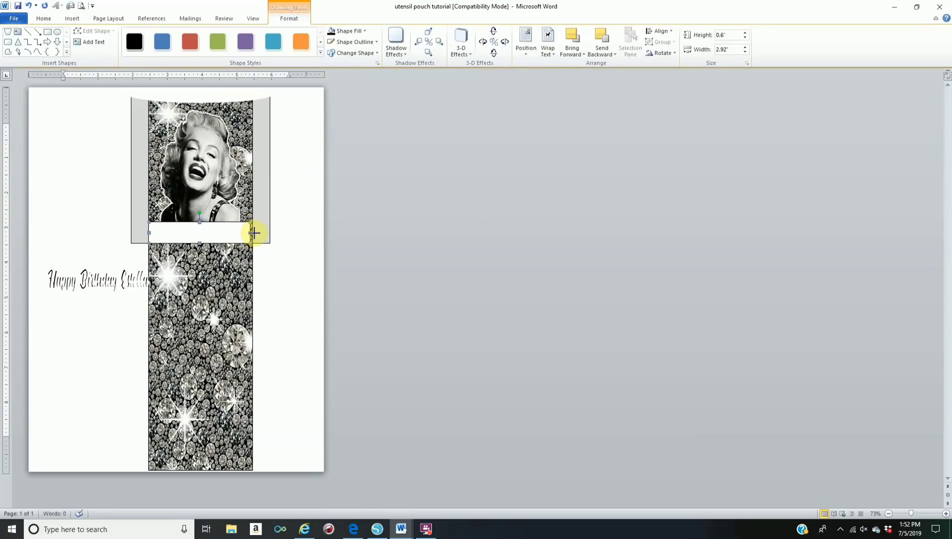
left_click_drag(254, 233, 256, 234)
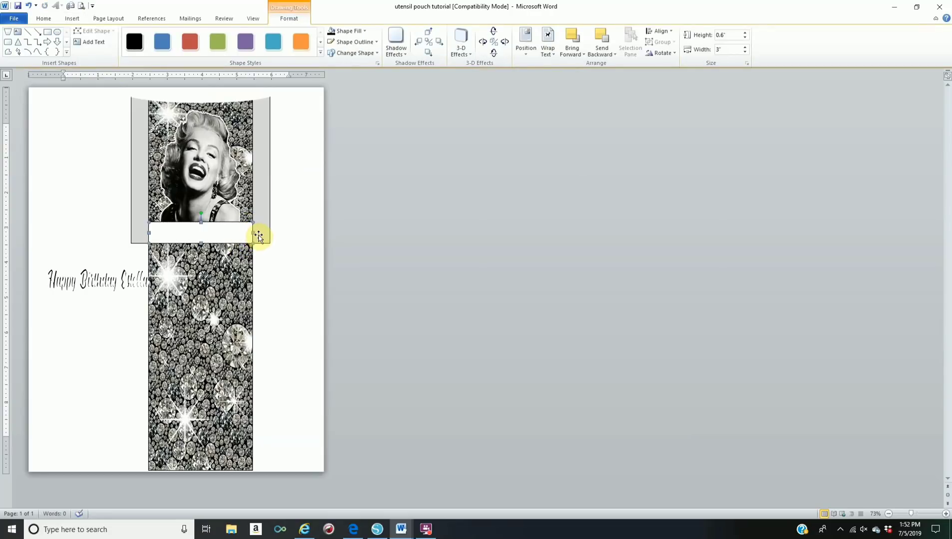
left_click(296, 204)
Step: Reformat the birthday WordArt beside the pouch to solid black lettering
left_click(96, 280)
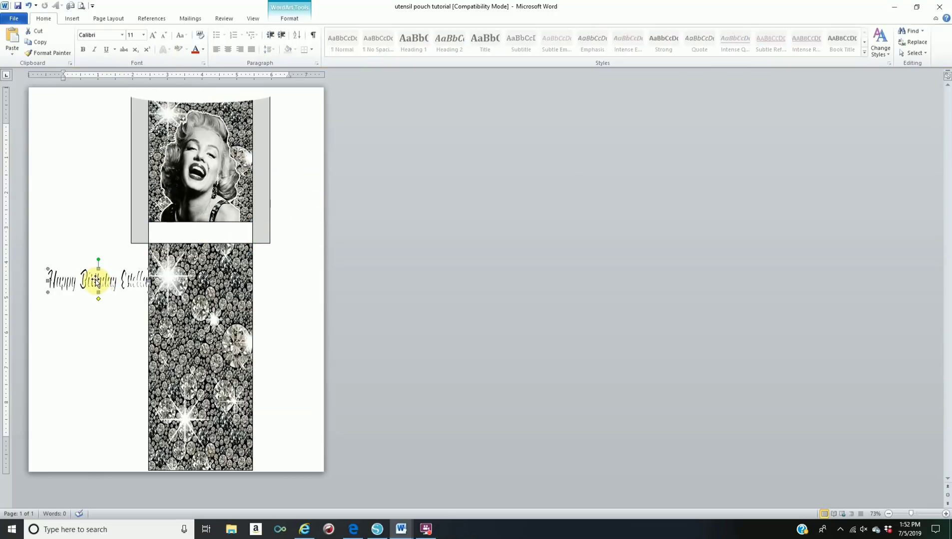
right_click(97, 281)
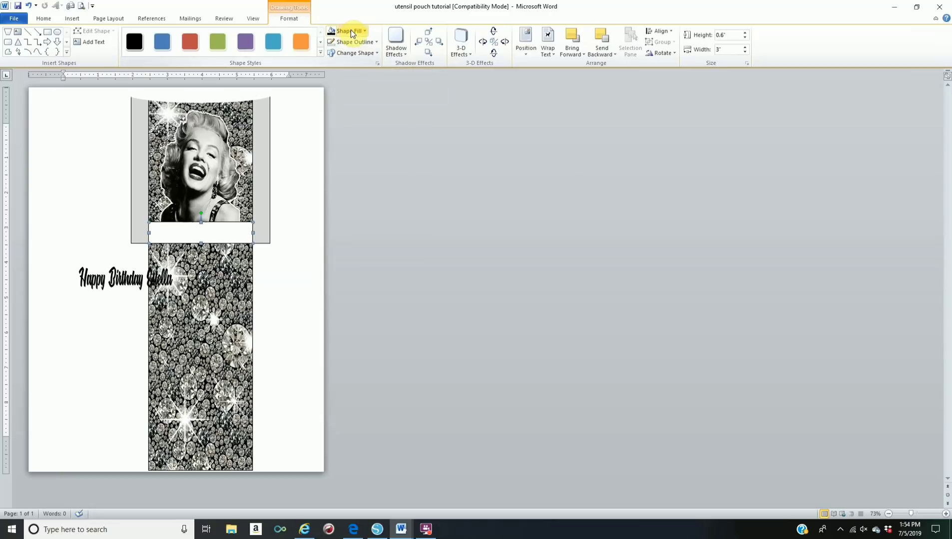
Step: Fill the banner rectangle below the portrait with the picture R1 from the backgrounds folder in Pictures
left_click(350, 30)
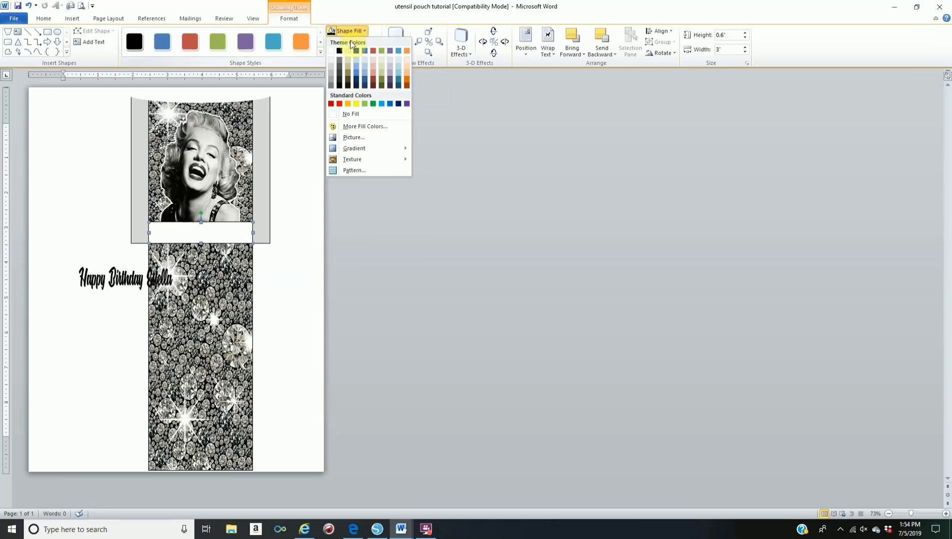
left_click(352, 138)
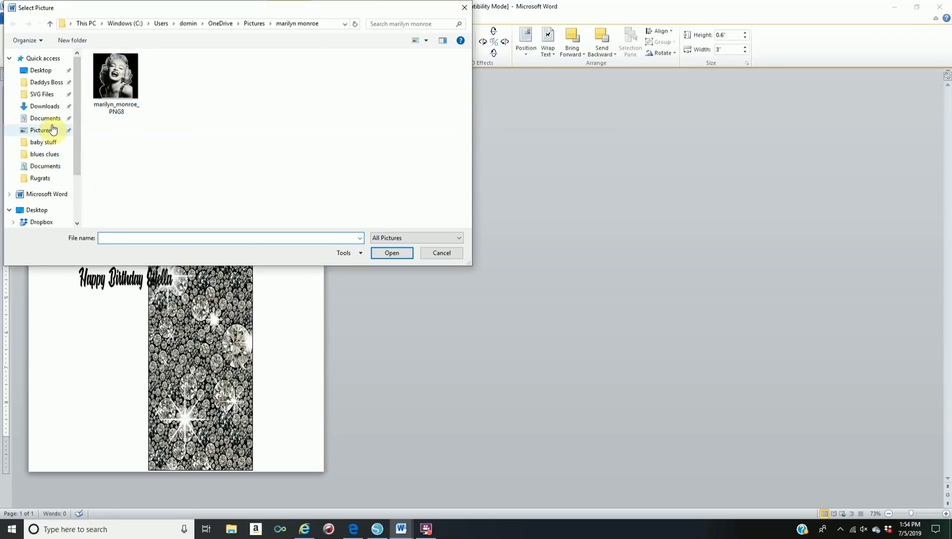
left_click(52, 130)
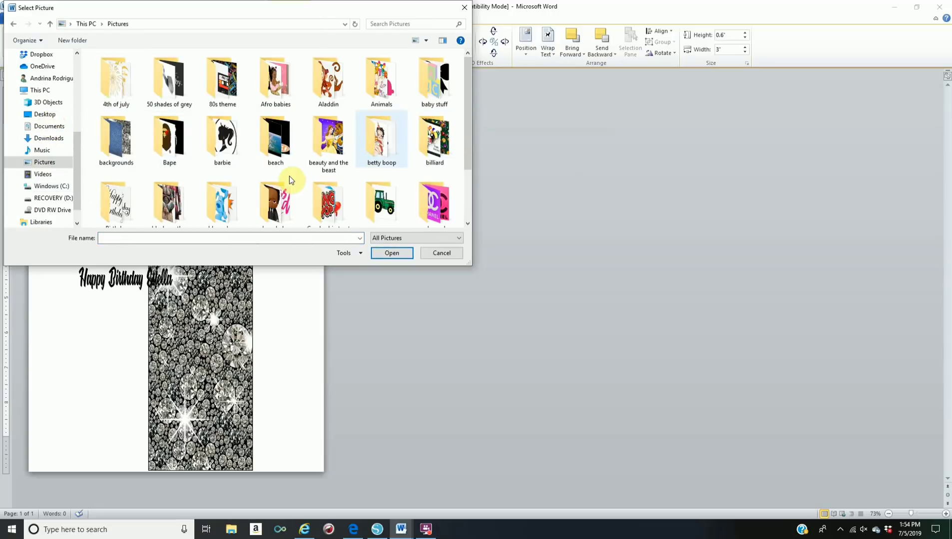
scroll(289, 175, "down", 1)
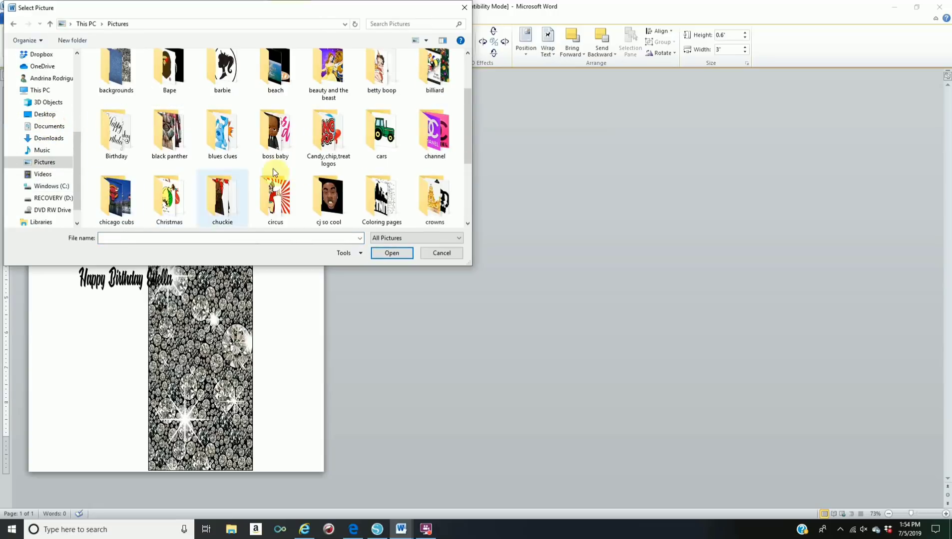
left_click(126, 77)
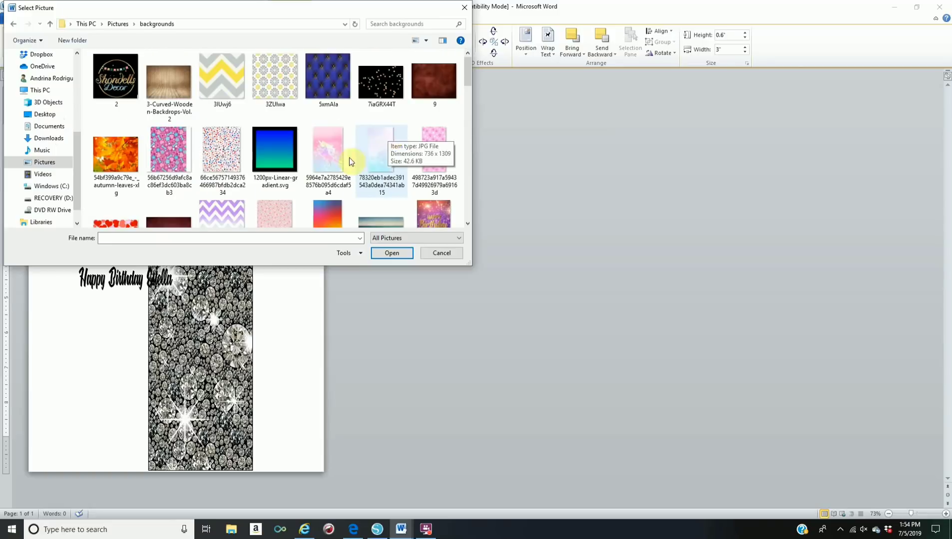
scroll(341, 186, "down", 1)
scroll(341, 185, "down", 3)
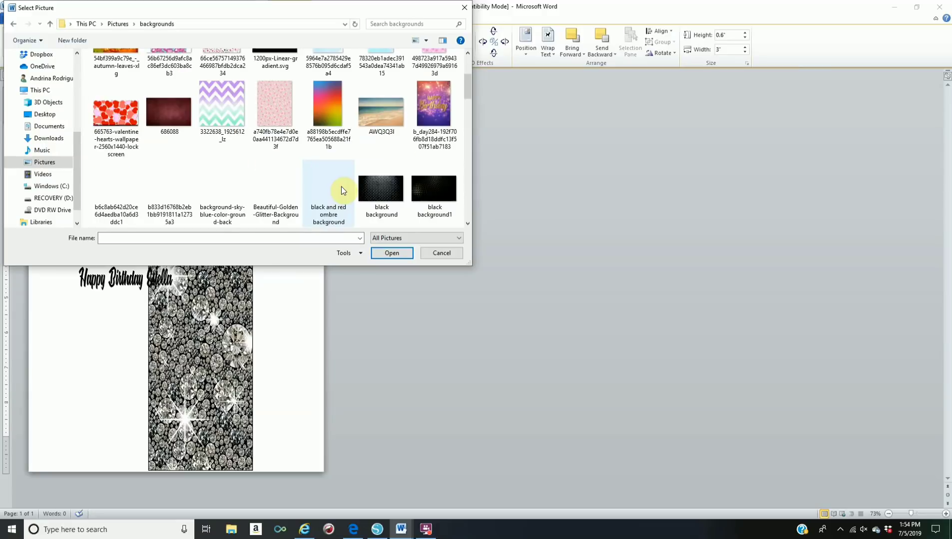
scroll(341, 186, "down", 5)
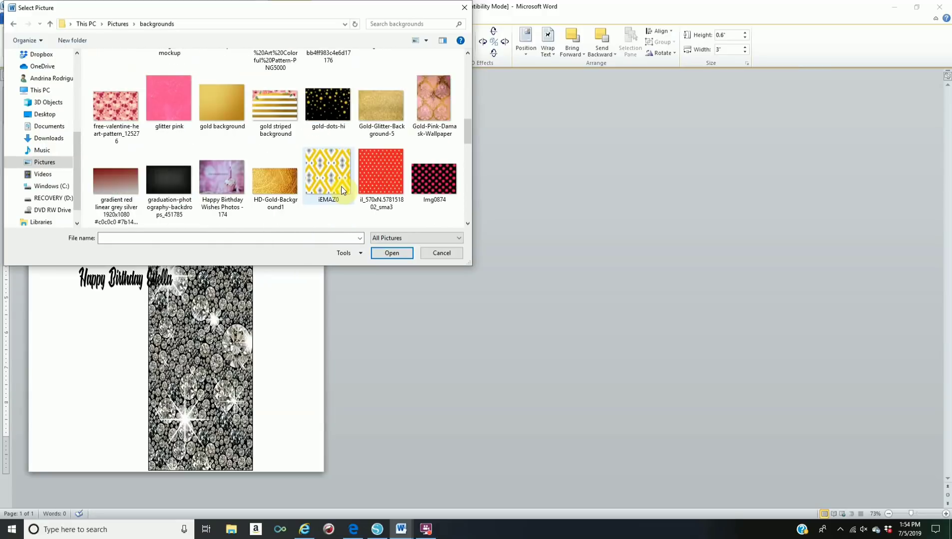
scroll(341, 186, "down", 4)
left_click(378, 102)
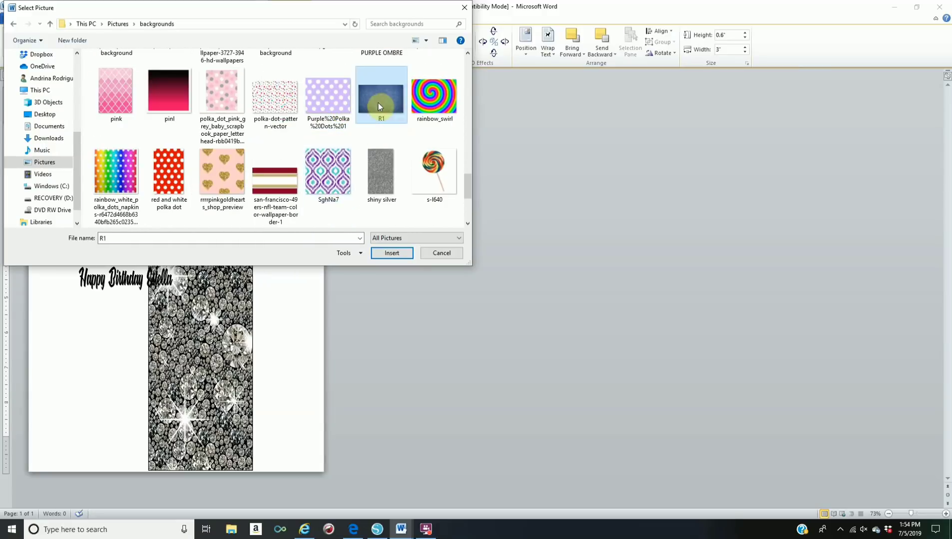
left_click(392, 252)
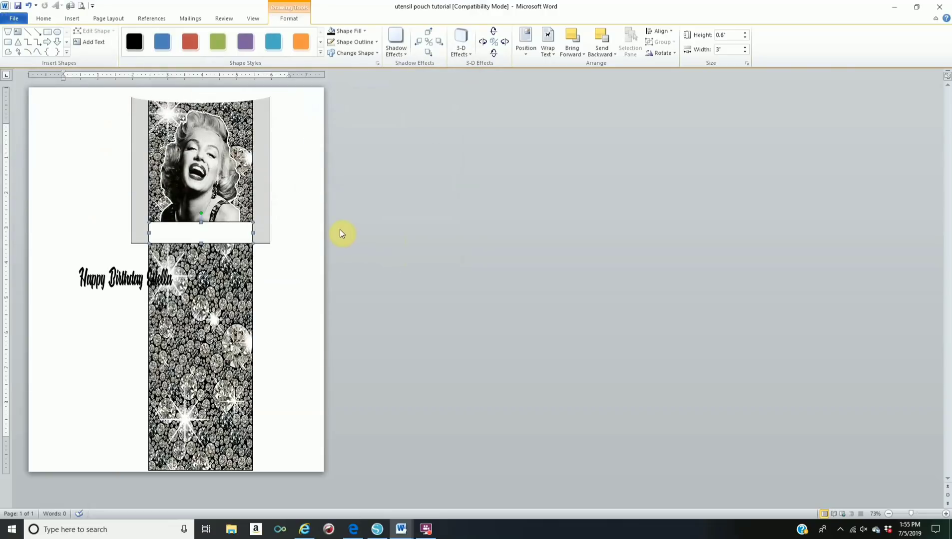
Step: Give the birthday WordArt a light grey fill and position it over the blue banner
left_click(116, 284)
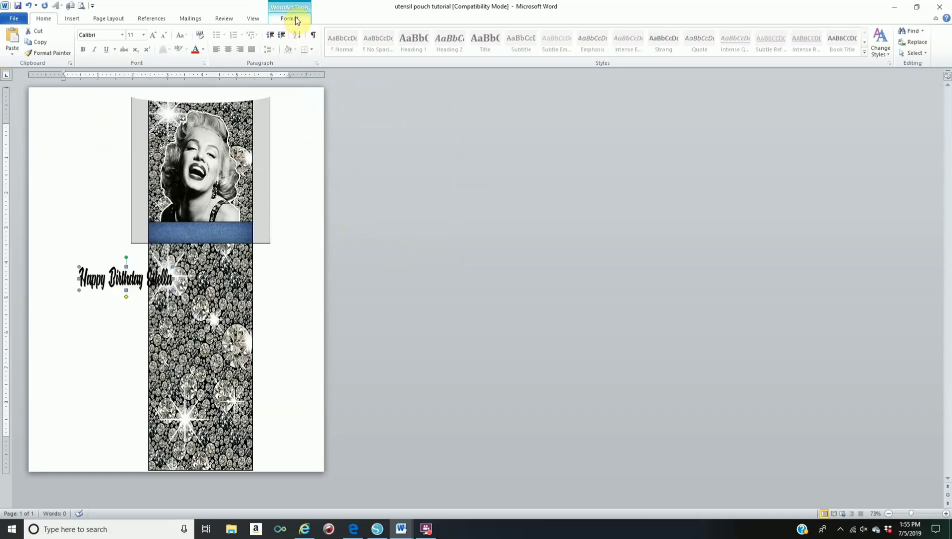
left_click(296, 19)
left_click(335, 31)
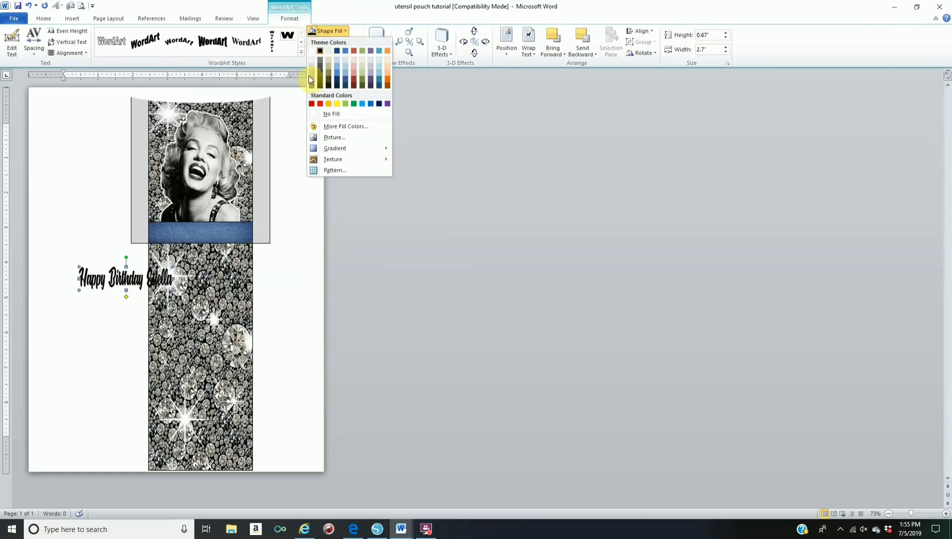
left_click(123, 283)
left_click_drag(124, 283, 191, 234)
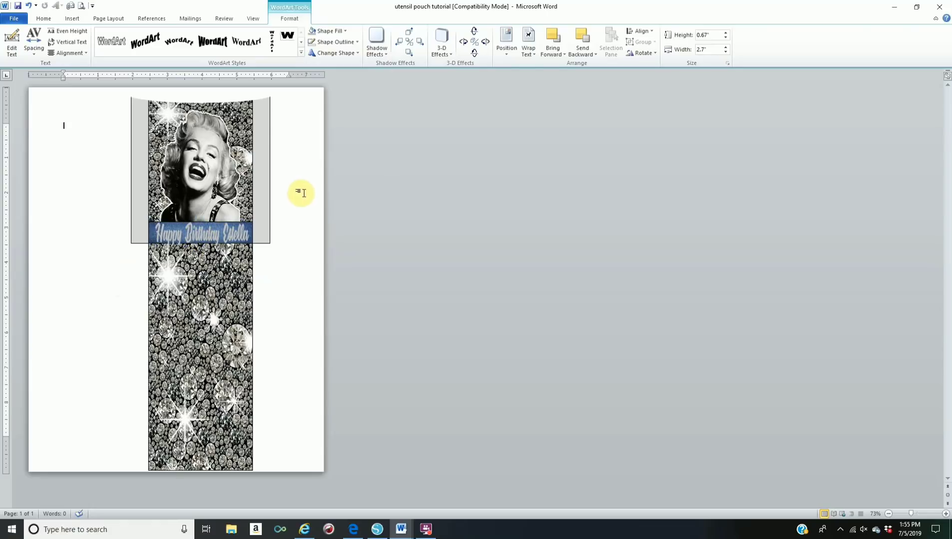
left_click(303, 210)
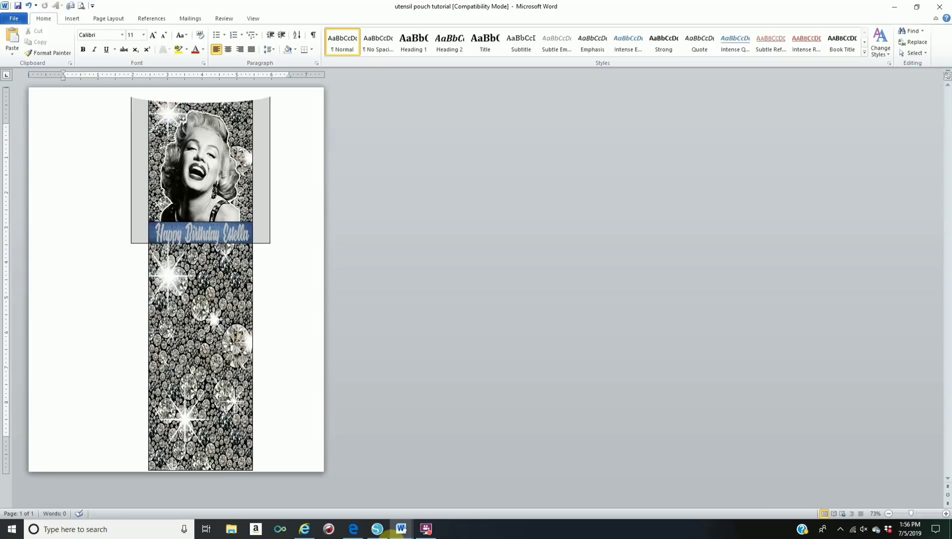
Step: Switch to the Edge browser and search Bing Images for "lipstick png"
left_click(353, 528)
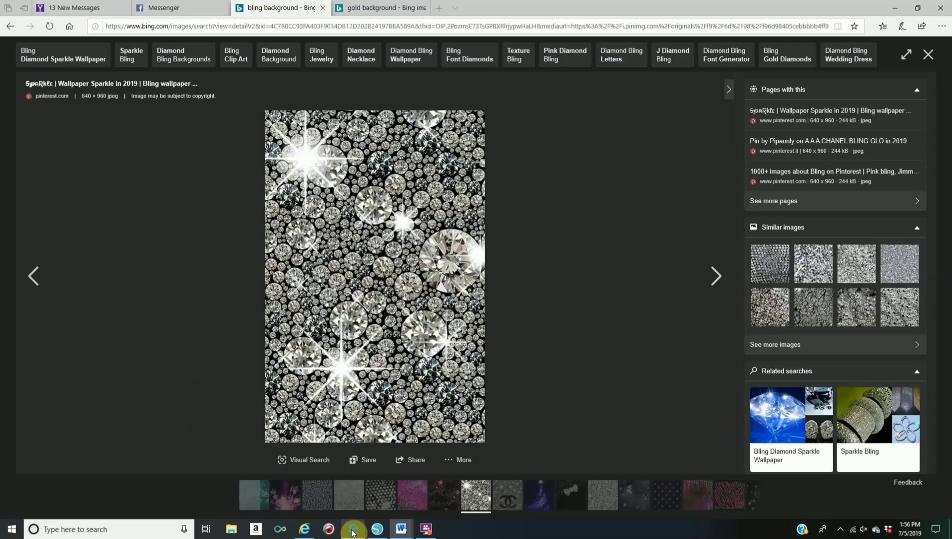
left_click(9, 62)
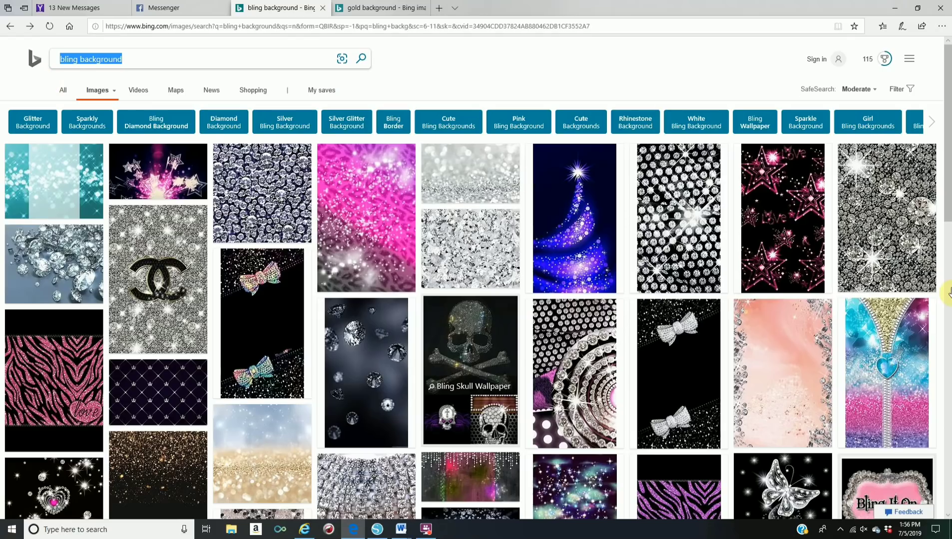
type("lipsti")
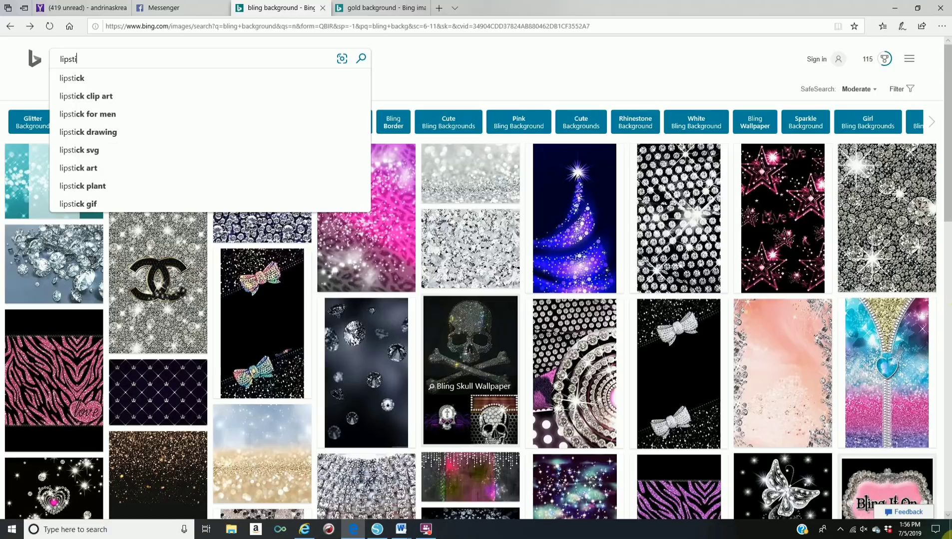
type("ck png")
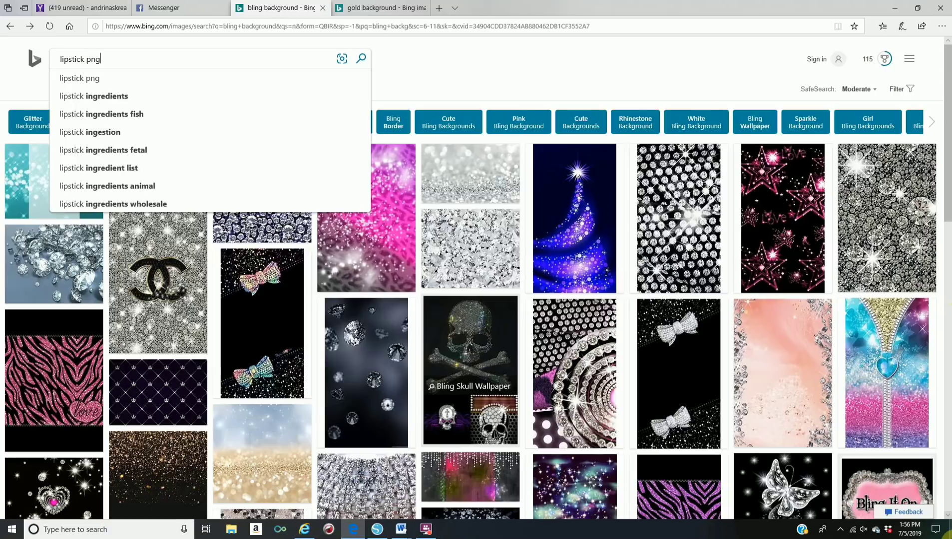
key("Return")
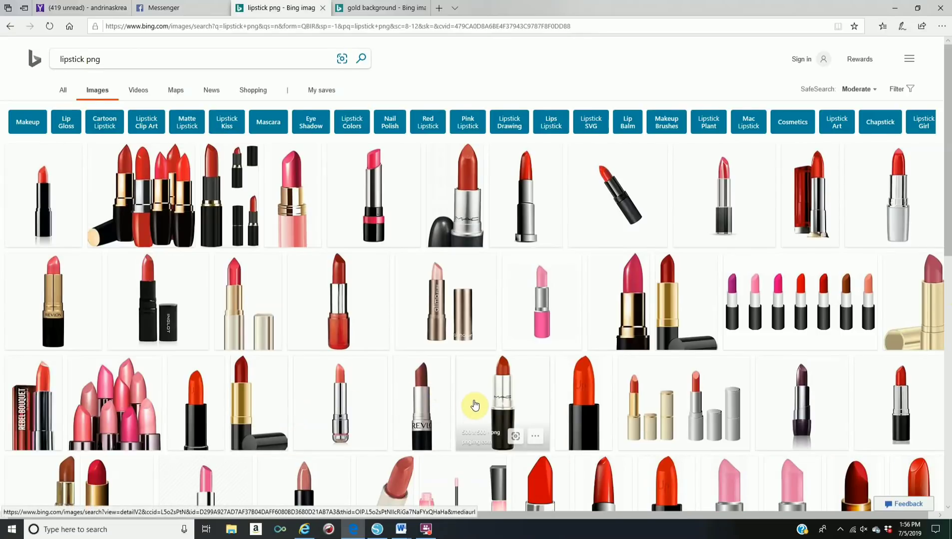
scroll(474, 404, "down", 3)
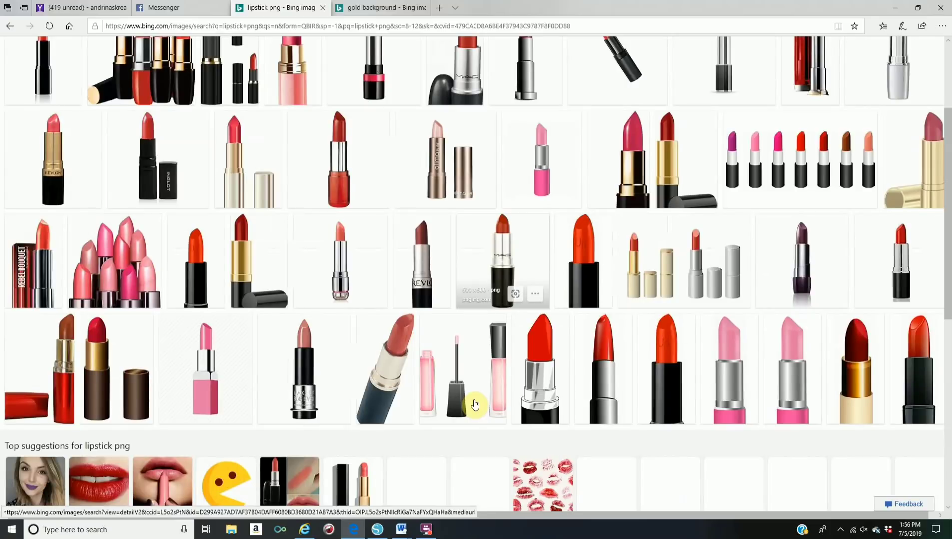
scroll(475, 405, "down", 3)
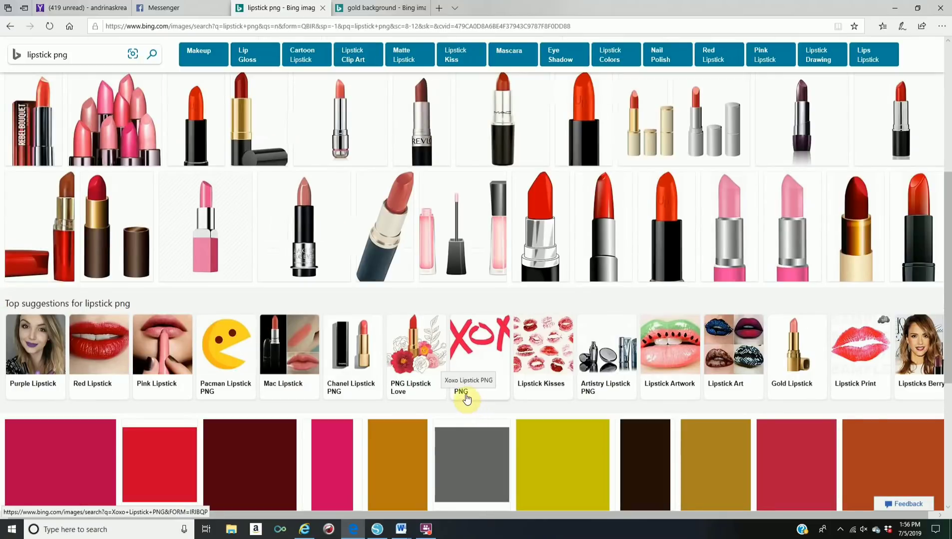
Step: Use the suggested Lipstick Kisses image search and refine the query to "Lipstick Kisses png"
left_click(535, 372)
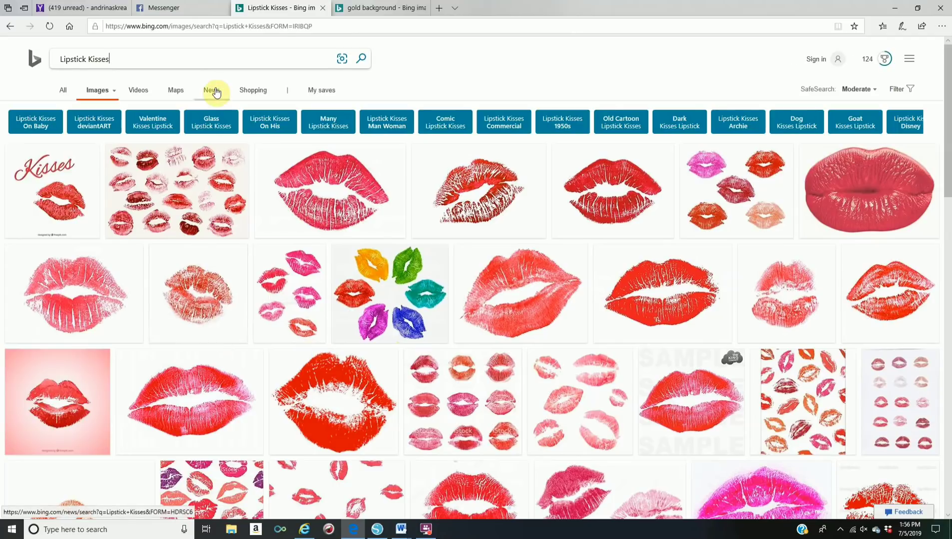
left_click(216, 59)
type("p")
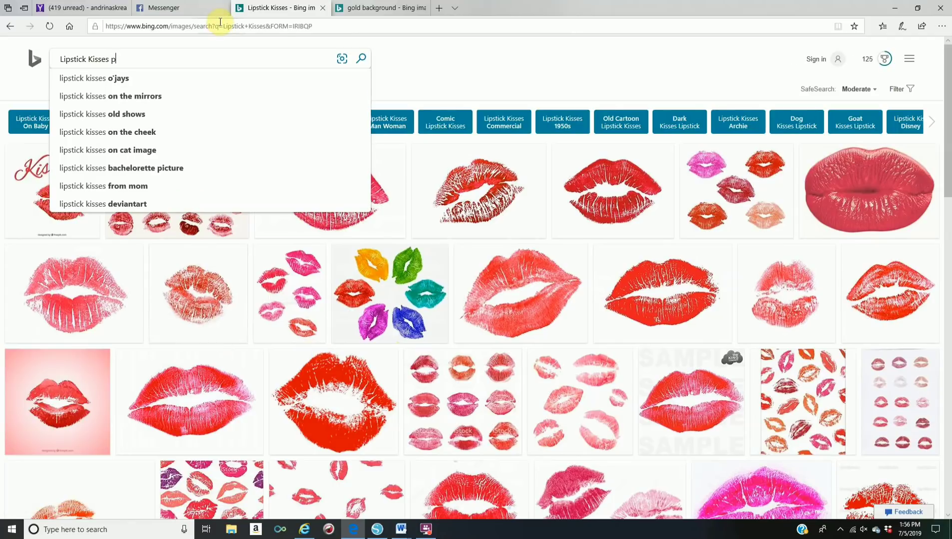
key("Return")
type("ng")
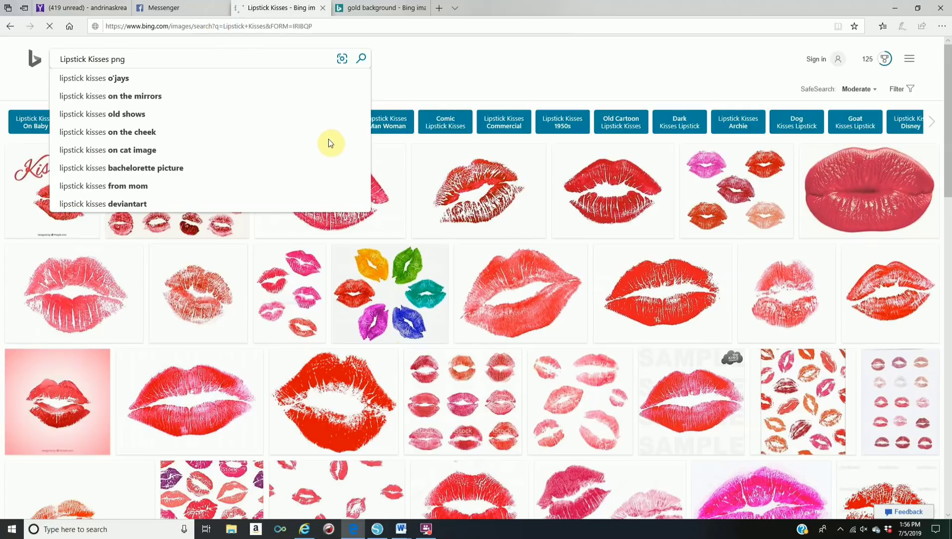
key("Return")
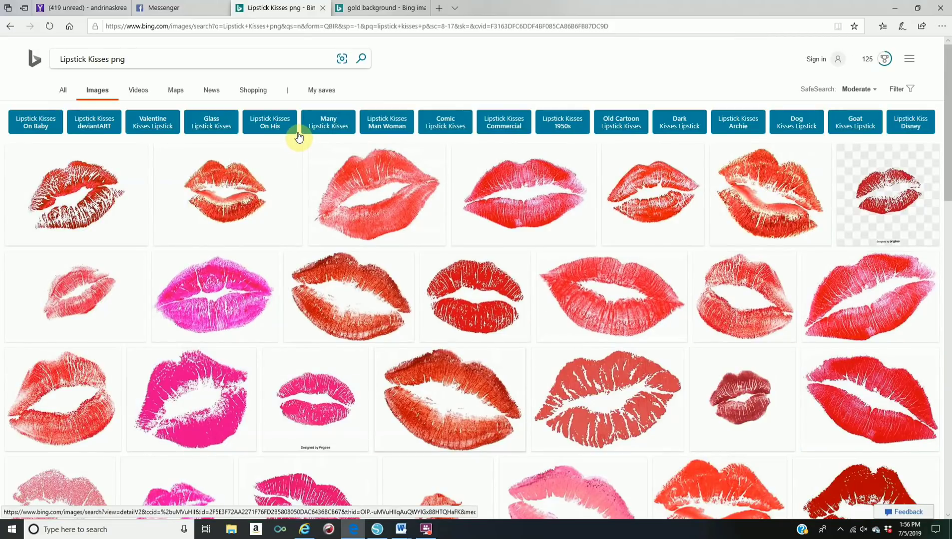
Step: Save the first red lipstick kiss image as Lipstick-Kiss-PNG-File in the marilyn monroe pictures folder and return to the Word document
scroll(452, 369, "down", 5)
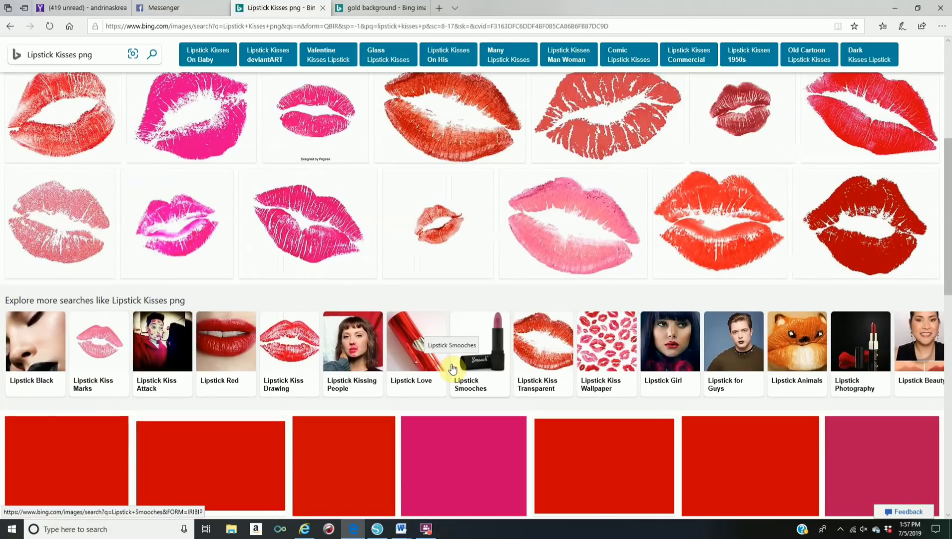
left_click(79, 190)
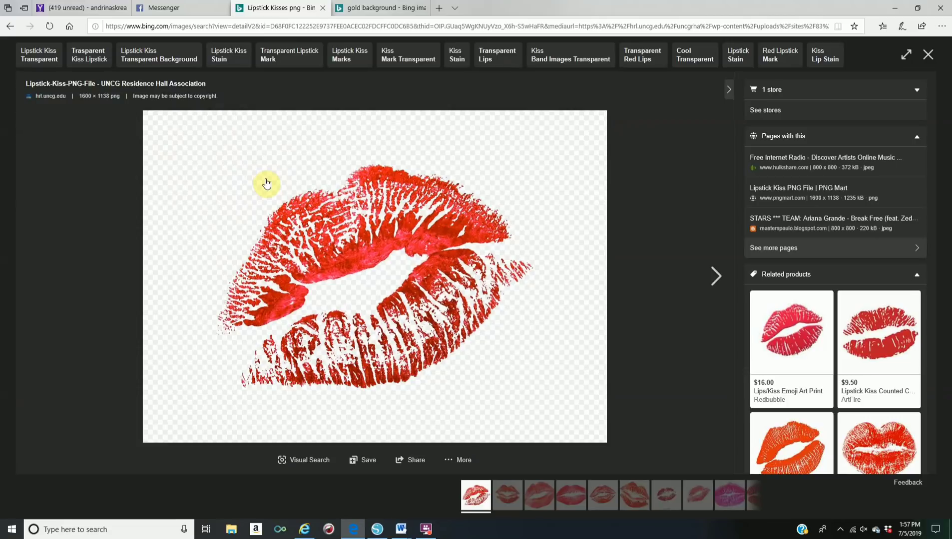
left_click(317, 203)
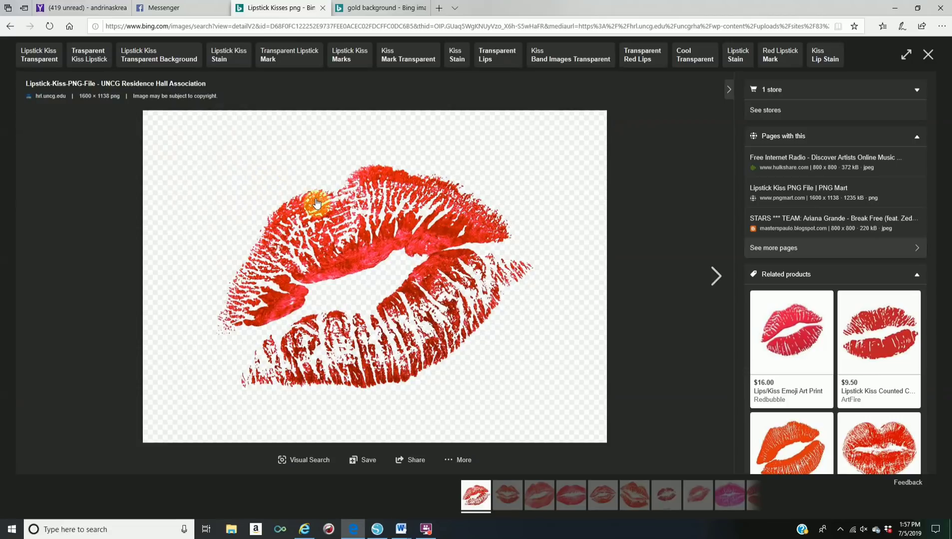
right_click(317, 203)
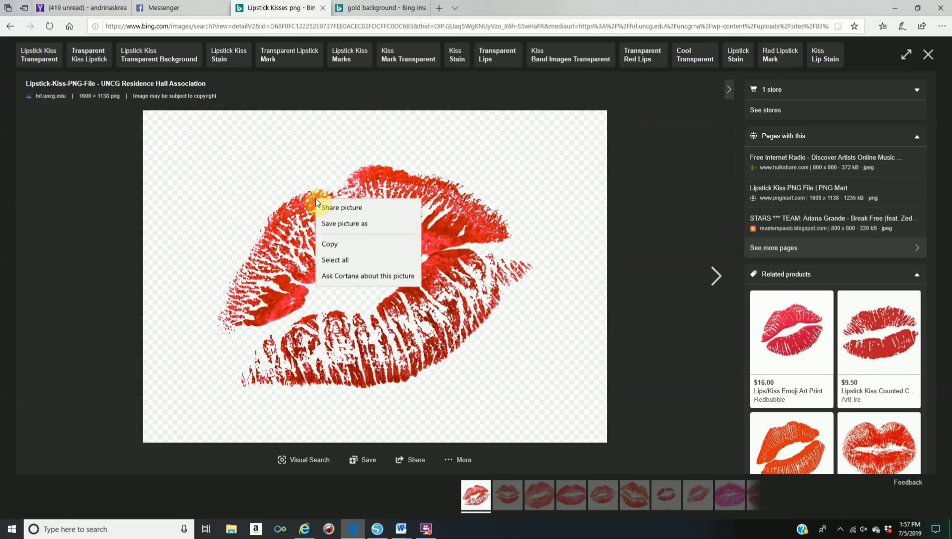
left_click(330, 226)
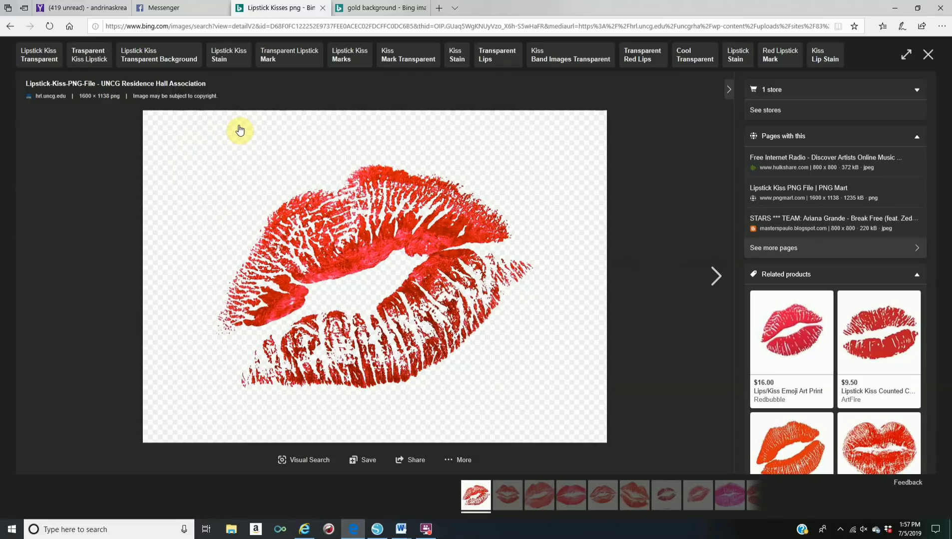
left_click(349, 262)
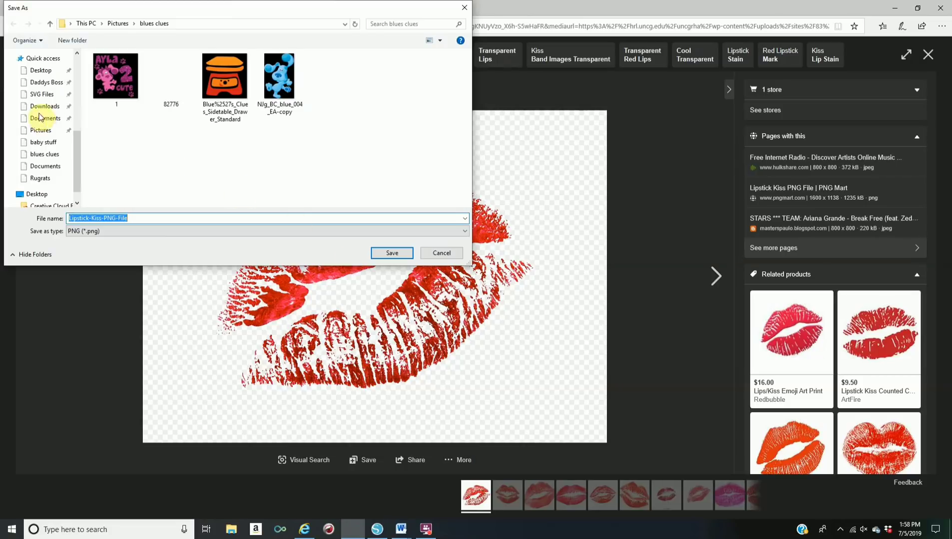
left_click(50, 141)
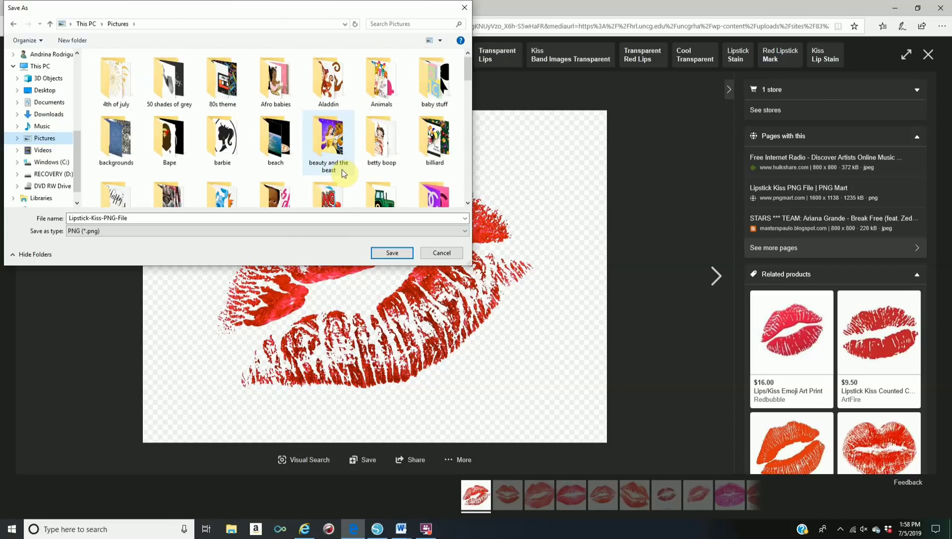
scroll(342, 174, "down", 5)
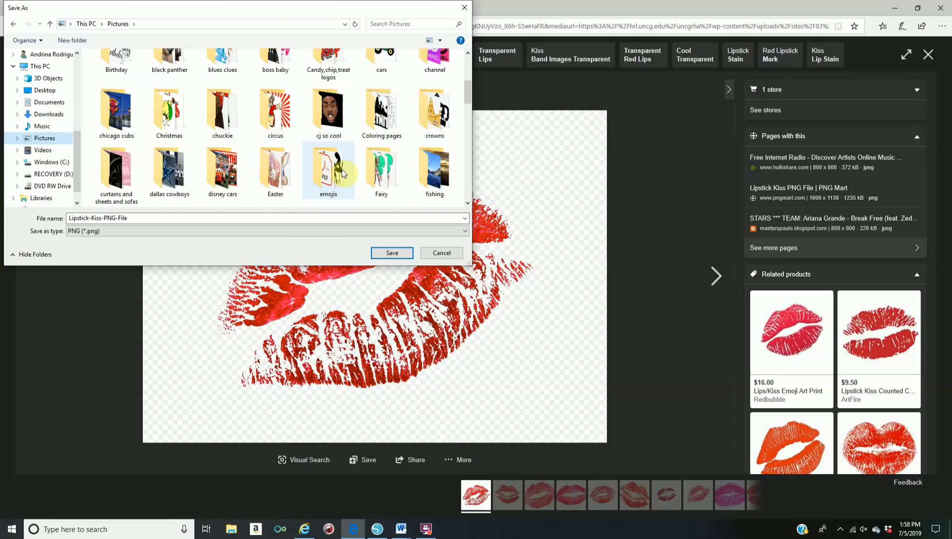
double_click(434, 170)
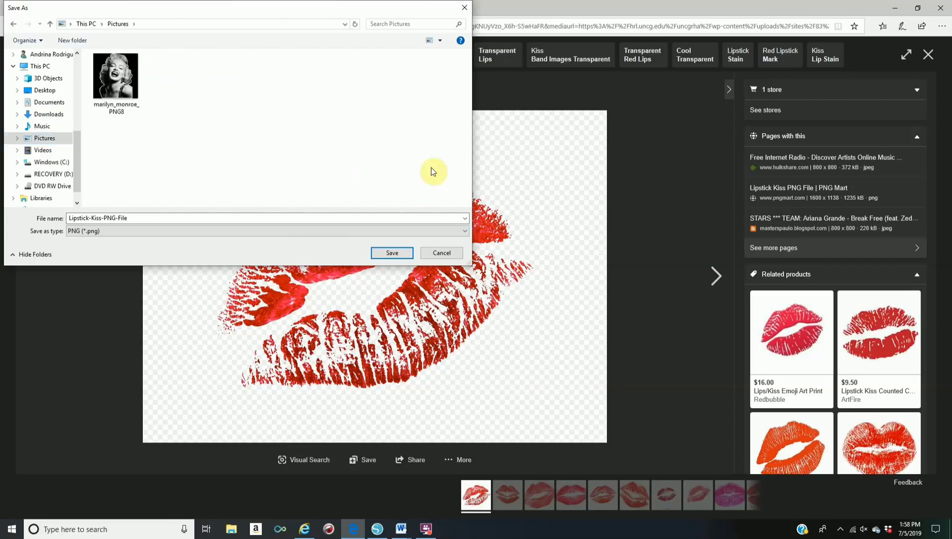
left_click(392, 253)
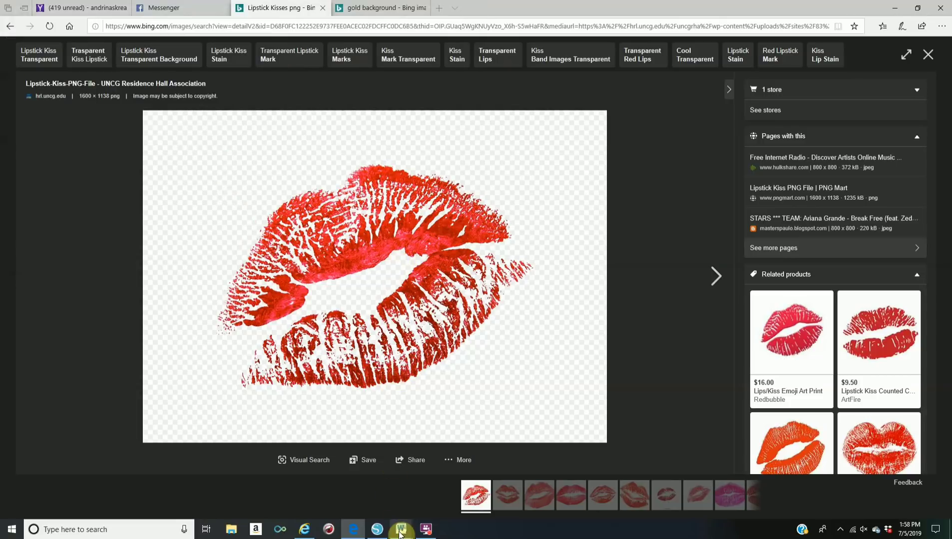
mouse_move(399, 532)
left_click(454, 487)
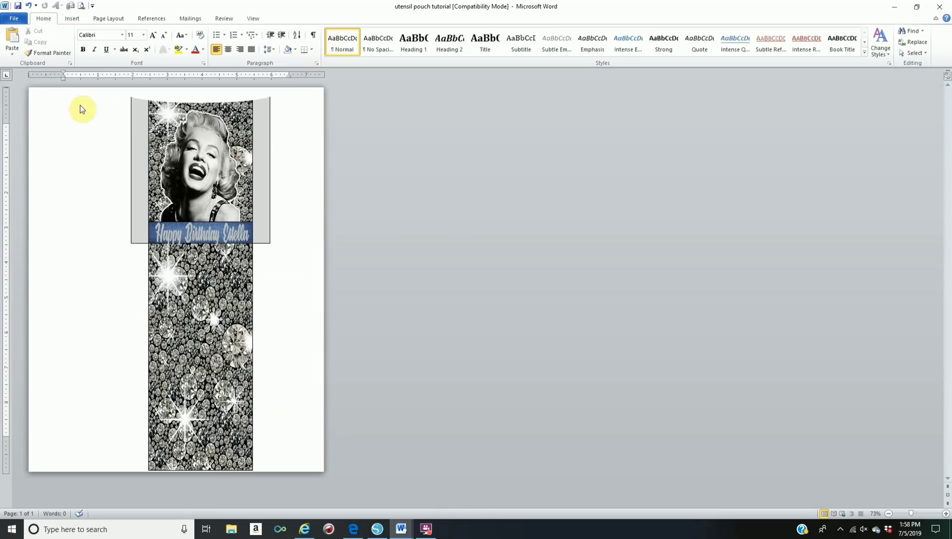
Step: Insert the Lipstick-Kiss-PNG-File picture from the marilyn monroe folder and set its text wrapping to In Front of Text
left_click(72, 18)
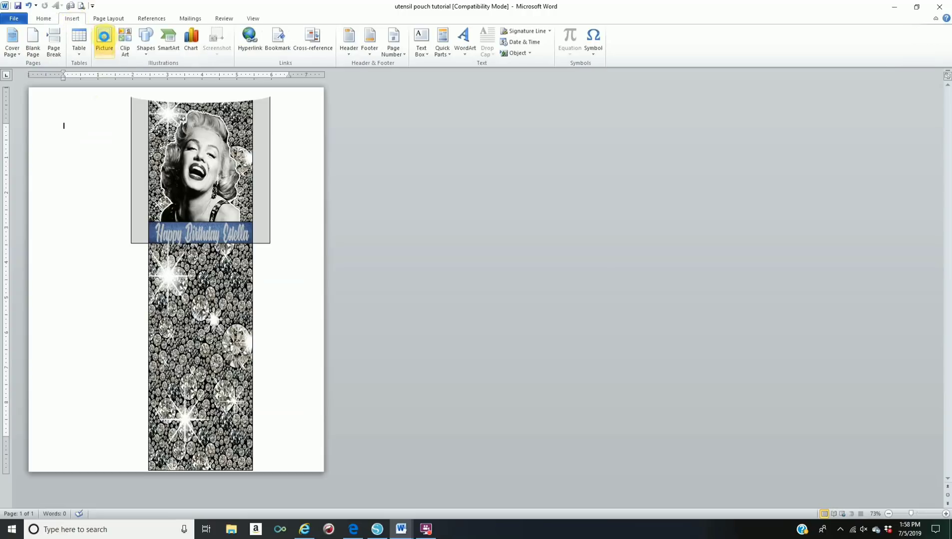
left_click(105, 38)
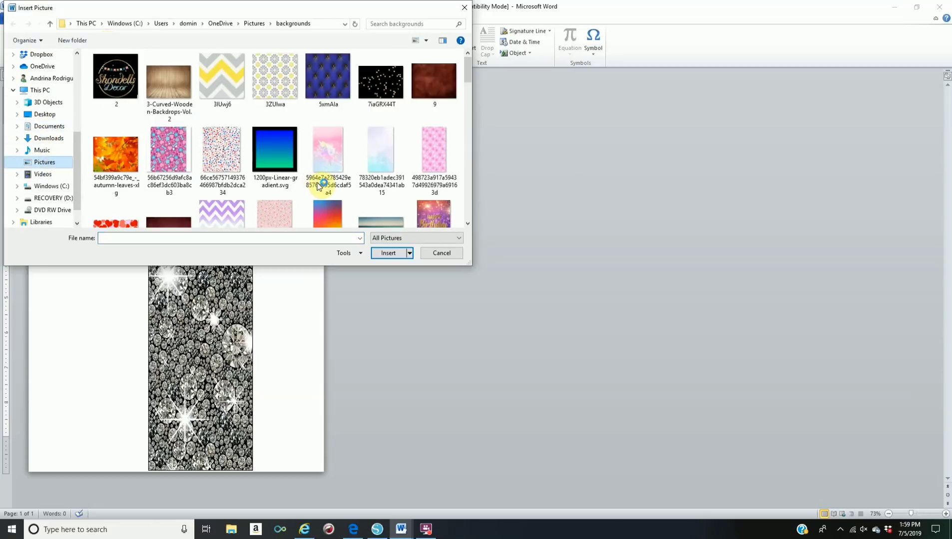
scroll(365, 173, "down", 3)
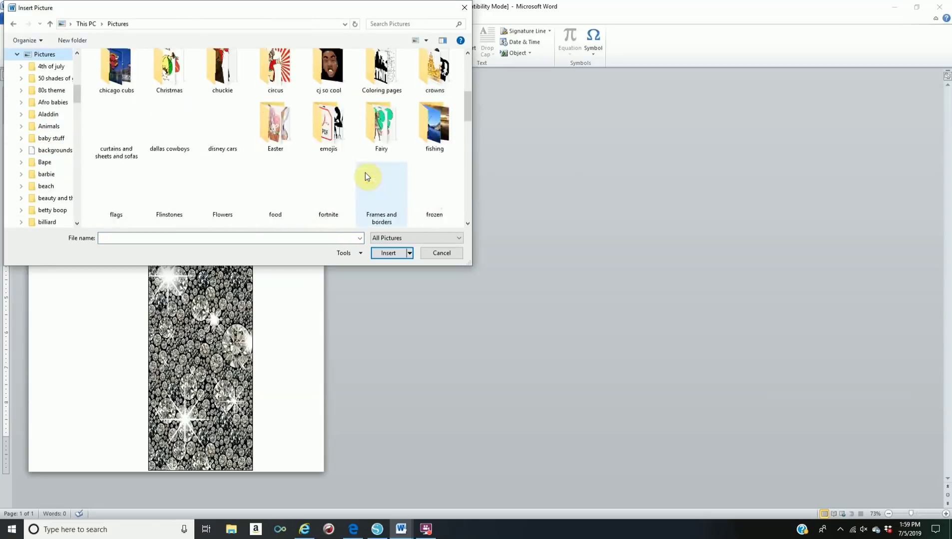
scroll(436, 178, "down", 2)
double_click(437, 179)
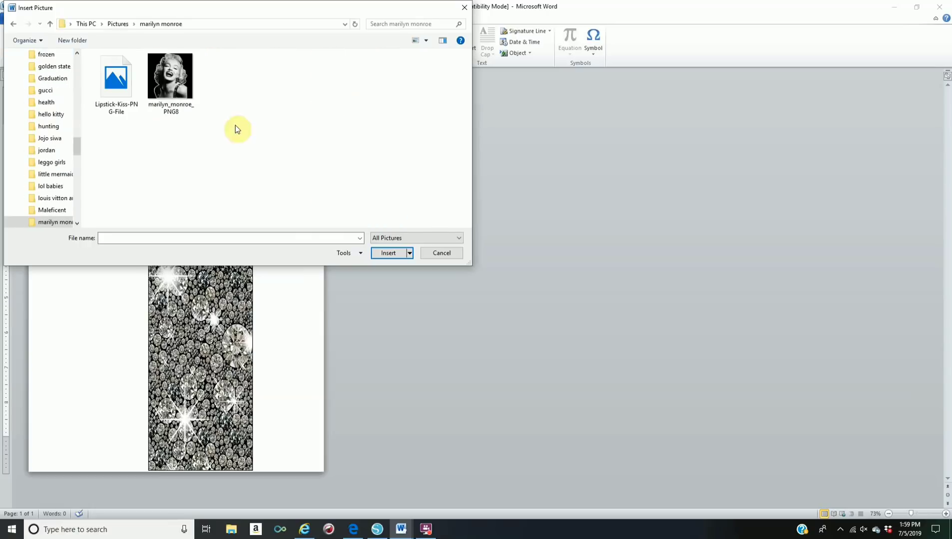
left_click(120, 83)
left_click(388, 253)
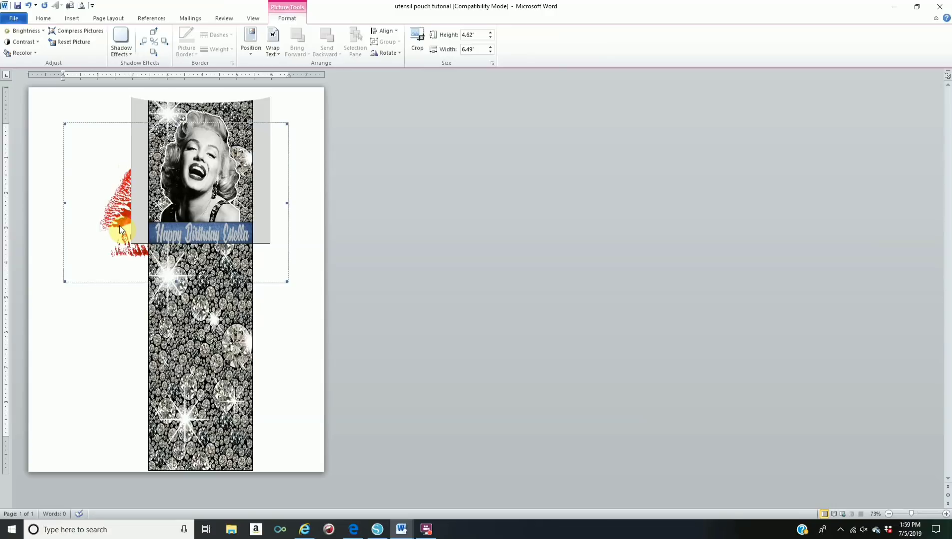
left_click(275, 39)
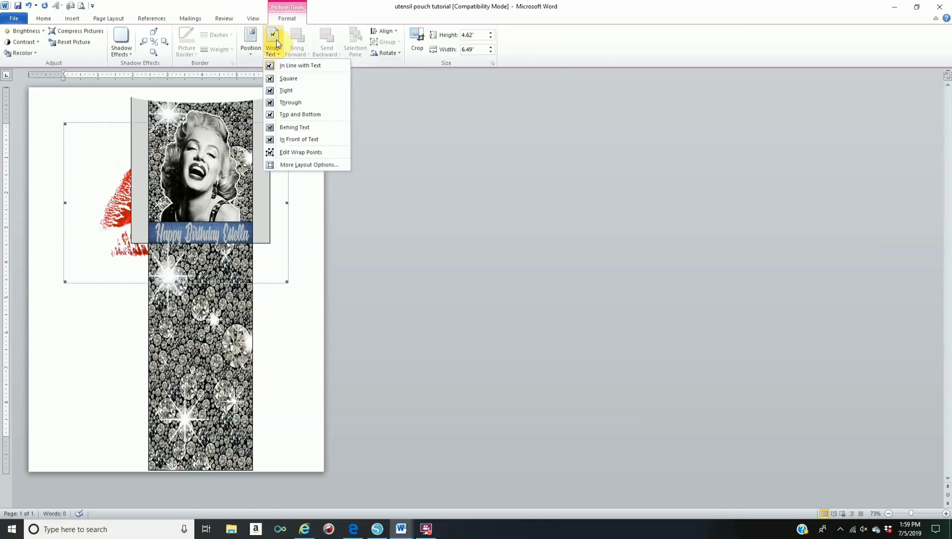
left_click(294, 139)
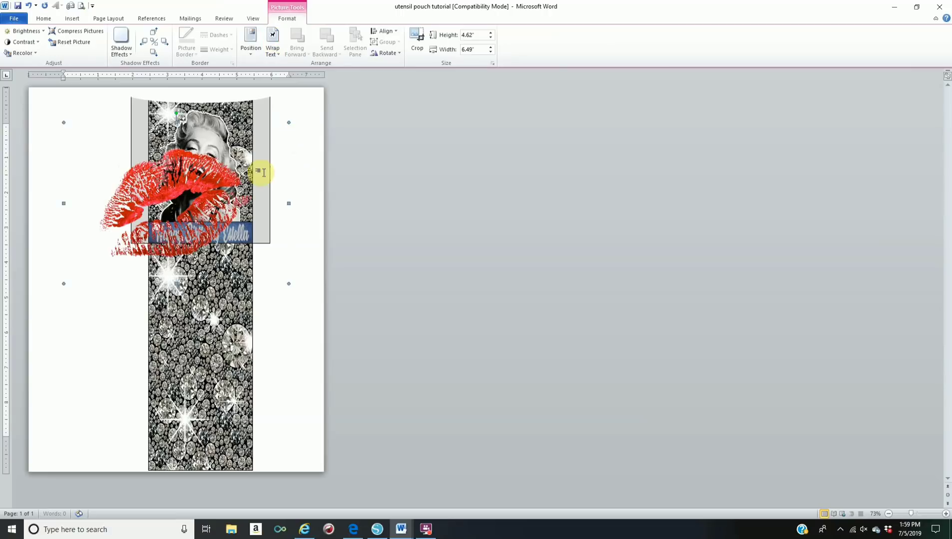
Step: Rotate the lipstick kiss picture upside down
left_click(188, 197)
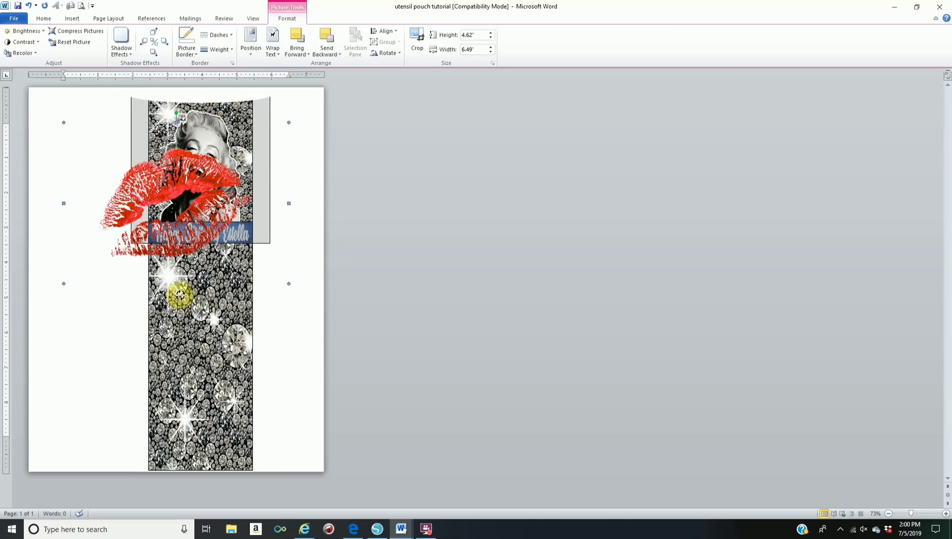
left_click_drag(179, 295, 213, 263)
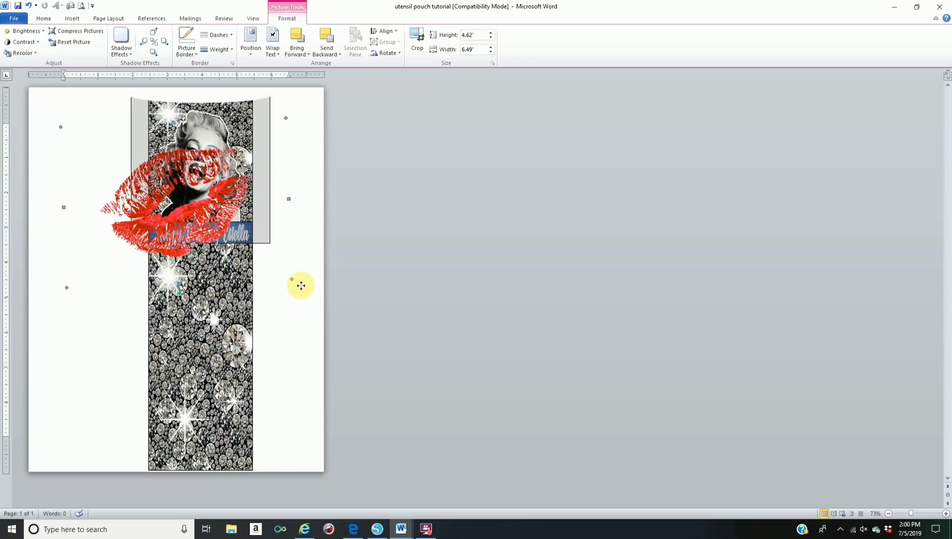
left_click_drag(318, 288, 293, 283)
Step: Shrink the lipstick kiss to about 2.19" by 3.07" and place it on the diamond panel below the birthday banner
left_click_drag(308, 239, 138, 331)
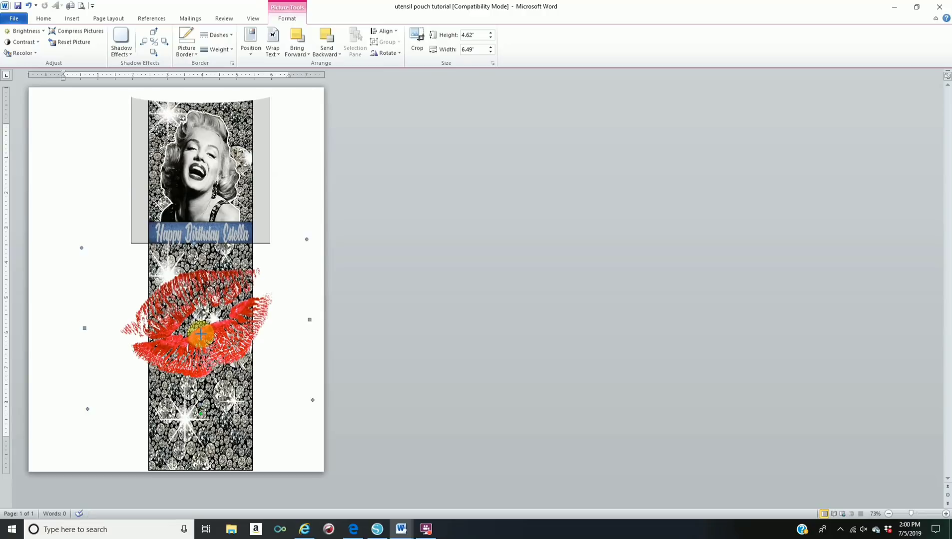
left_click_drag(138, 380, 193, 347)
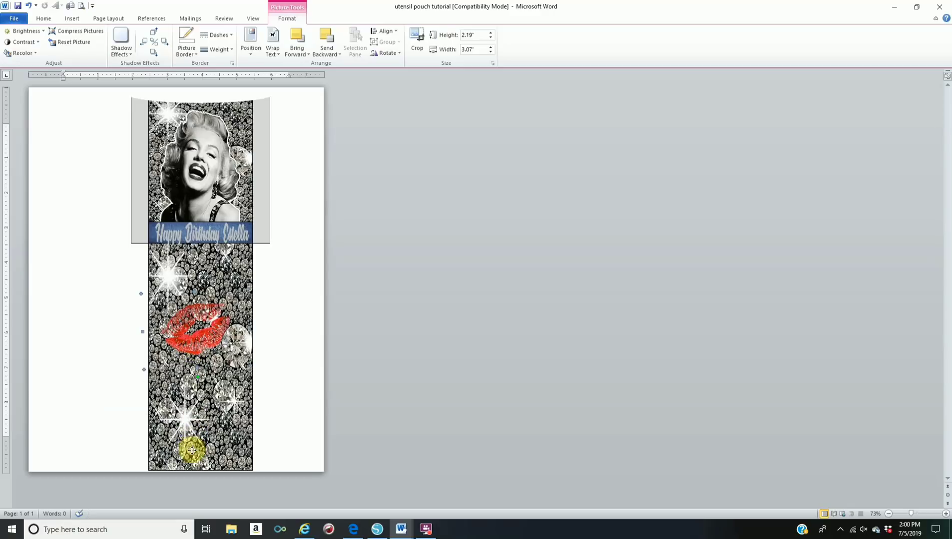
left_click_drag(188, 433, 206, 349)
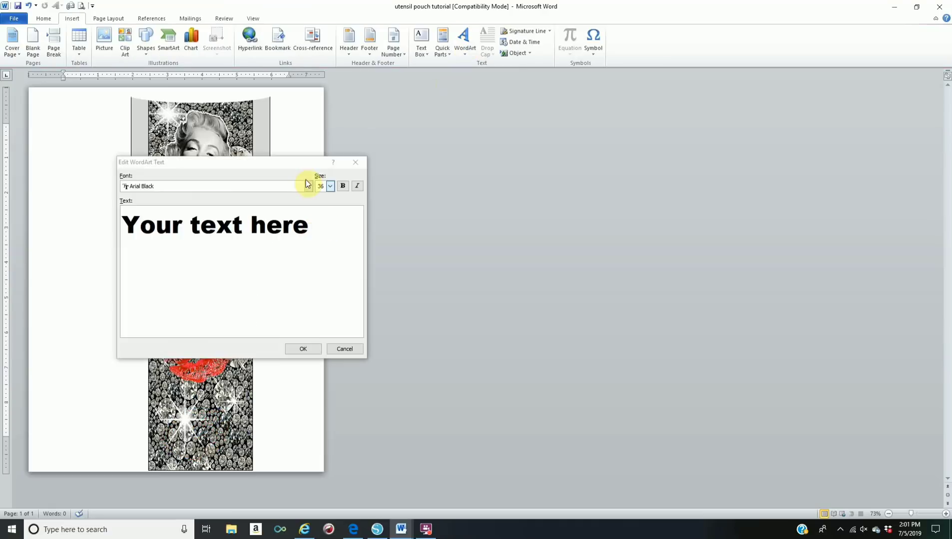
Step: Set the font of the new WordArt text to Bontella Script
left_click(308, 186)
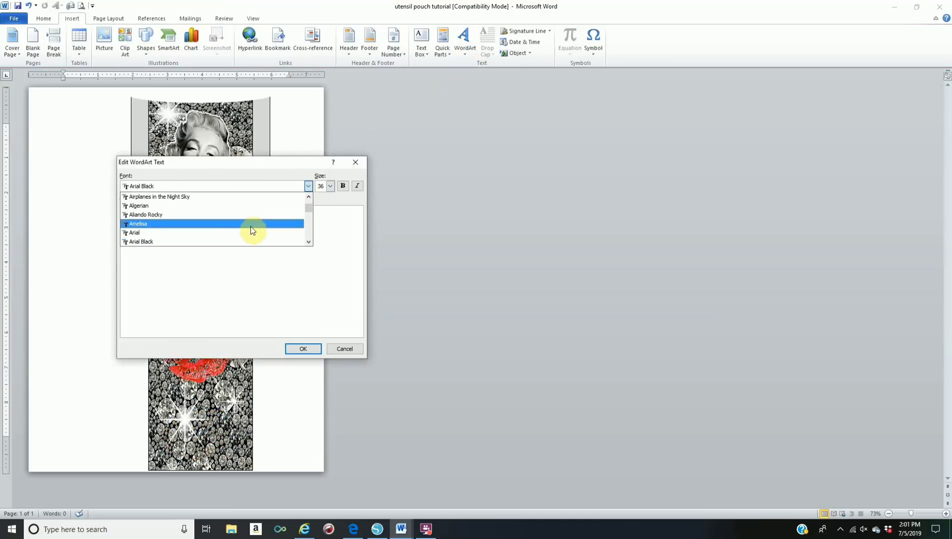
scroll(252, 230, "down", 5)
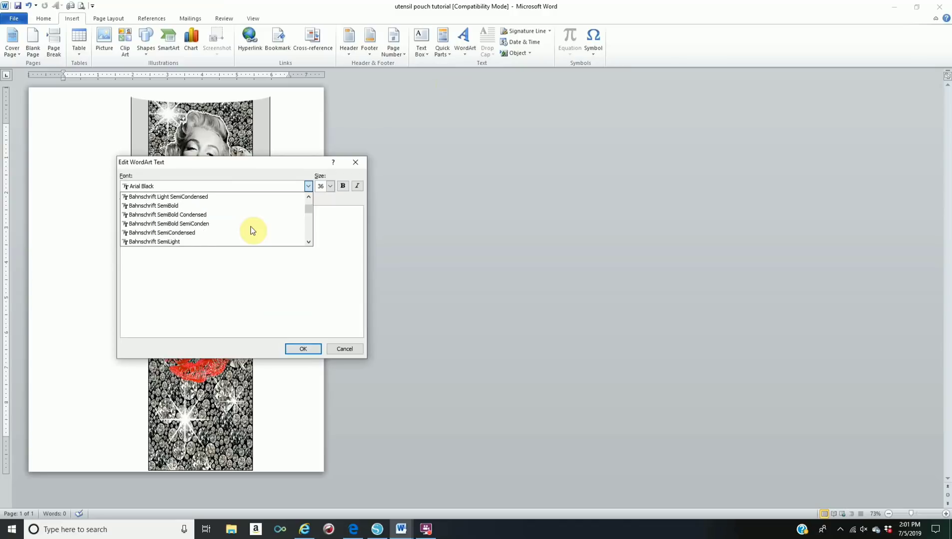
scroll(252, 230, "down", 5)
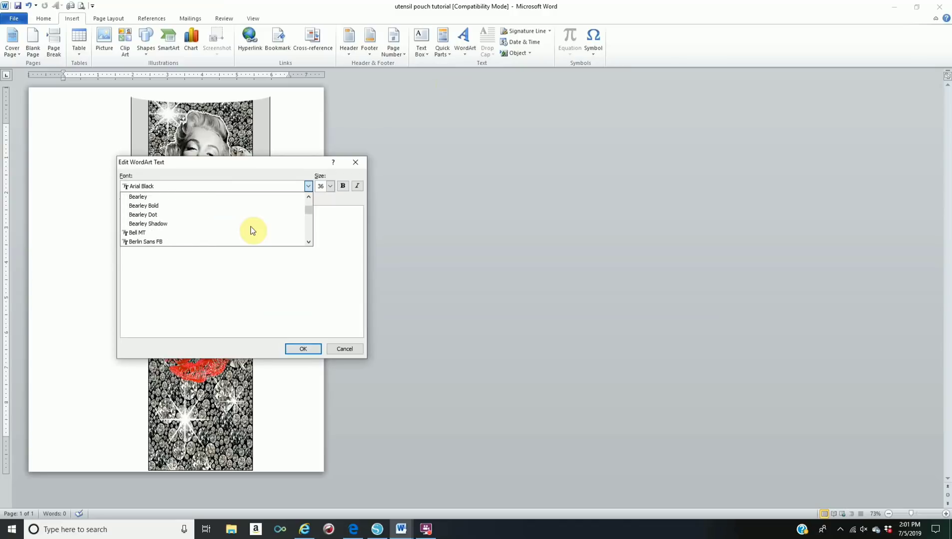
scroll(252, 230, "down", 4)
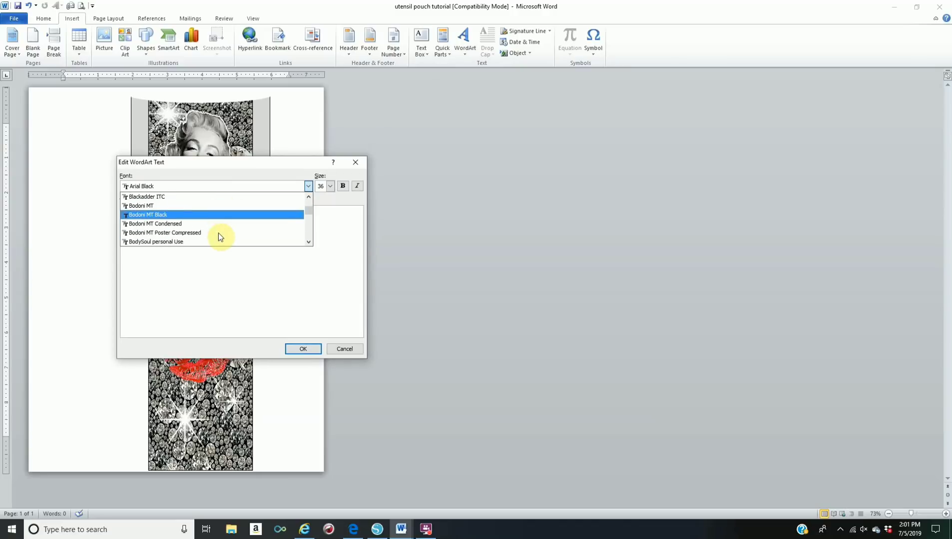
scroll(218, 232, "down", 1)
left_click(186, 242)
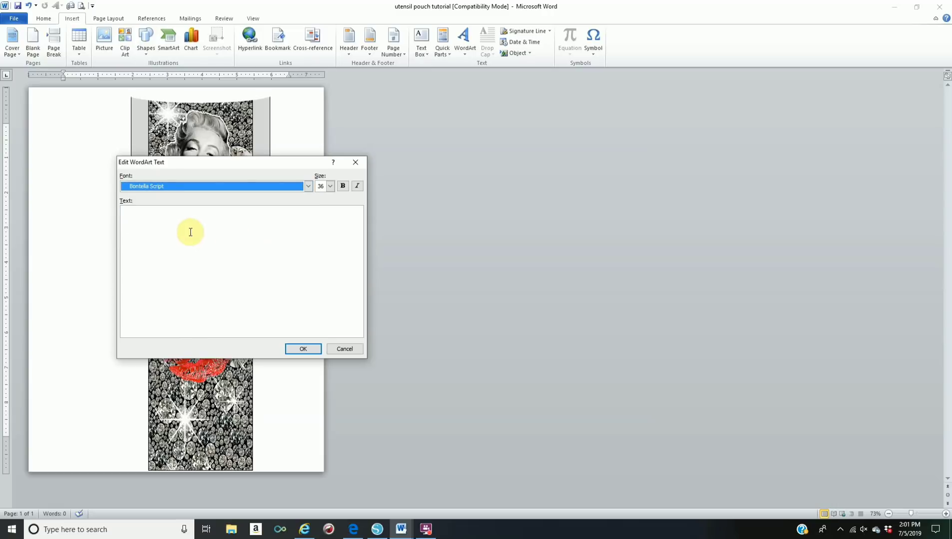
Step: Replace the WordArt placeholder text with "Love" and the celebrant's first name indented on a second line
left_click(308, 221)
key("BackSpace")
key("BackSpace")
key("BackSpace")
key("BackSpace")
key("BackSpace")
key("BackSpace")
key("BackSpace")
key("BackSpace")
key("BackSpace")
key("BackSpace")
key("BackSpace")
key("BackSpace")
key("BackSpace")
key("BackSpace")
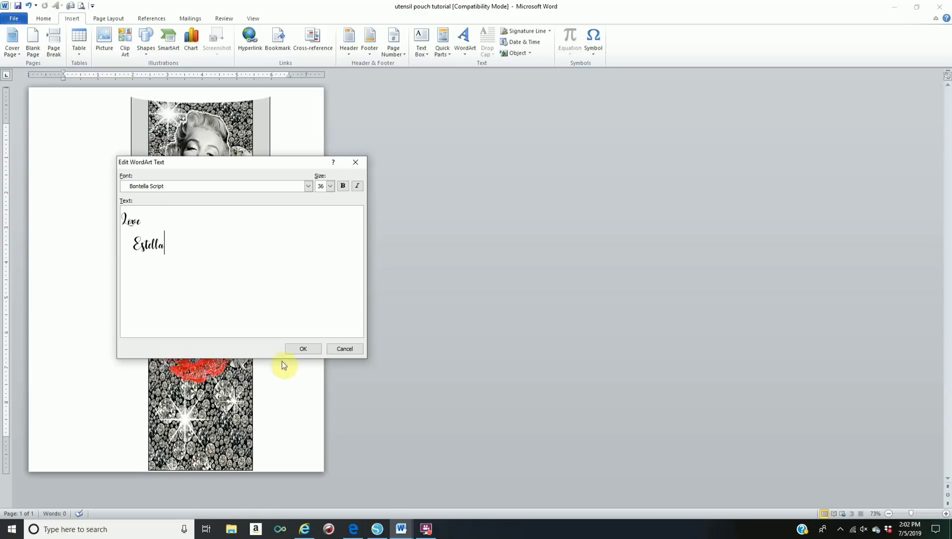
Step: Change the font of the two-line WordArt text to Britannic Bold and insert it in the document
left_click_drag(165, 244, 121, 212)
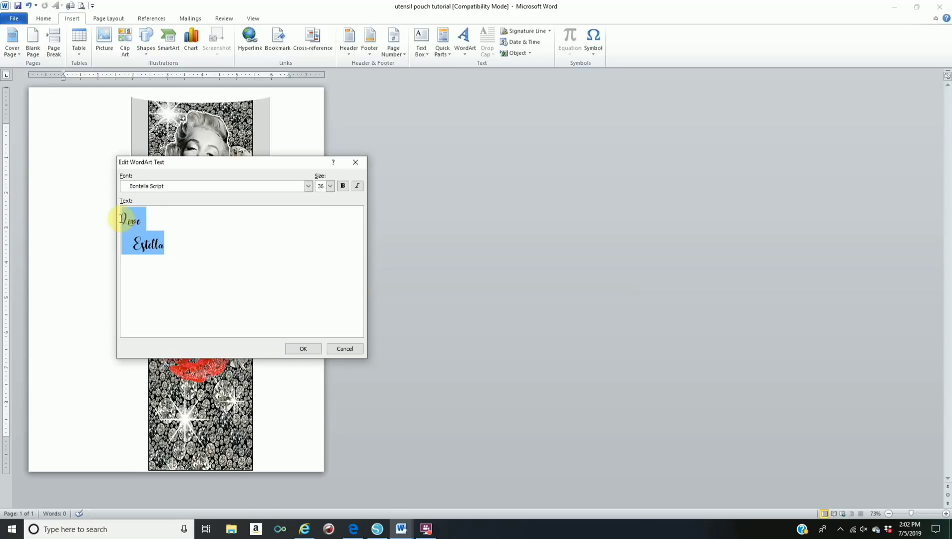
left_click(310, 187)
scroll(267, 241, "down", 3)
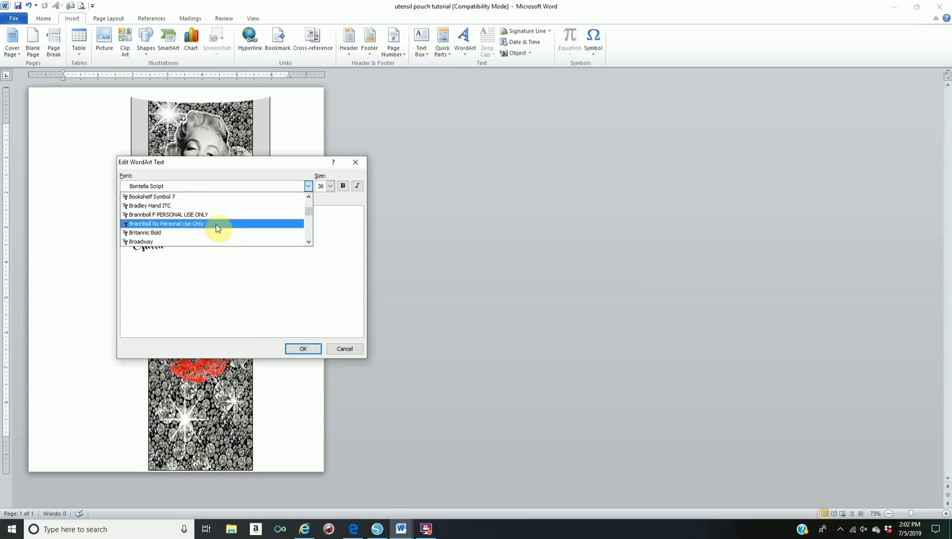
left_click(207, 233)
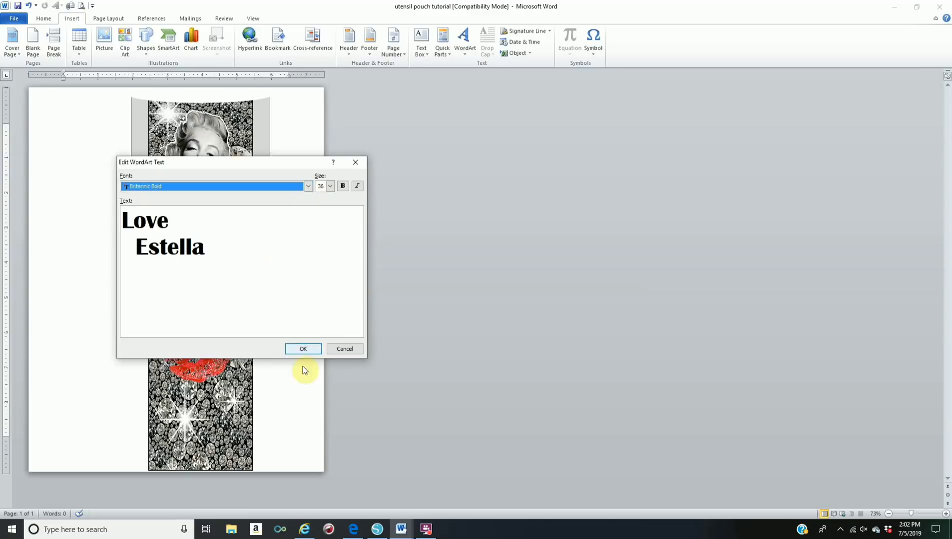
left_click(315, 349)
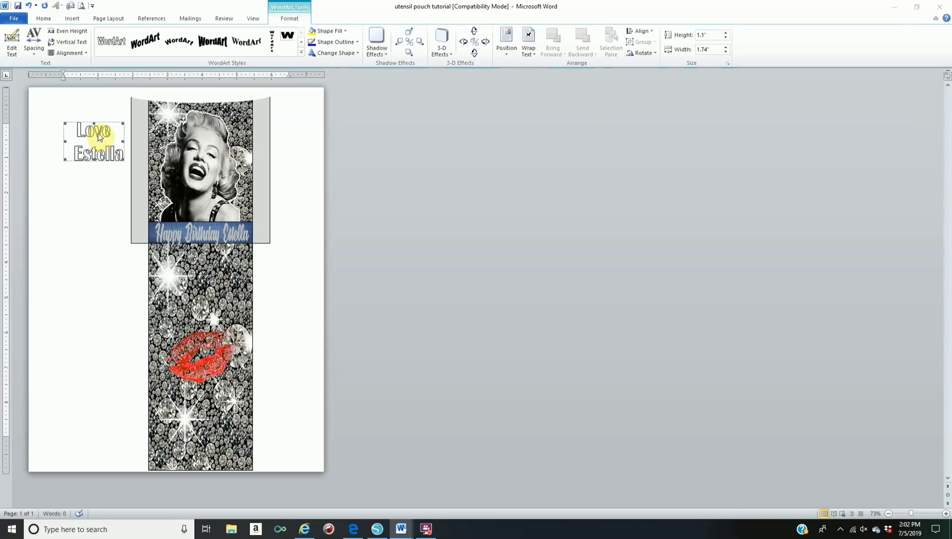
Step: Edit the new WordArt text to add a comma after "Love"
right_click(99, 137)
left_click(125, 188)
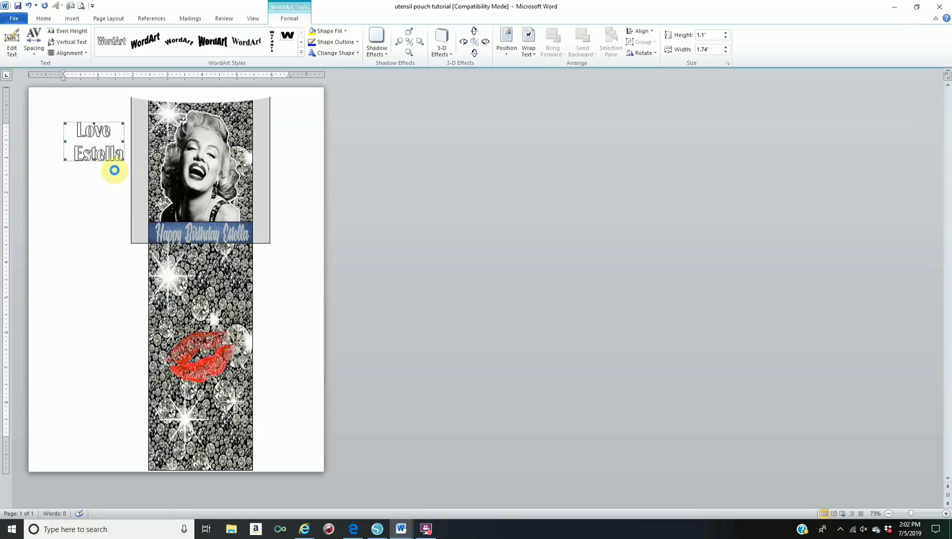
double_click(114, 170)
left_click(174, 219)
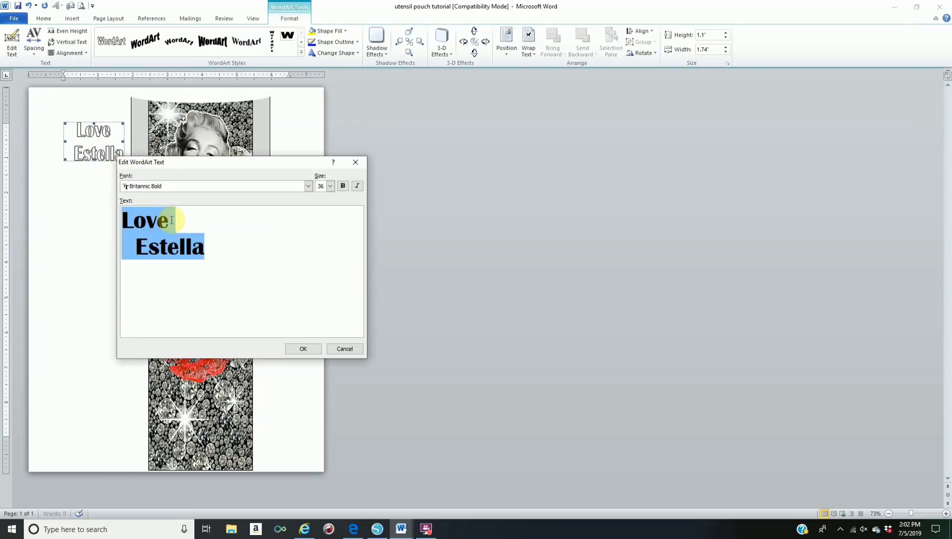
type(",")
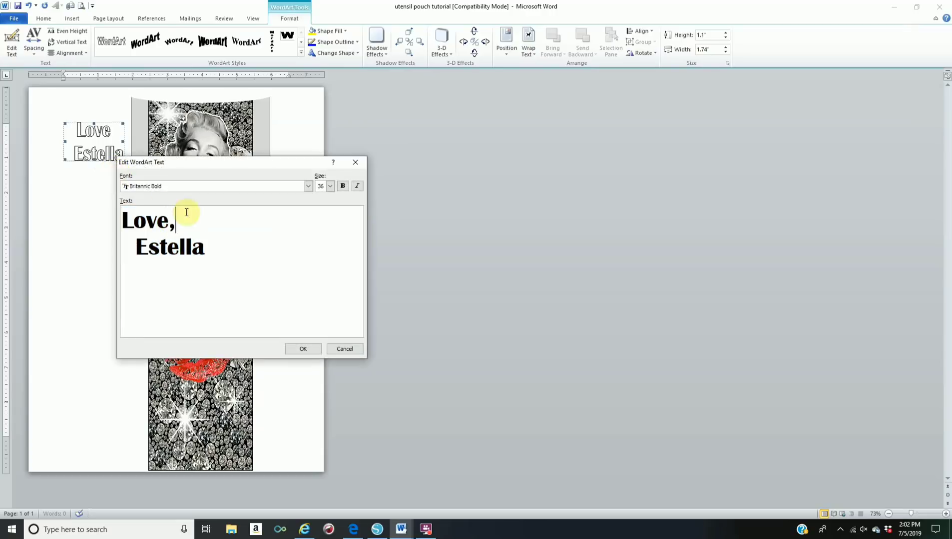
left_click(309, 348)
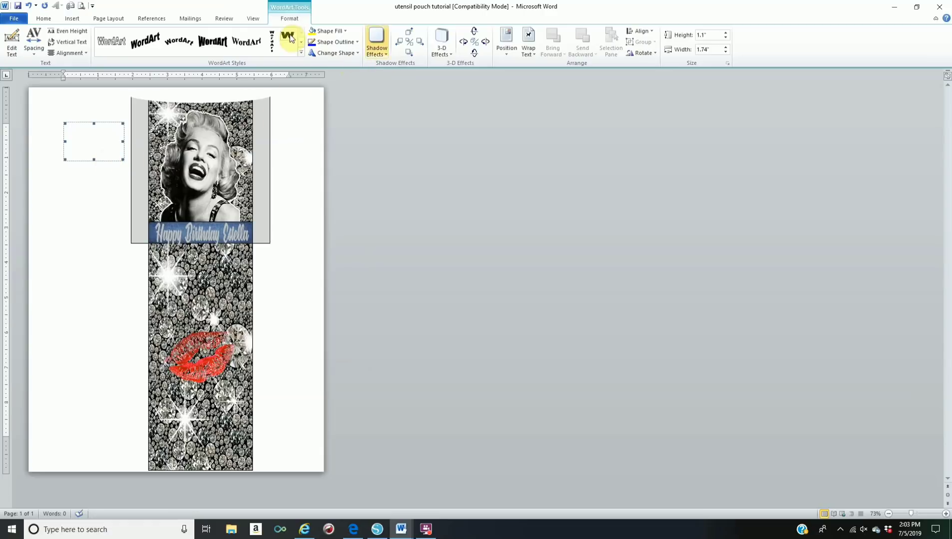
Step: Set the "Love," WordArt's text wrapping to In Front of Text and give it a white fill
left_click(528, 49)
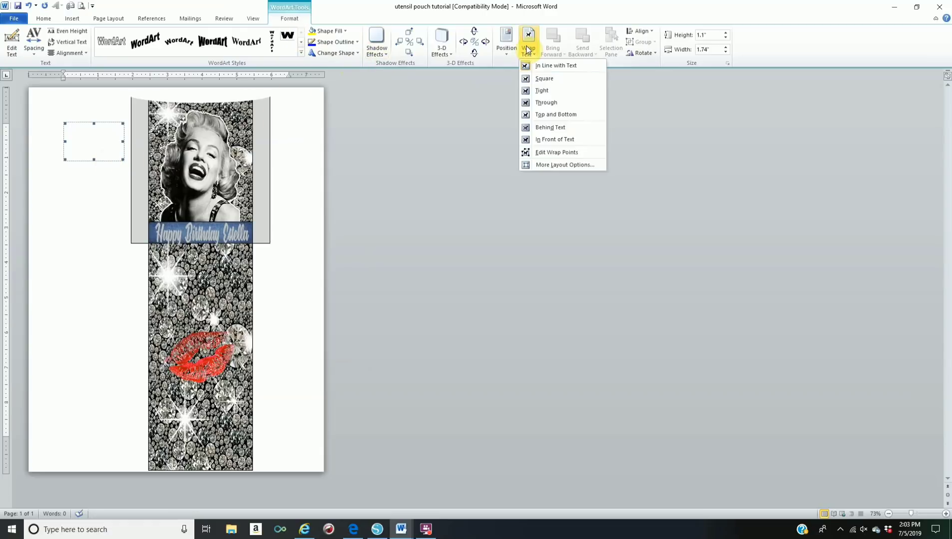
left_click(558, 141)
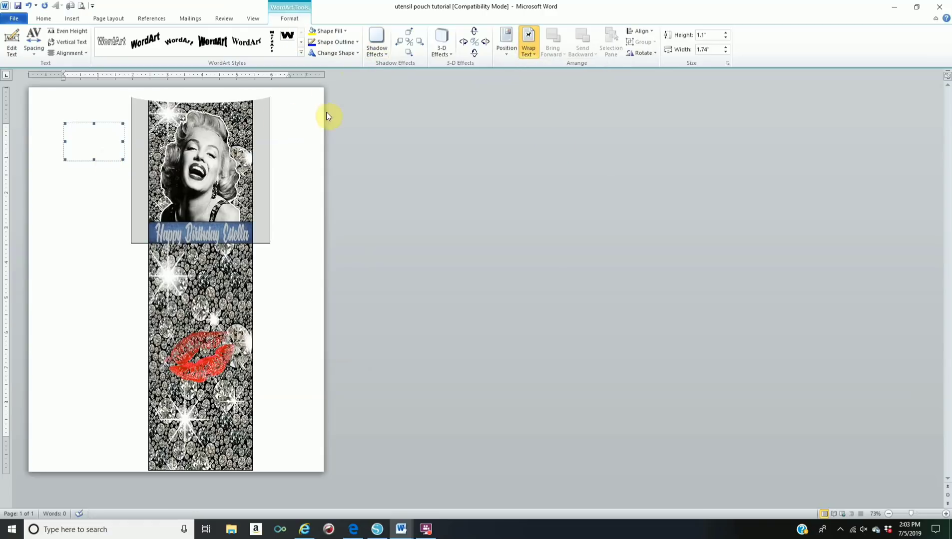
left_click(324, 31)
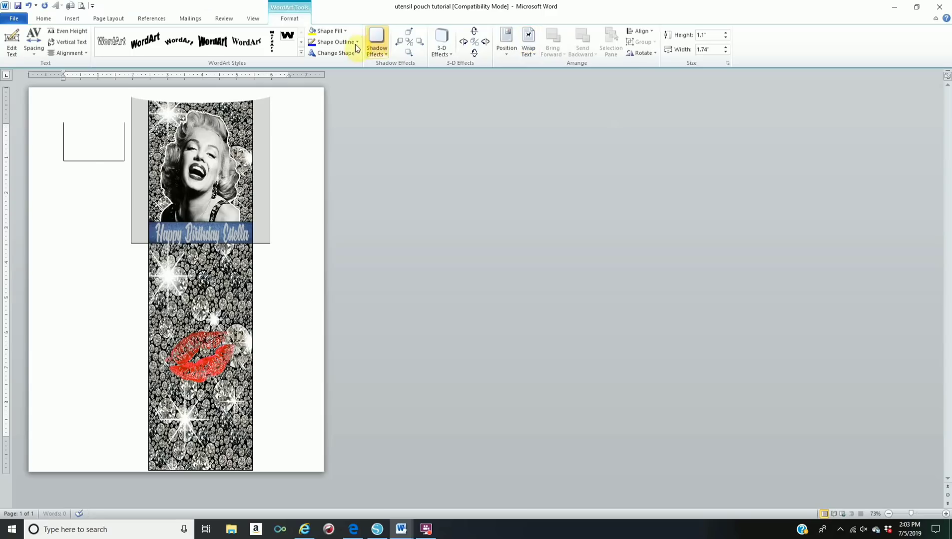
left_click(336, 32)
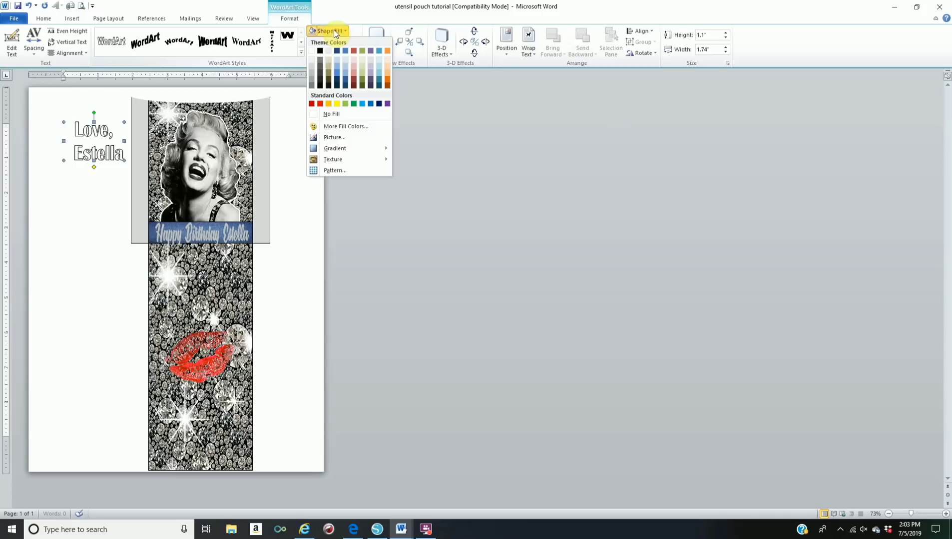
left_click(312, 52)
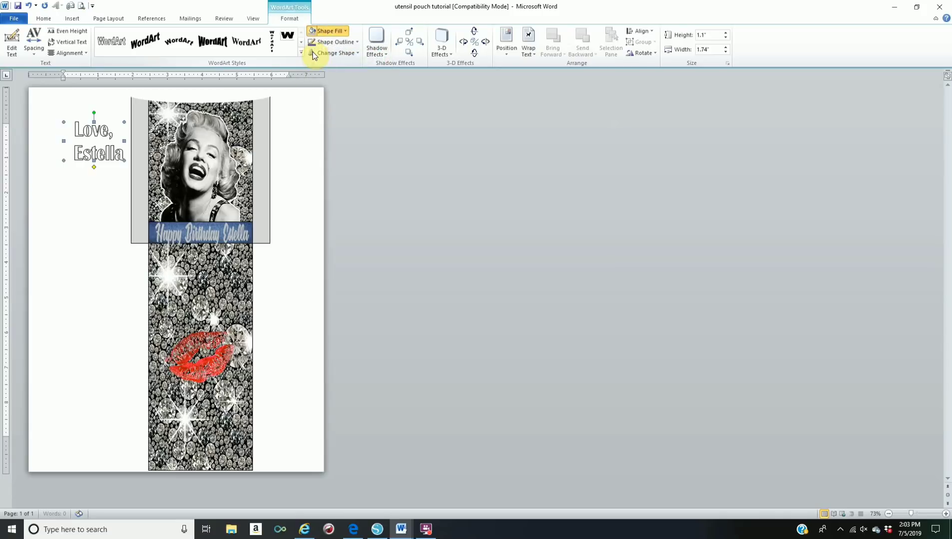
Step: Rotate the "Love," WordArt upside down and place it on the diamond panel just above the lipstick kiss
left_click(97, 115)
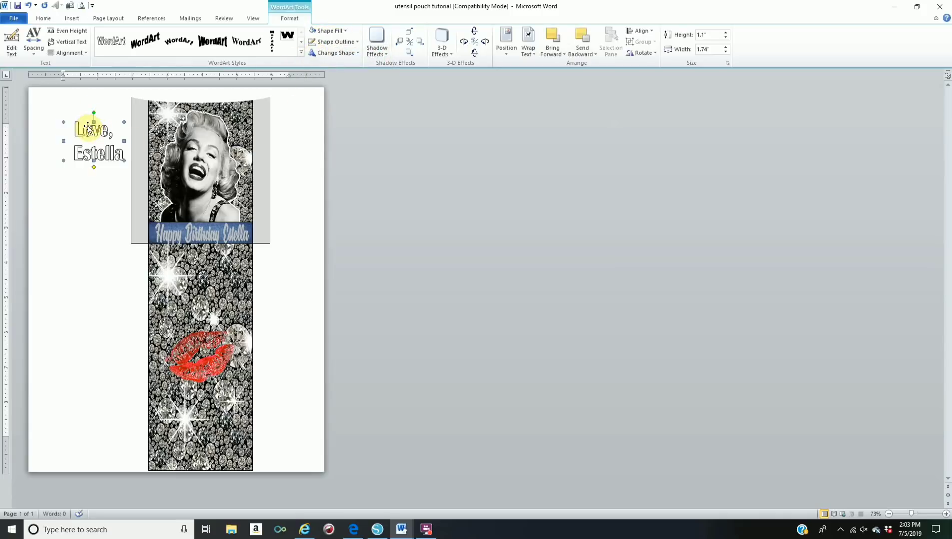
left_click_drag(94, 113, 94, 195)
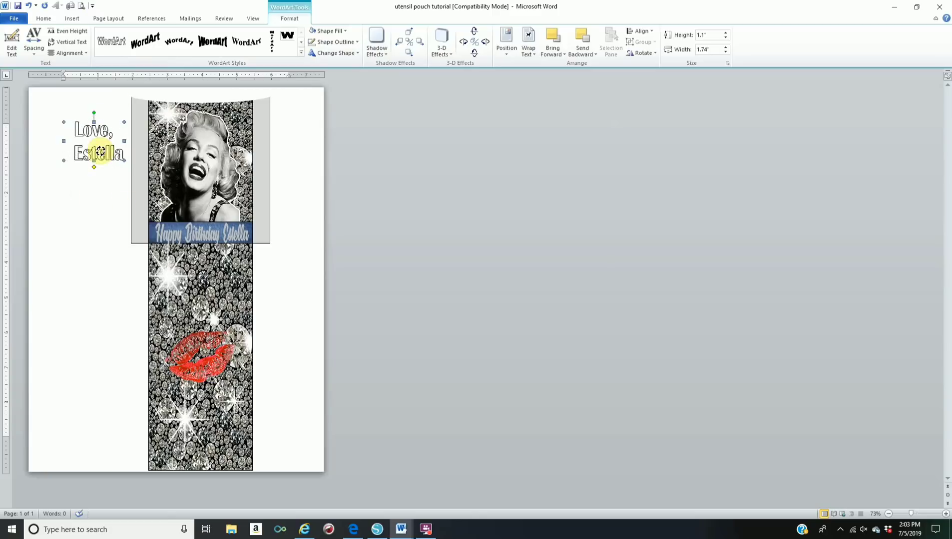
left_click(644, 53)
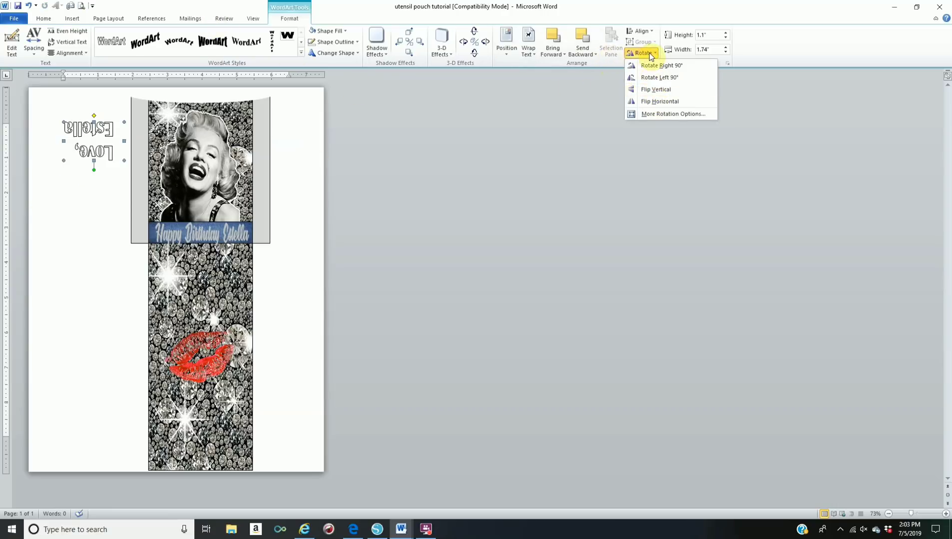
left_click(90, 149)
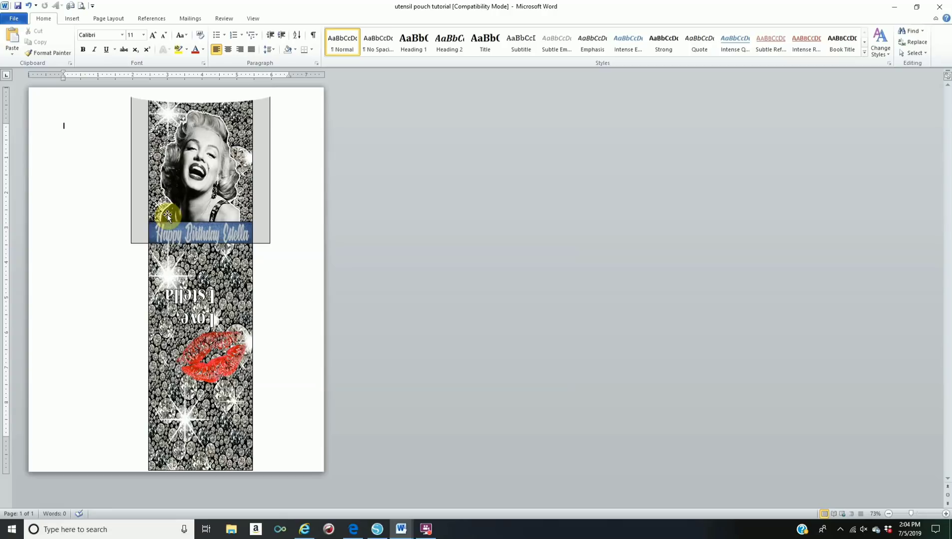
Step: Group the pouch's flaps, diamond backgrounds, portrait, birthday banner, upside-down signature text and lipstick kiss into one object
left_click(135, 173)
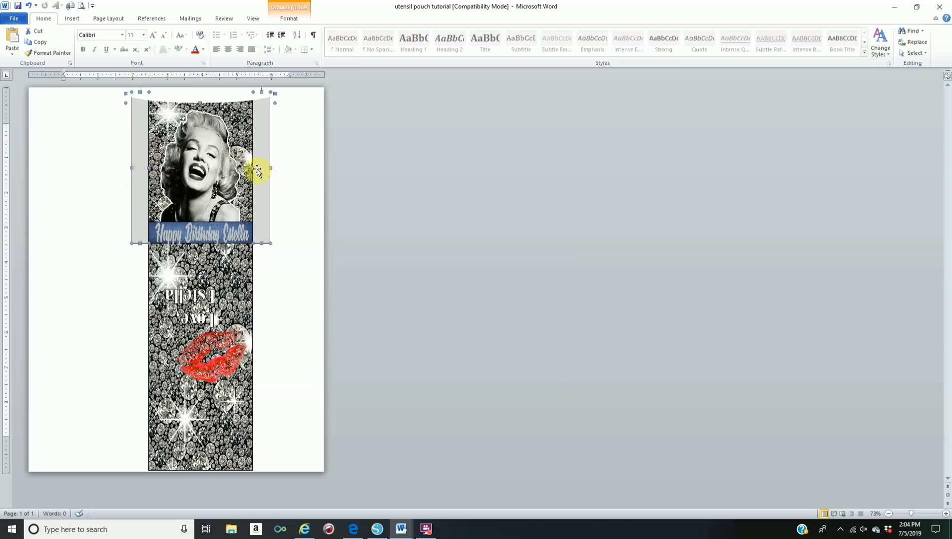
left_click(240, 138)
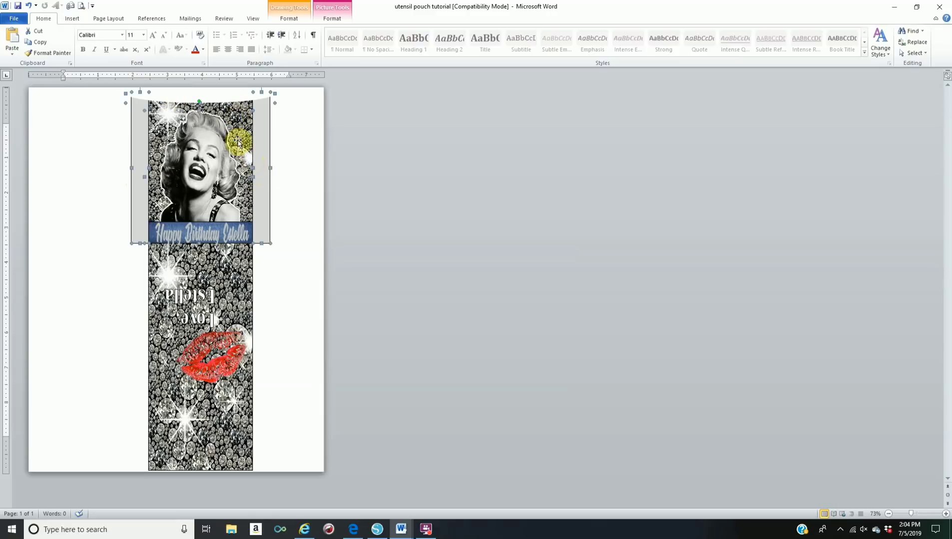
left_click(194, 161, "shift")
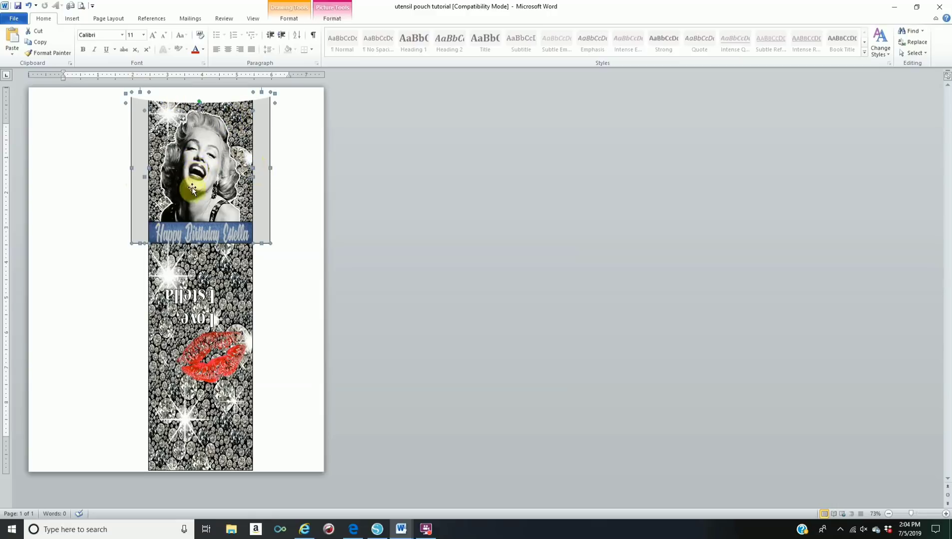
left_click(164, 234, "shift")
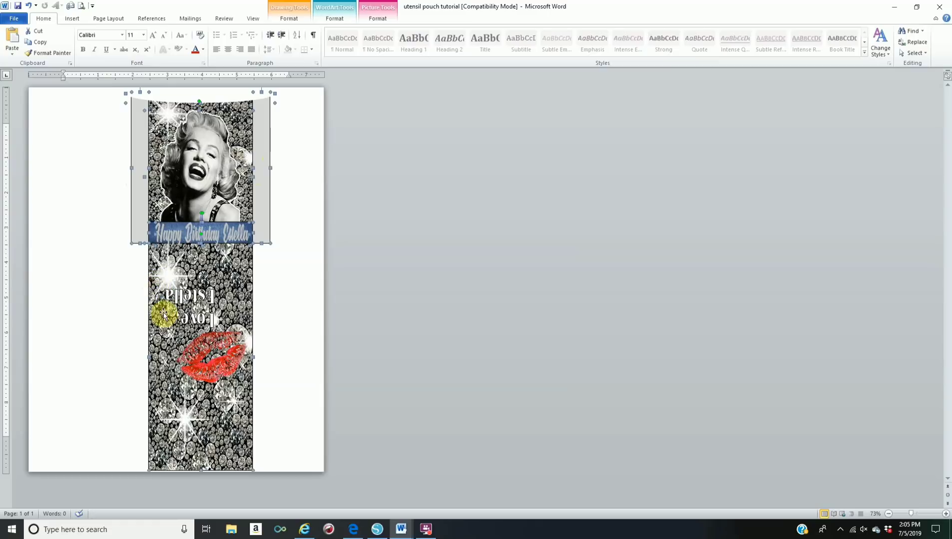
left_click(199, 301, "shift")
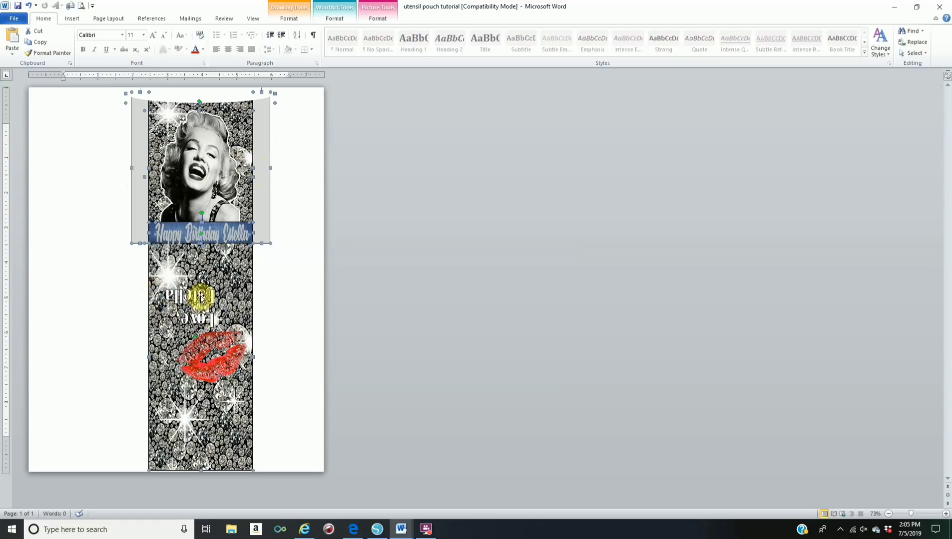
left_click(215, 358, "shift")
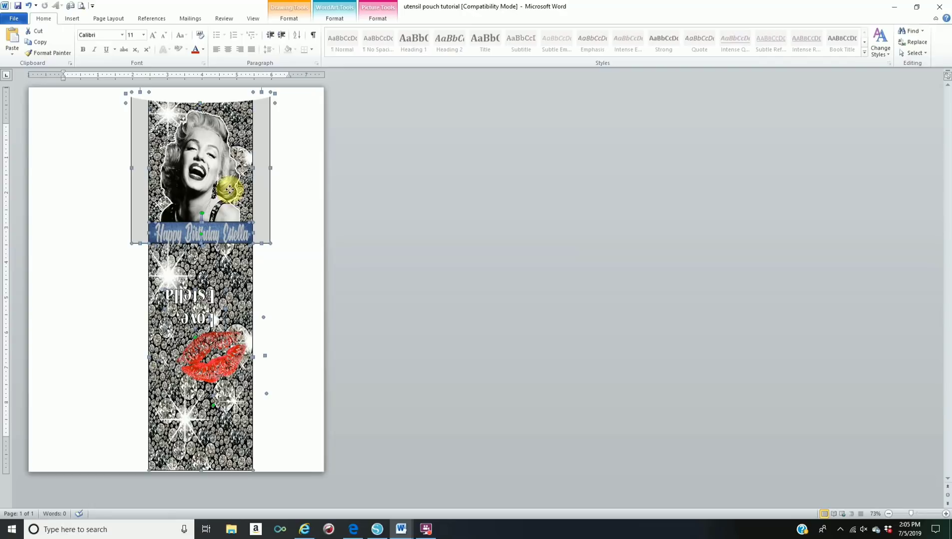
left_click(229, 189, "shift")
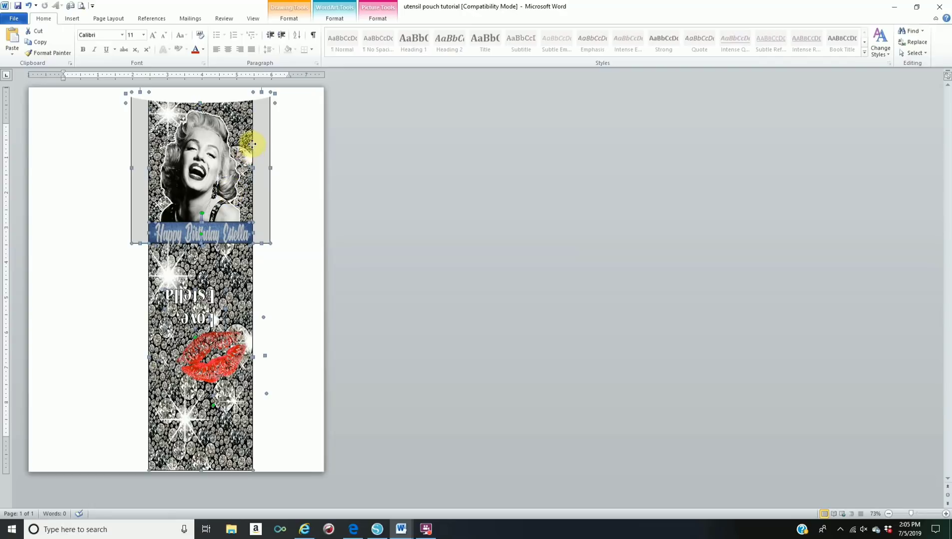
left_click(251, 145, "shift")
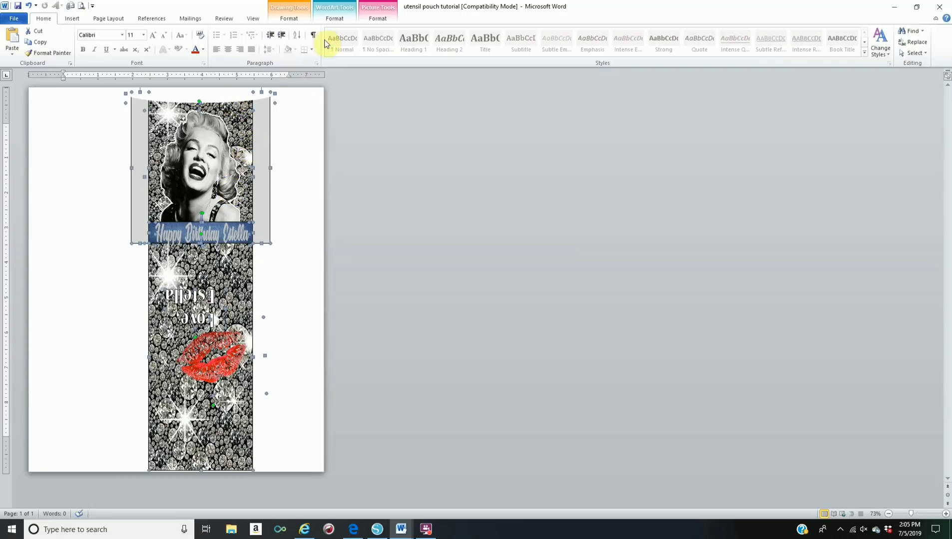
left_click(383, 20)
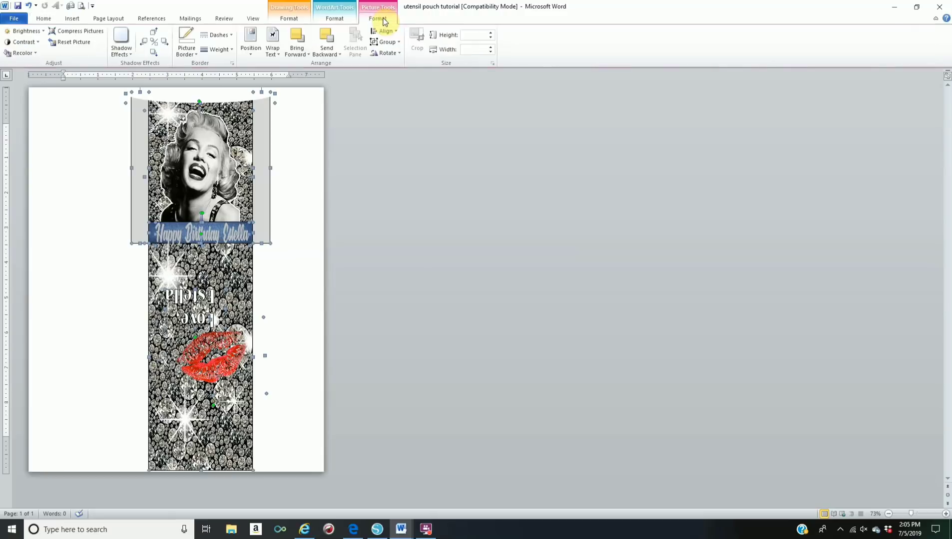
left_click(388, 43)
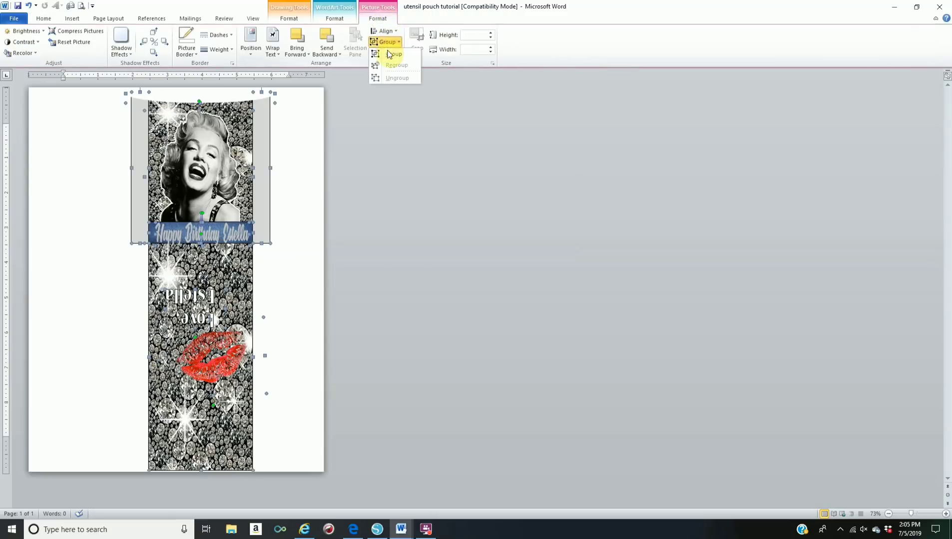
left_click(388, 55)
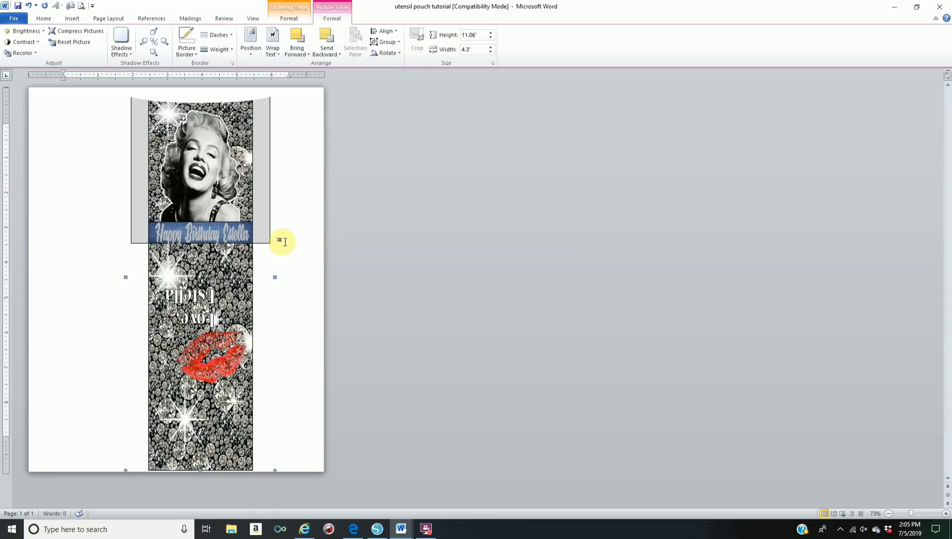
Step: Try to move the grouped pouch toward the page's left edge, and undo the move
left_click_drag(234, 259, 185, 257)
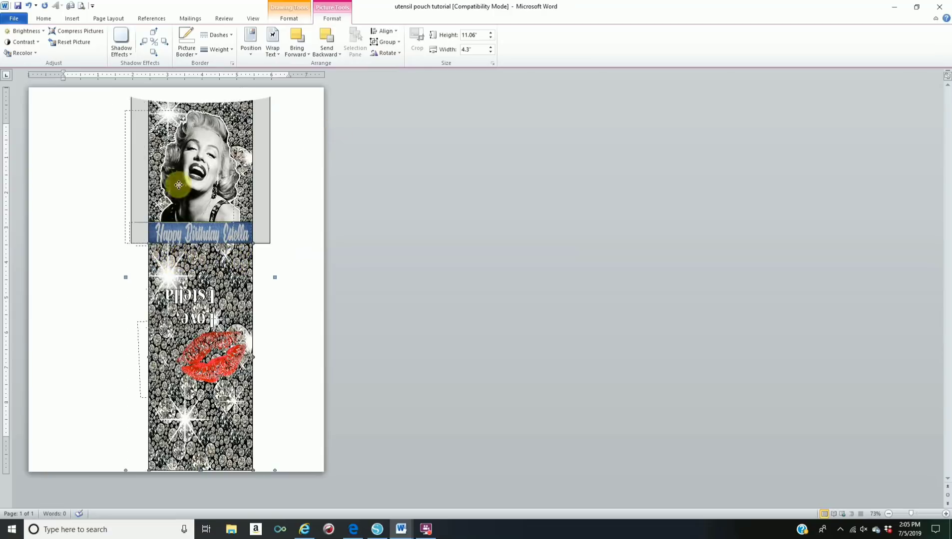
left_click_drag(217, 309, 191, 275)
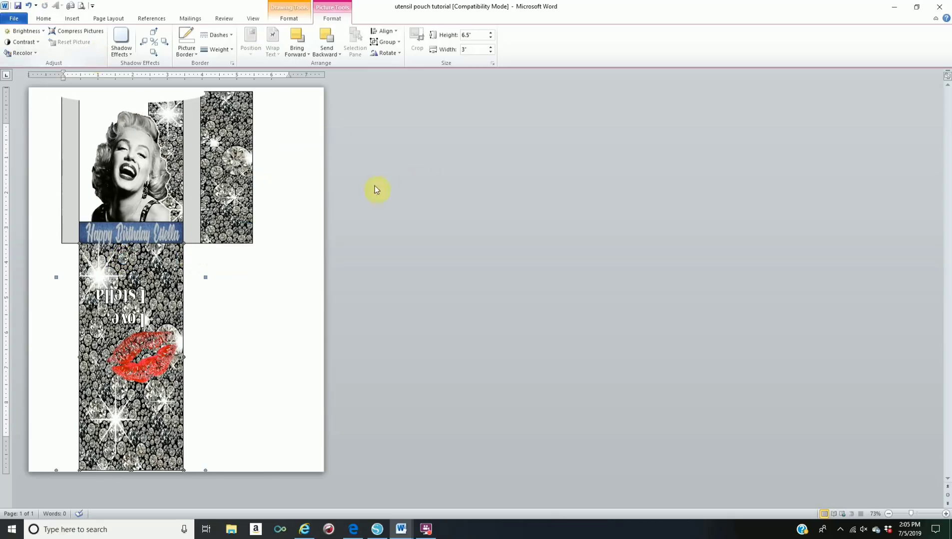
left_click(26, 6)
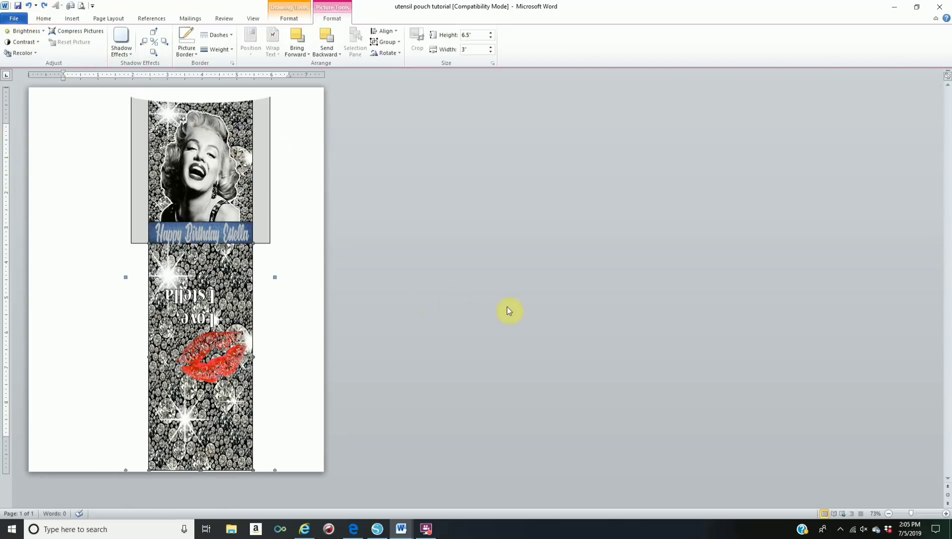
Step: Add the diamond background behind the portrait to the pouch group, and position the whole pouch in the left half of the page
left_click(253, 117, "shift")
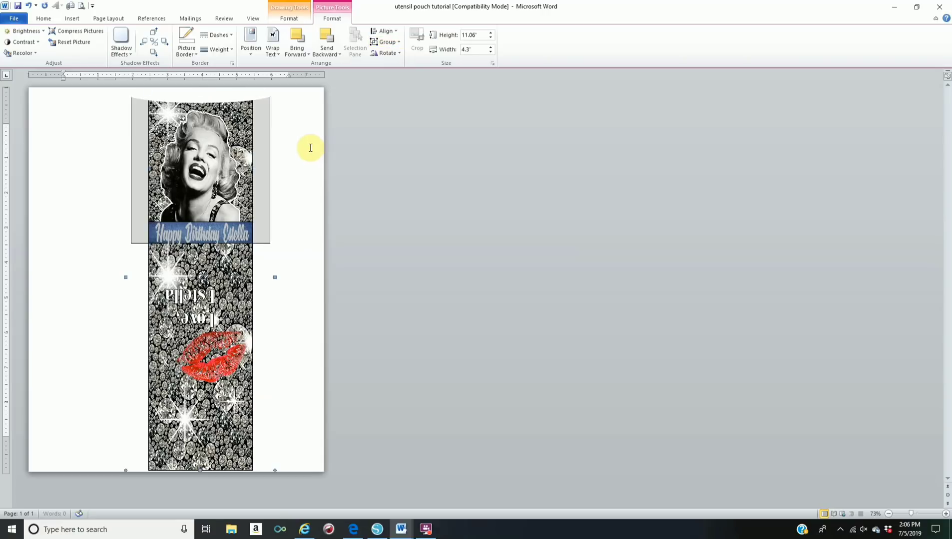
mouse_move(238, 183)
left_mouse_down()
mouse_move(180, 197)
mouse_move(185, 188)
left_mouse_up()
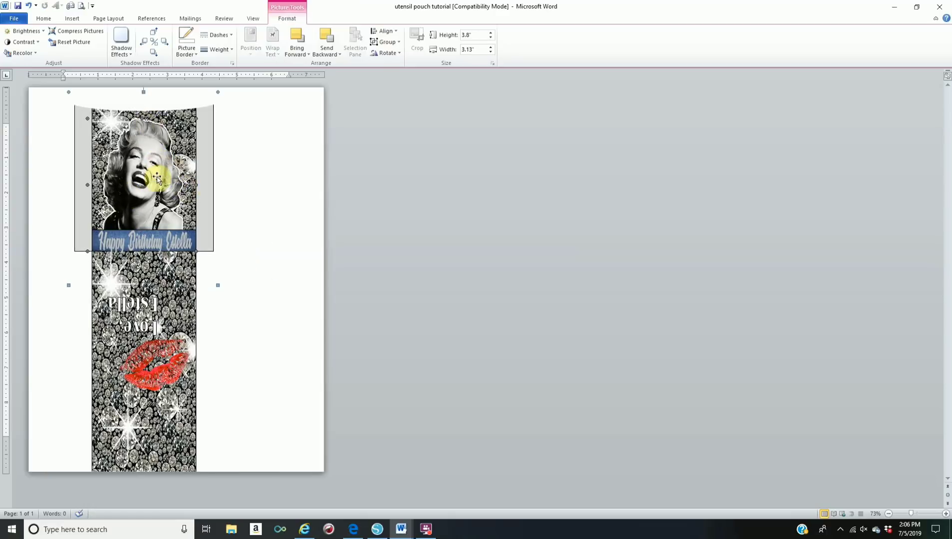
mouse_move(157, 178)
left_mouse_down()
mouse_move(120, 178)
mouse_move(146, 179)
left_mouse_up()
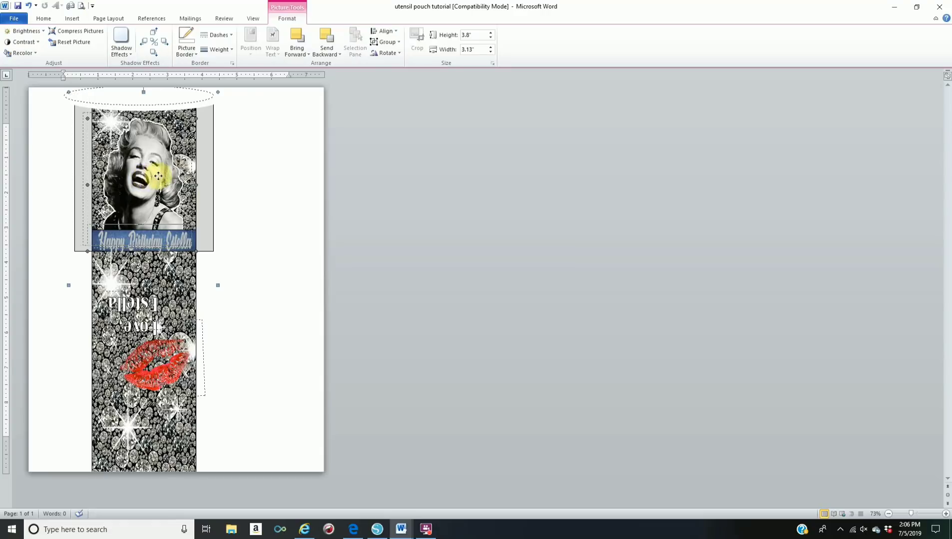
left_click_drag(146, 172, 143, 168)
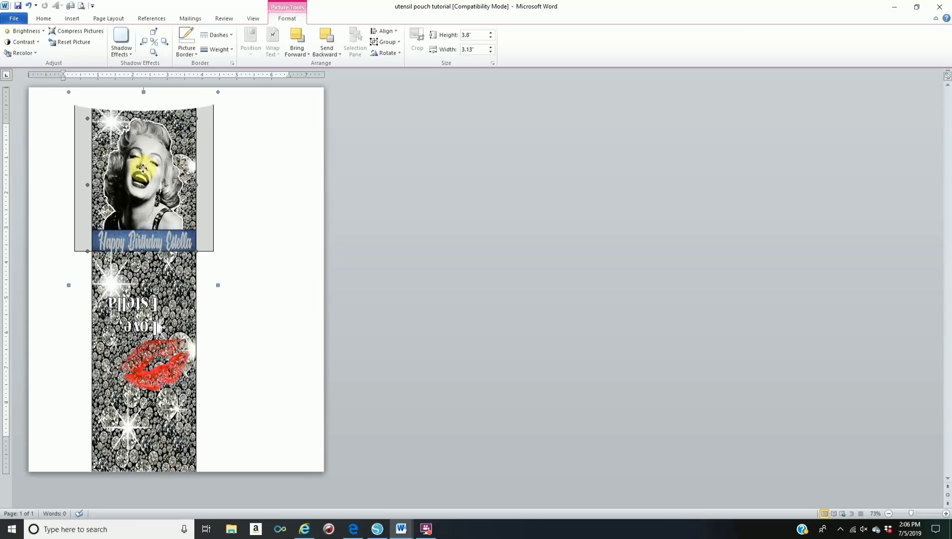
left_click_drag(143, 168, 140, 171)
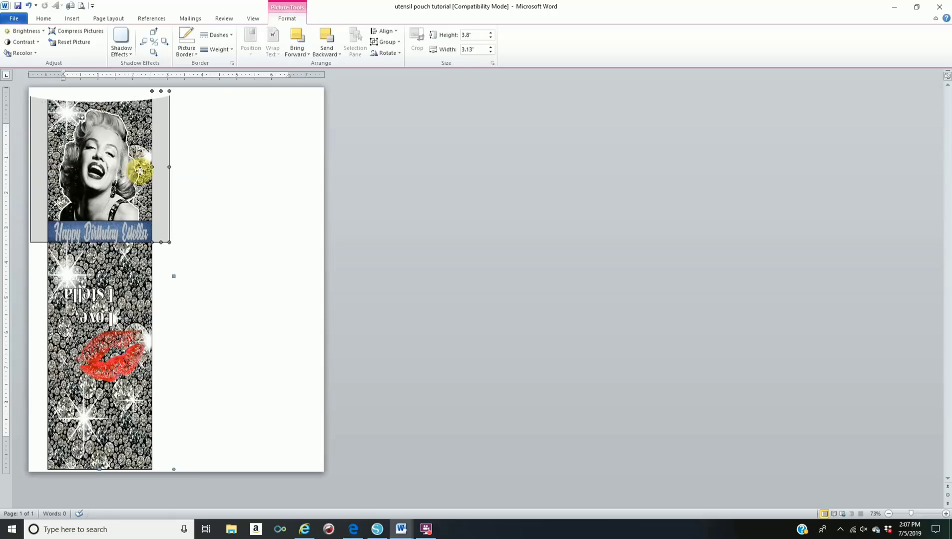
left_click_drag(140, 170, 126, 170)
left_click(118, 167)
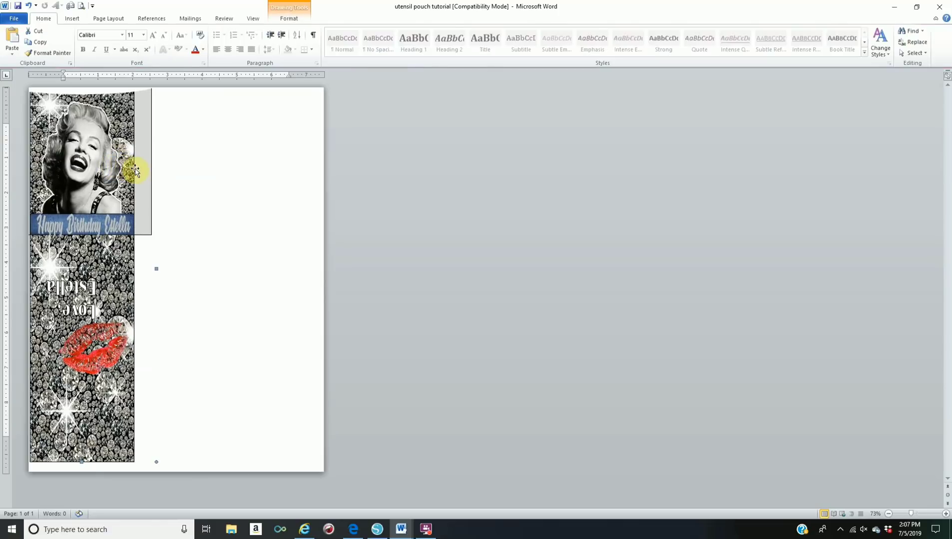
left_click(123, 170)
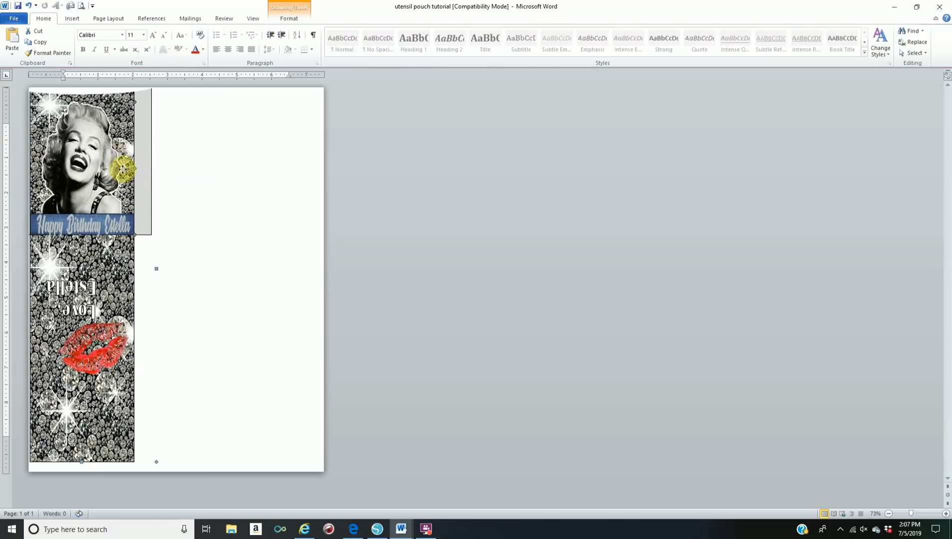
left_click_drag(123, 170, 140, 174)
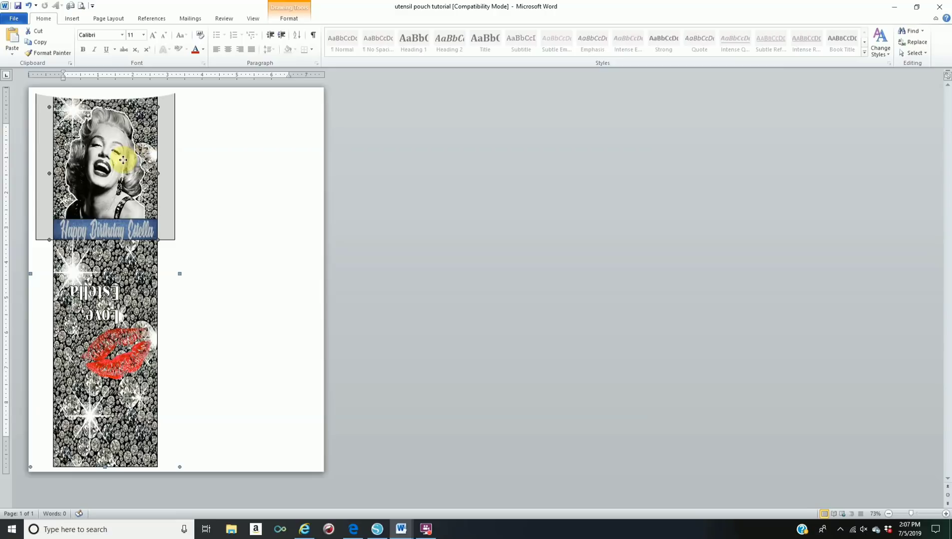
left_click_drag(123, 160, 139, 164)
Step: Copy the grouped pouch and paste a duplicate of it on the same page
right_click(131, 169)
left_click(143, 188)
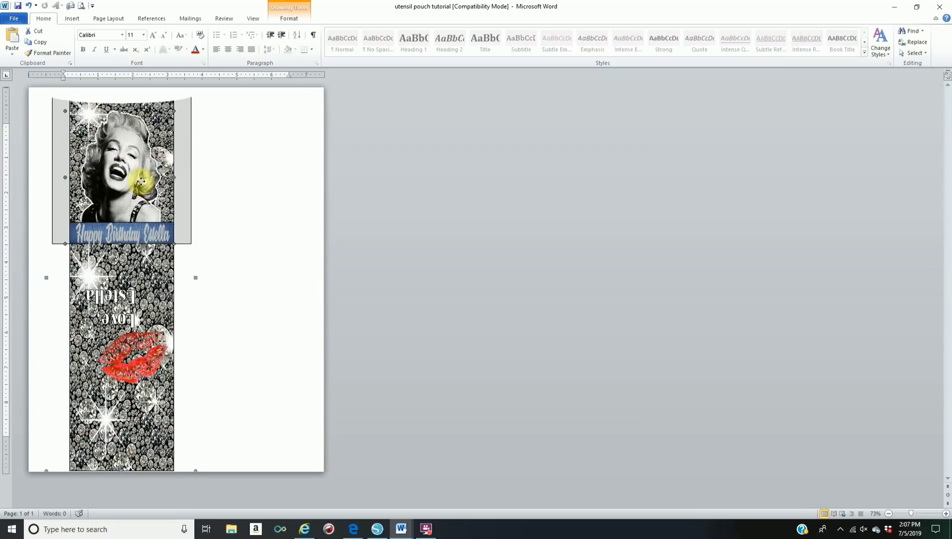
right_click(141, 182)
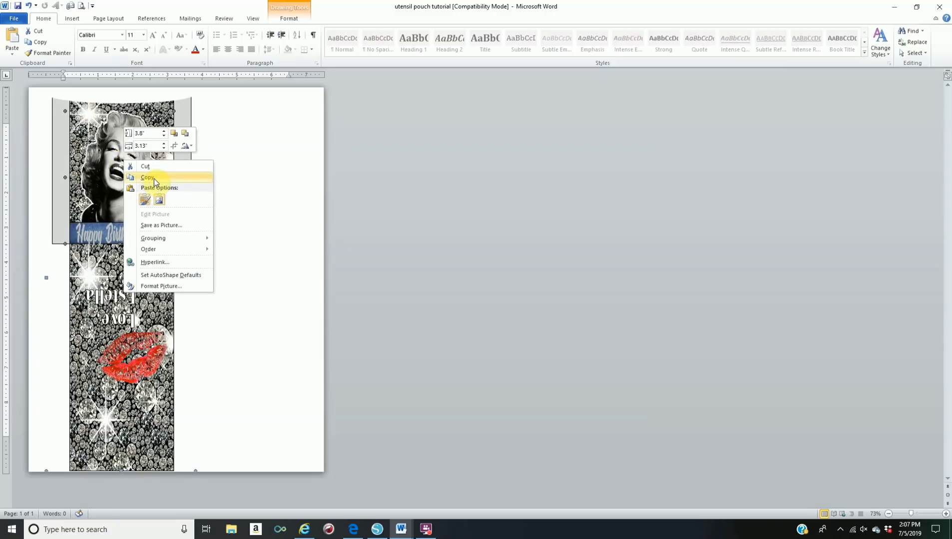
left_click(154, 178)
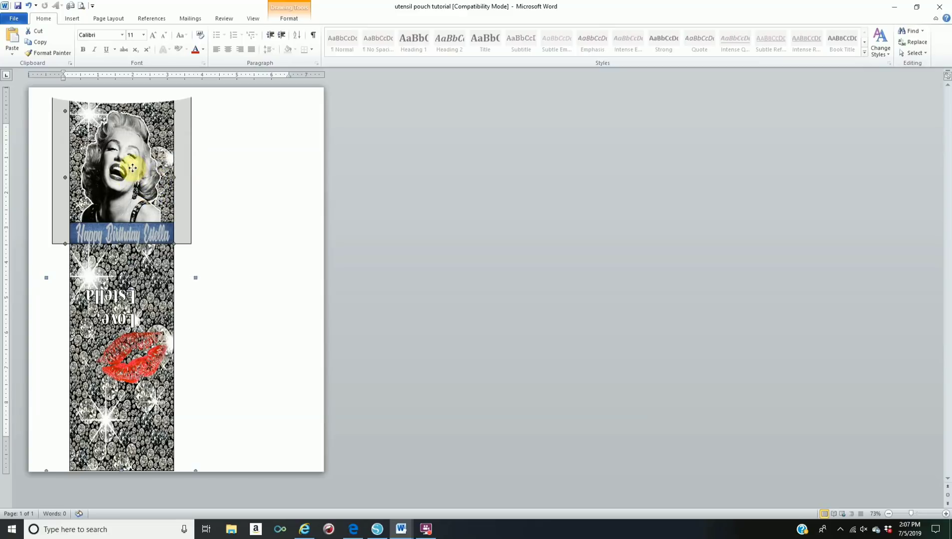
right_click(133, 168)
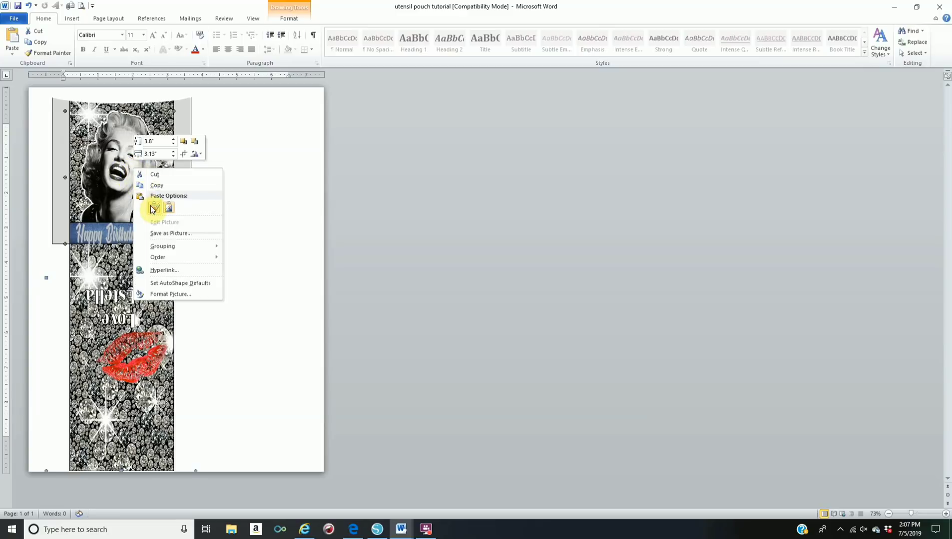
left_click(153, 208)
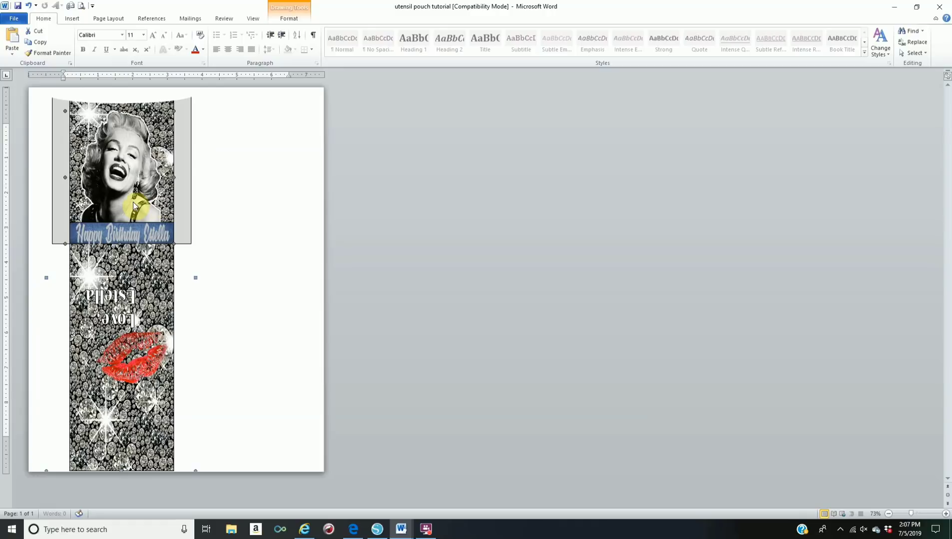
key("ctrl+v")
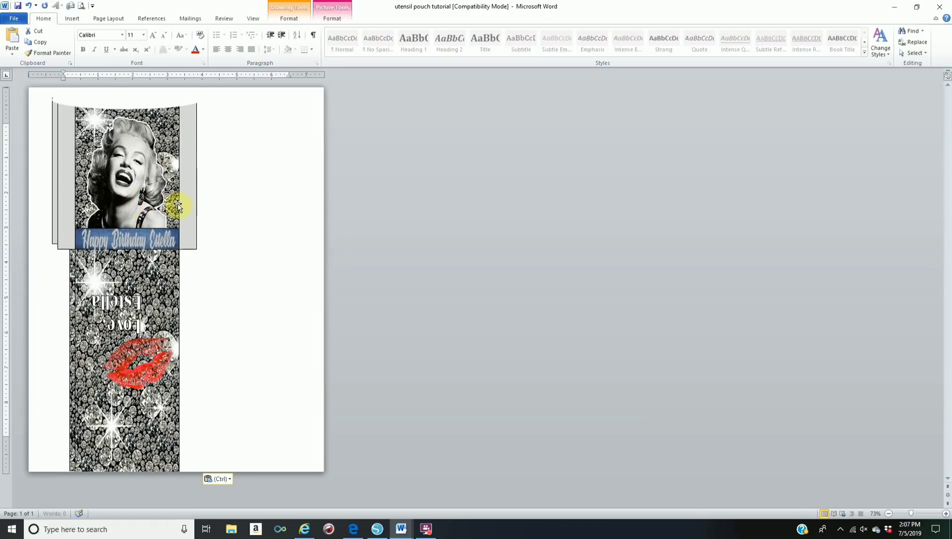
Step: Place the duplicate pouch beside the original in the right half of the page, nudging it right to leave a narrow gap
left_click_drag(180, 207, 146, 203)
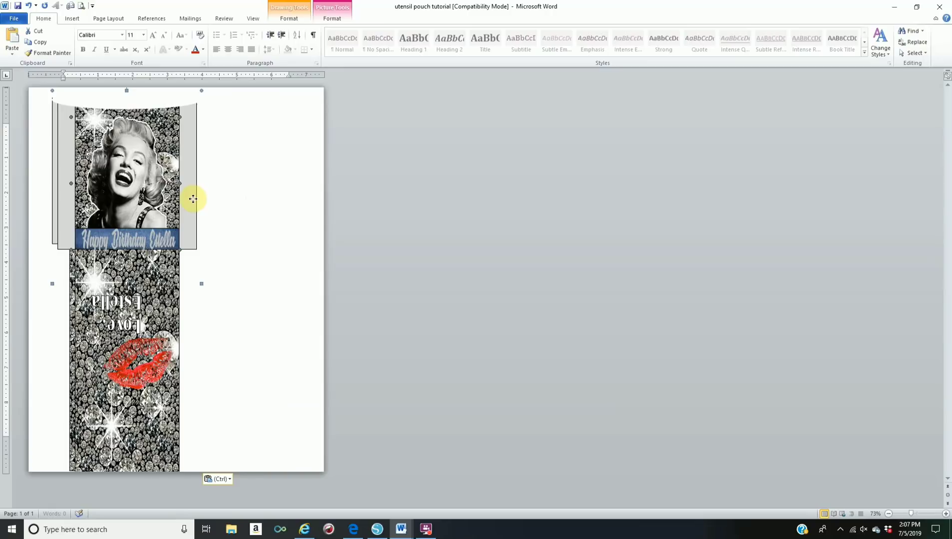
left_click_drag(104, 197, 248, 191)
left_click(146, 195)
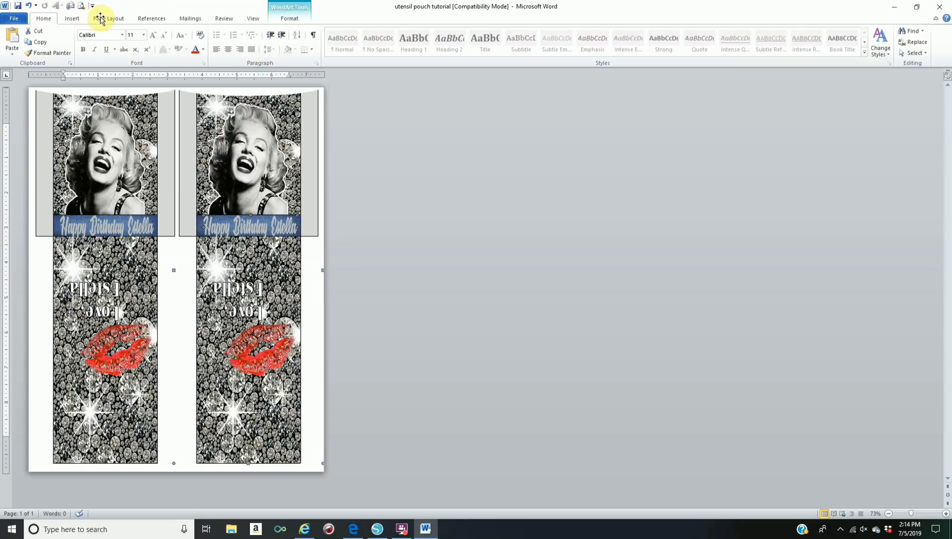
key("ctrl+Right")
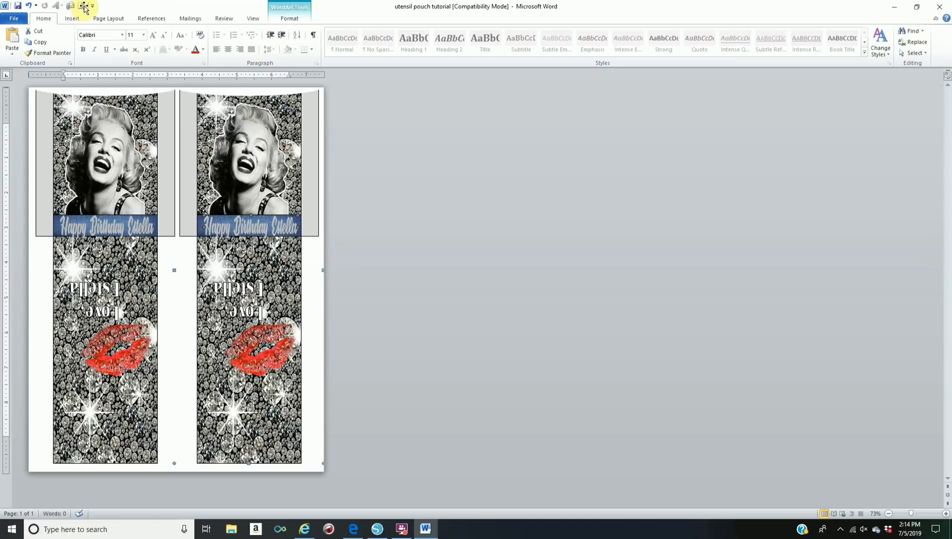
key("ctrl+Right")
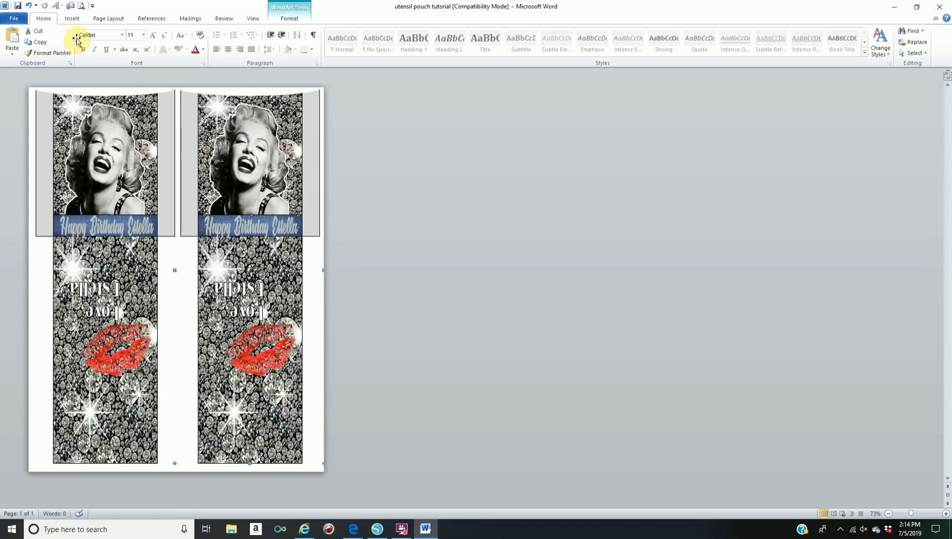
Step: Open the print preview and accept the printer properties with Letter size, Premium Photo Paper Semi-Gloss, Standard quality and color printing
left_click(81, 6)
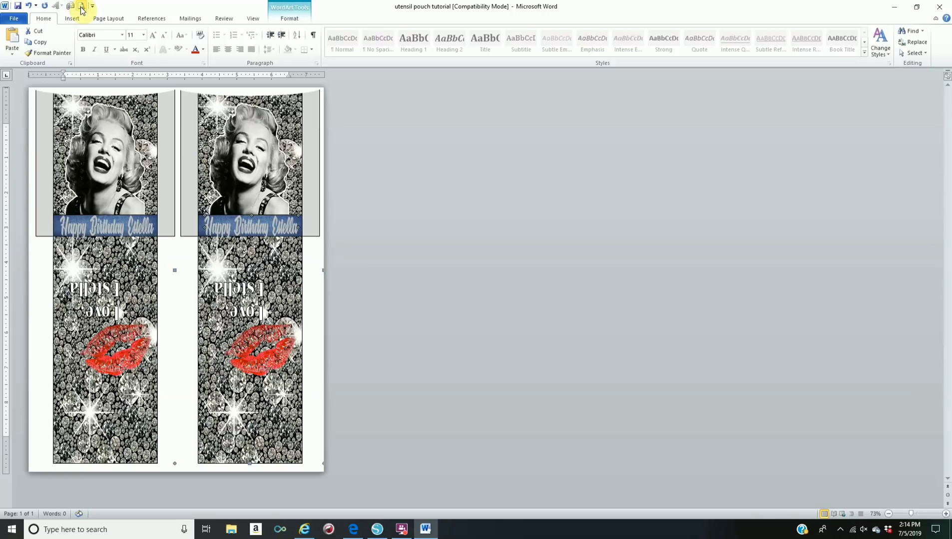
left_click(82, 7)
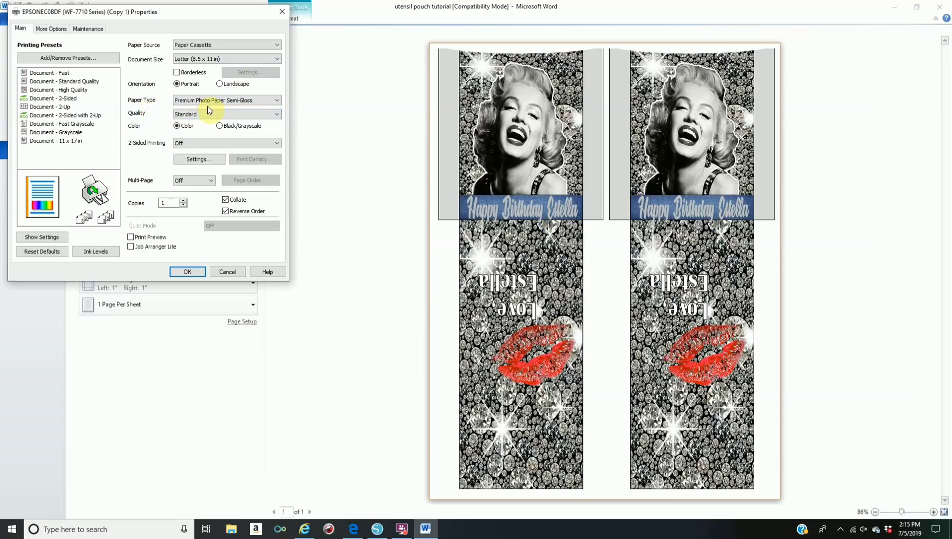
left_click(200, 274)
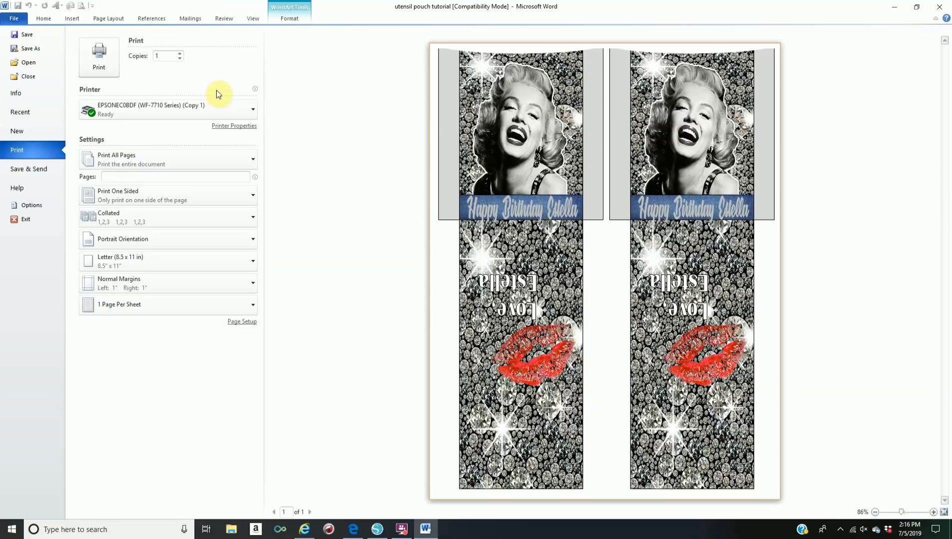
Step: Examine the file formats available for saving a copy of the utensil pouch tutorial document, and cancel the save
left_click(45, 52)
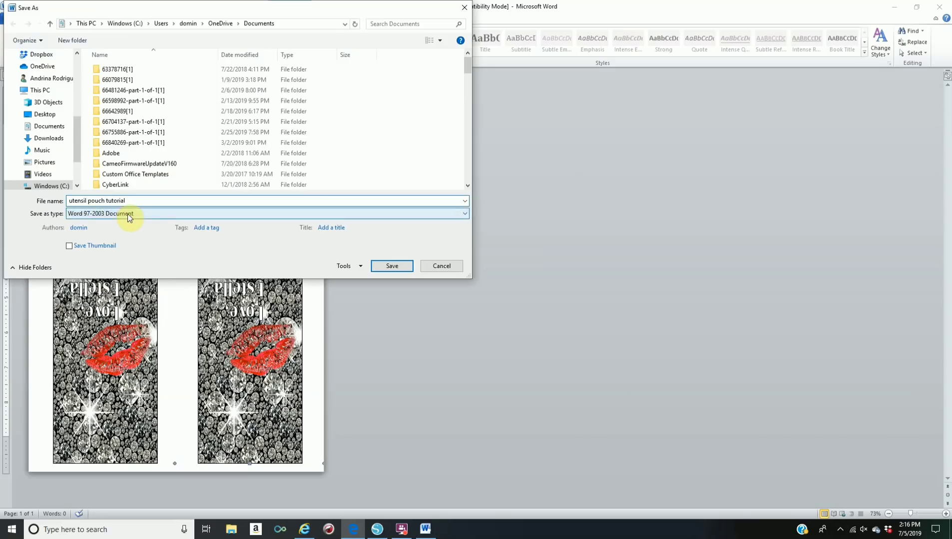
left_click(127, 213)
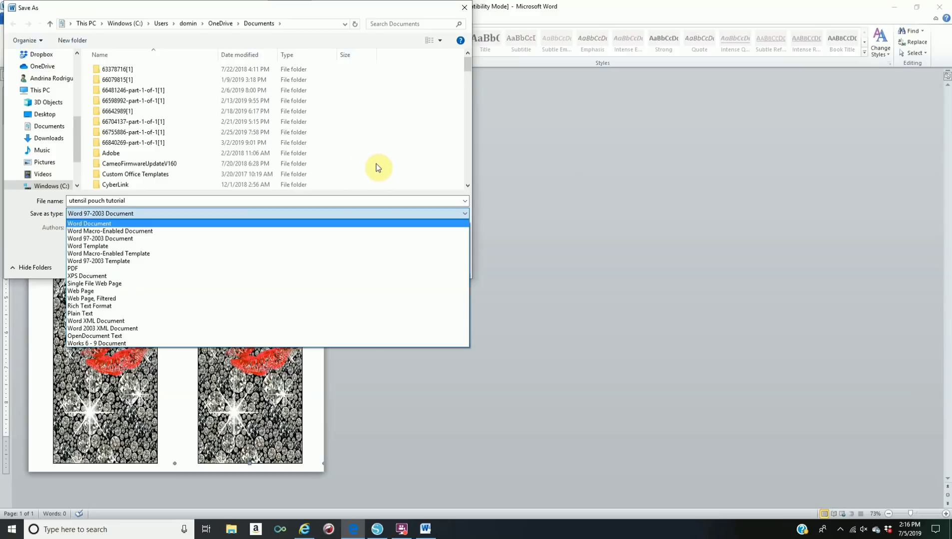
left_click(465, 9)
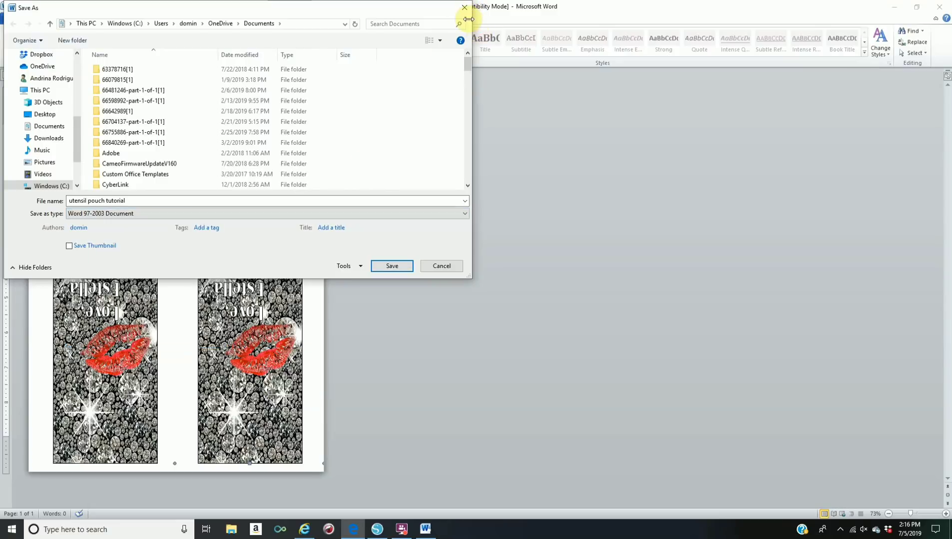
left_click(465, 8)
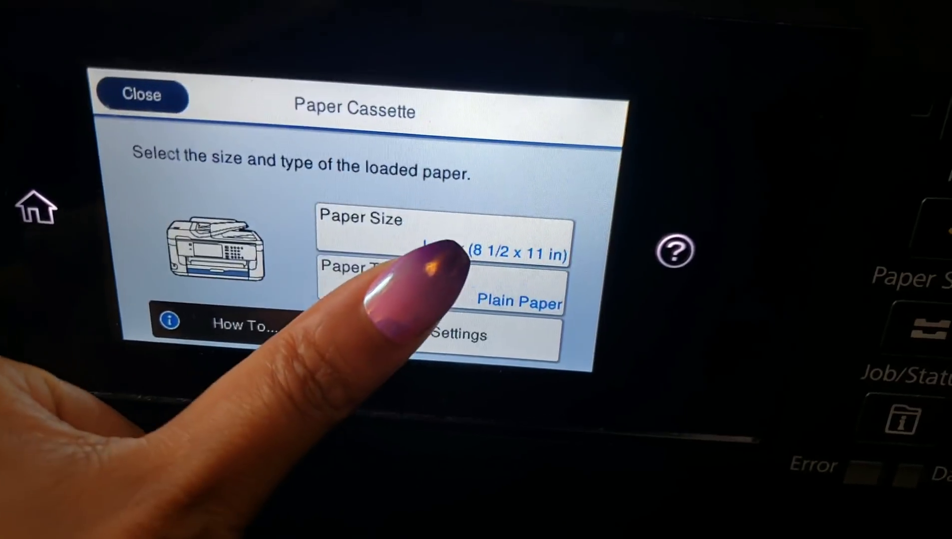
left_click(469, 237)
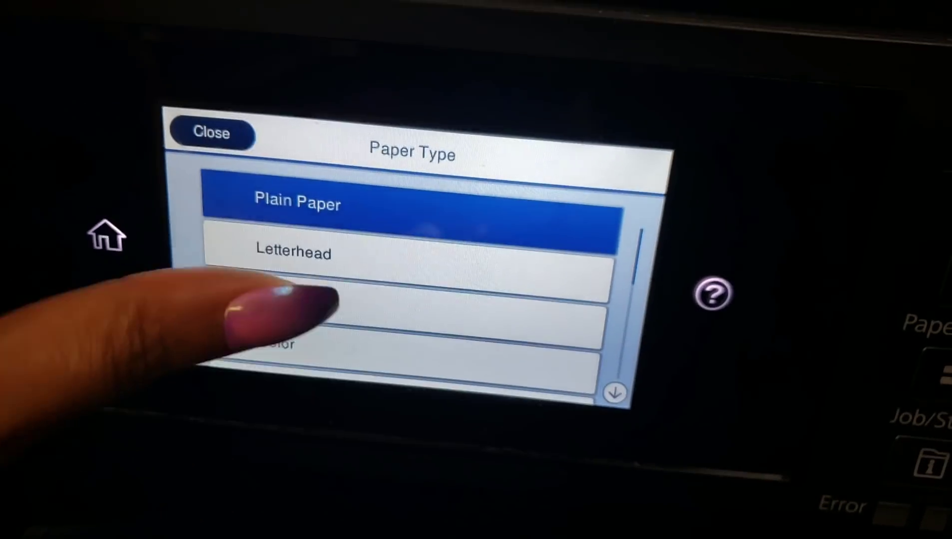
scroll(389, 275, "down", 5)
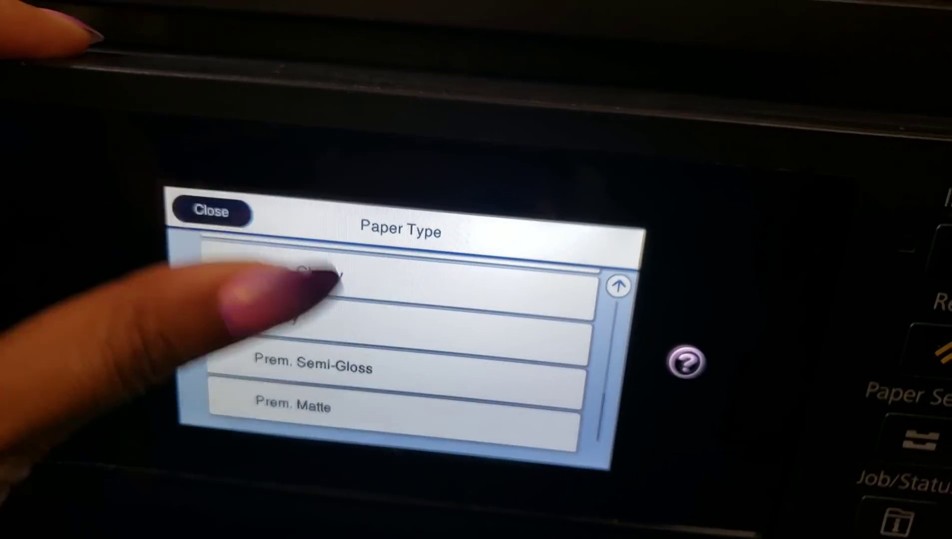
left_click(345, 354)
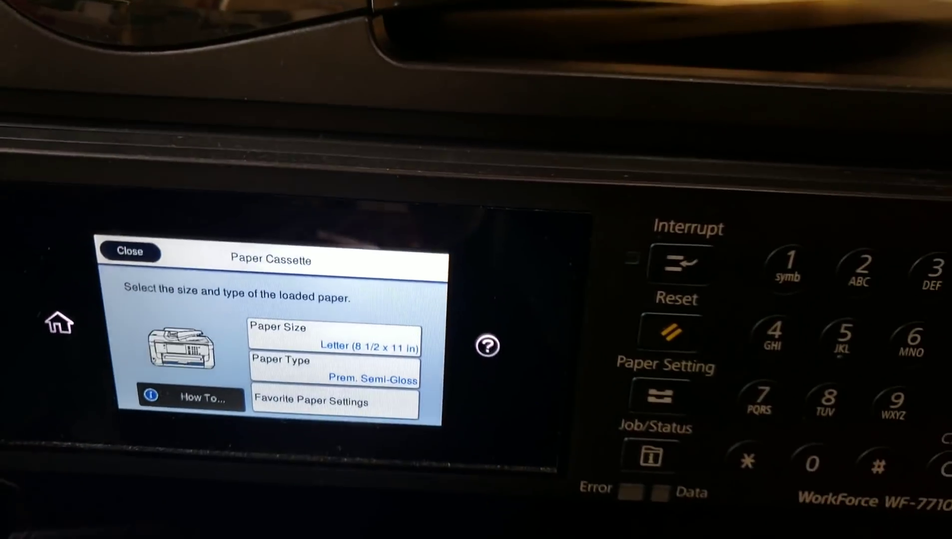